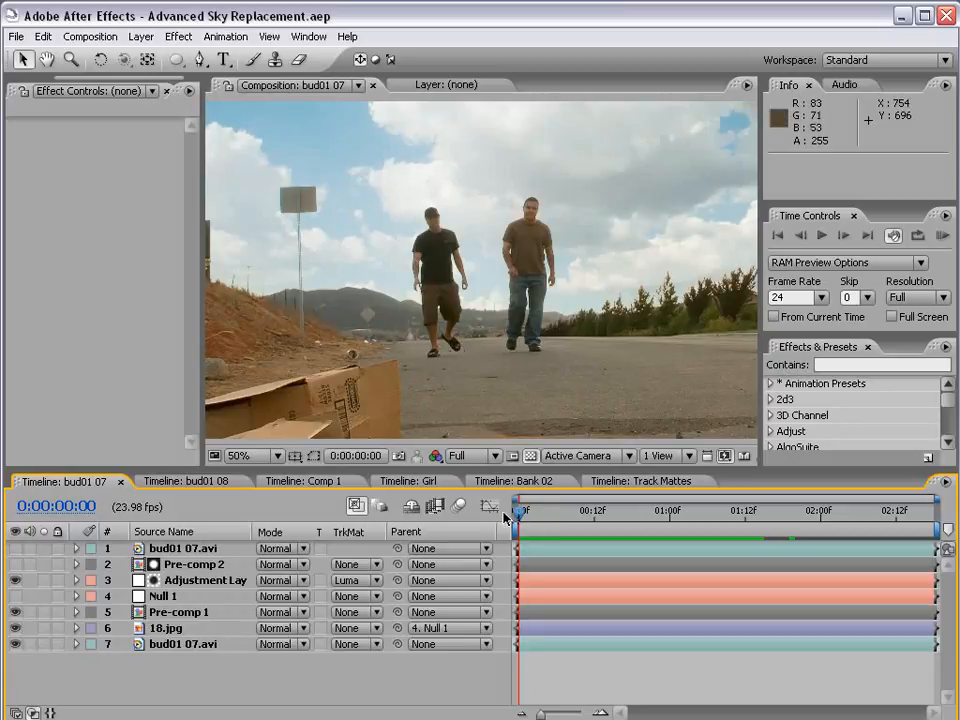
Step: Preview the finished sky replacement in the bud01 07 composition
key("KP_0")
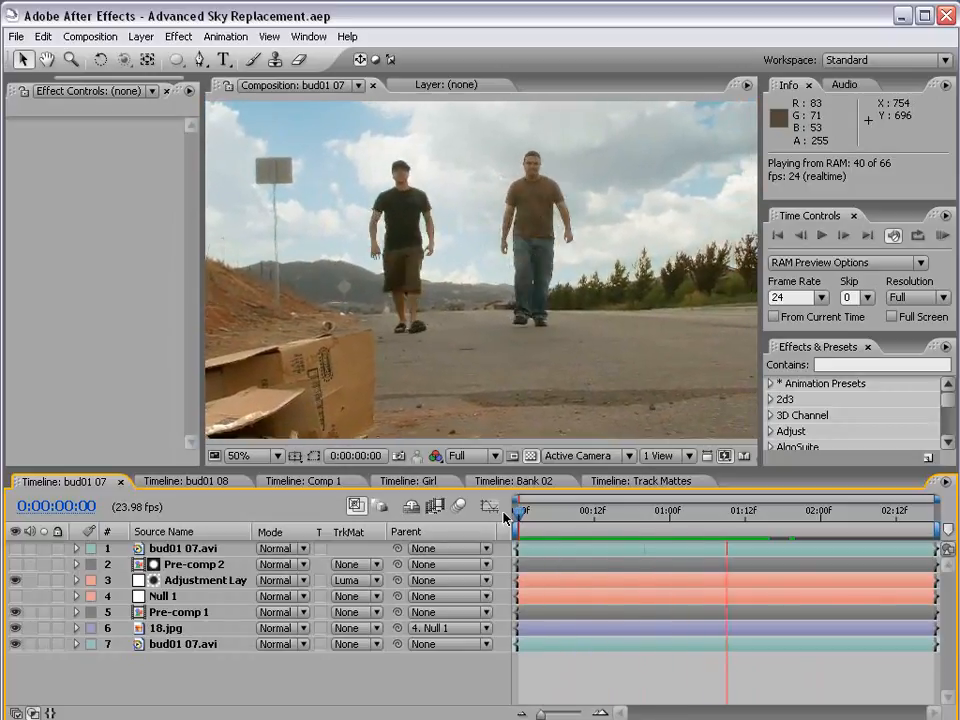
left_click_drag(505, 515, 527, 527)
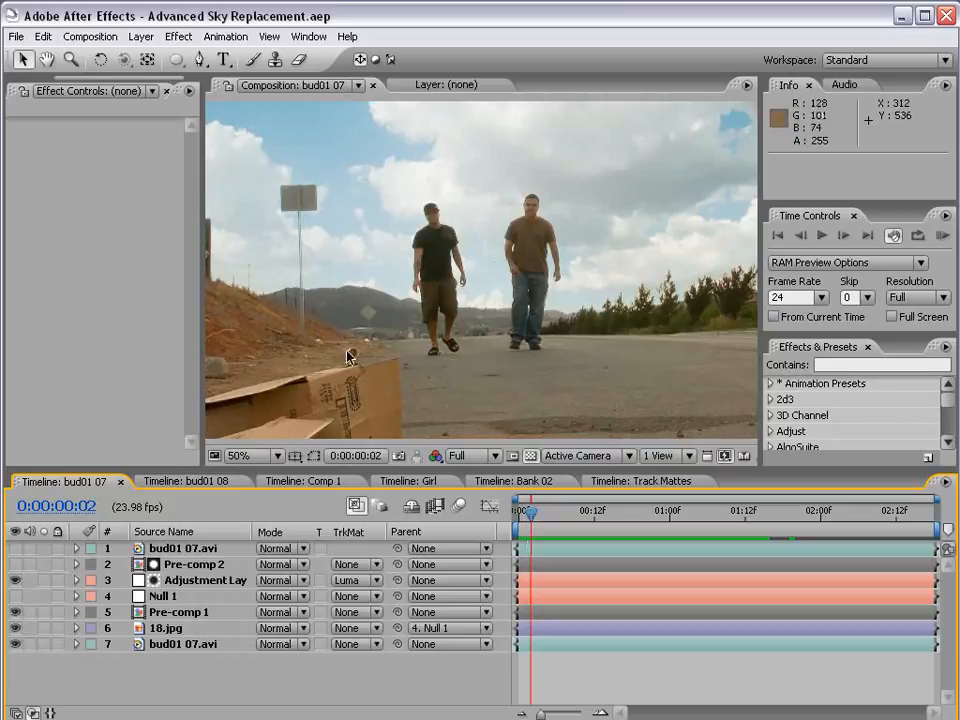
Step: Duplicate the bud01 07.avi layer twice in Comp 1
left_click(304, 482)
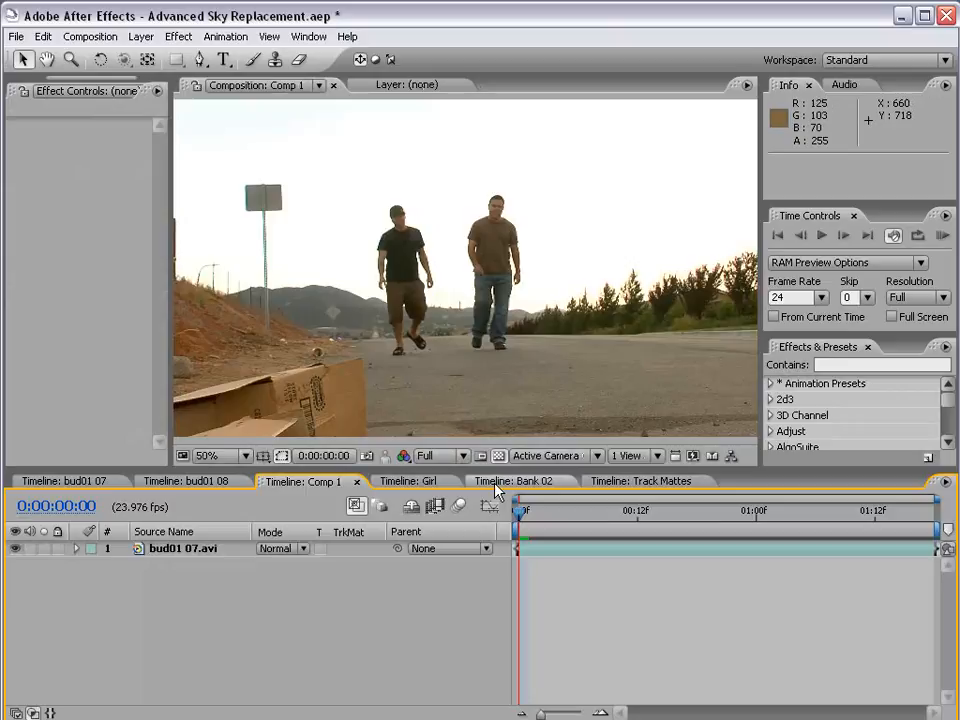
left_click(169, 550)
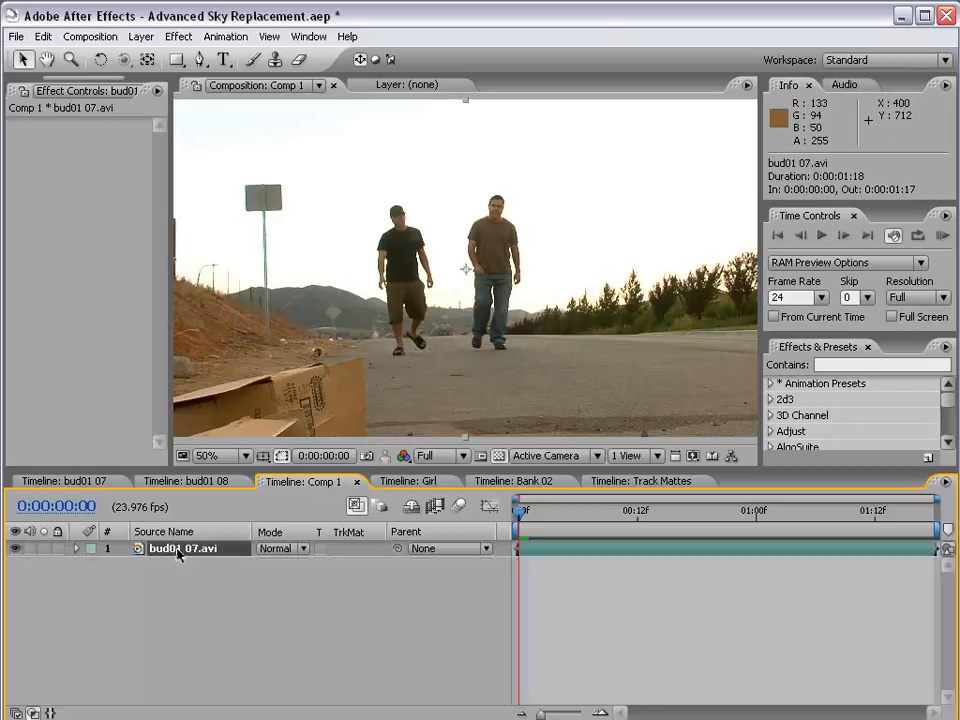
key("ctrl+d")
key("ctrl+d")
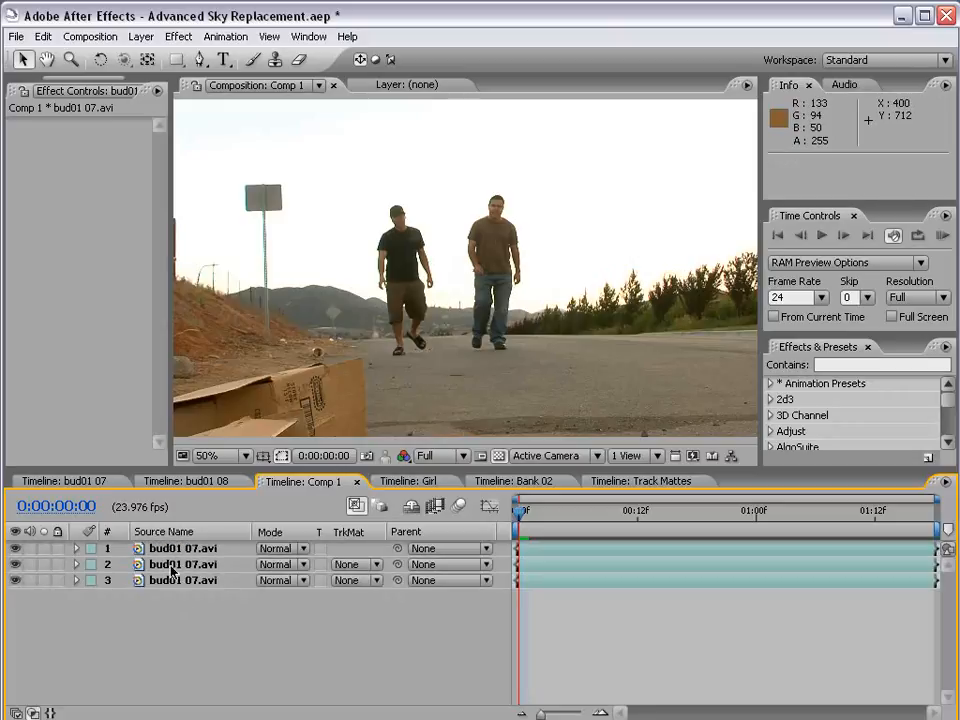
Step: Apply the Colorama effect to the topmost bud01 07.avi layer
left_click(173, 594)
left_click(173, 549)
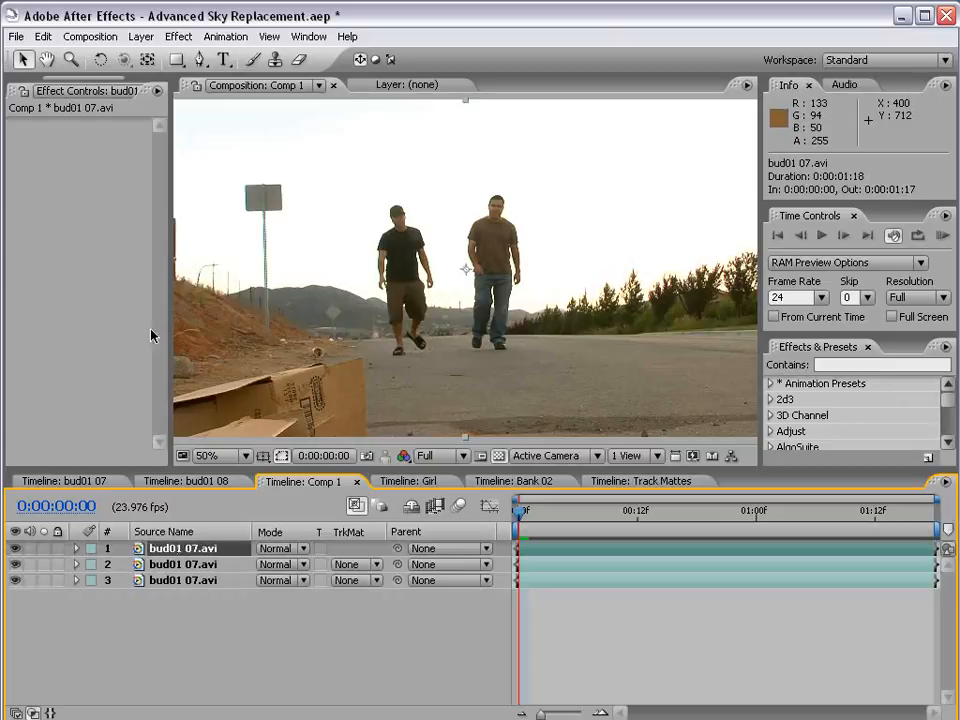
left_click(178, 36)
mouse_move(212, 226)
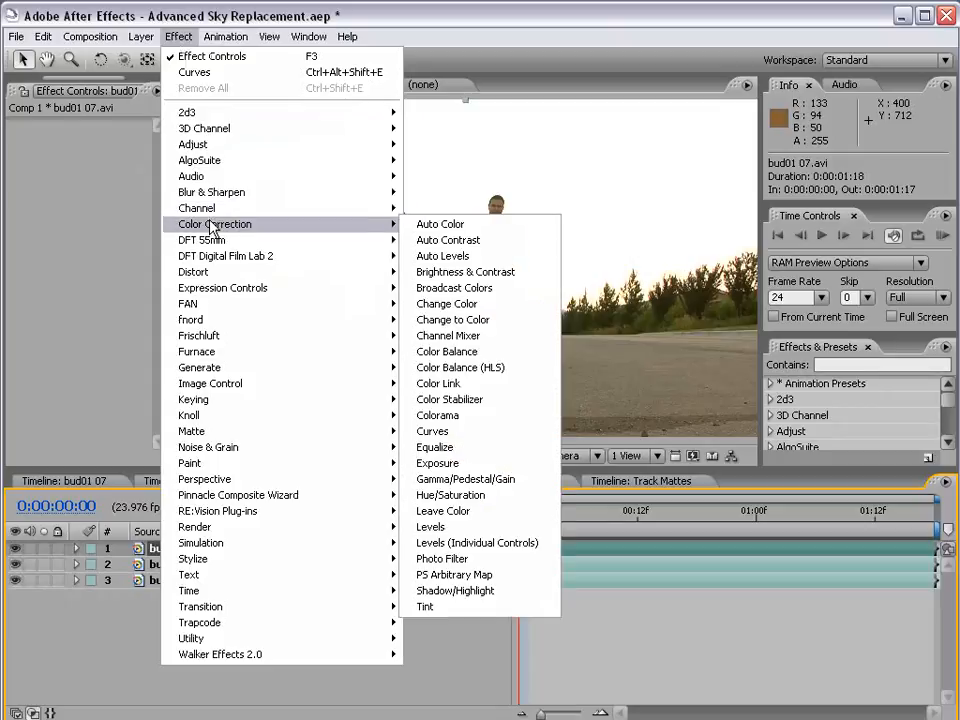
left_click(474, 415)
scroll(444, 342, "down", 1)
scroll(438, 323, "up", 1)
key("grave")
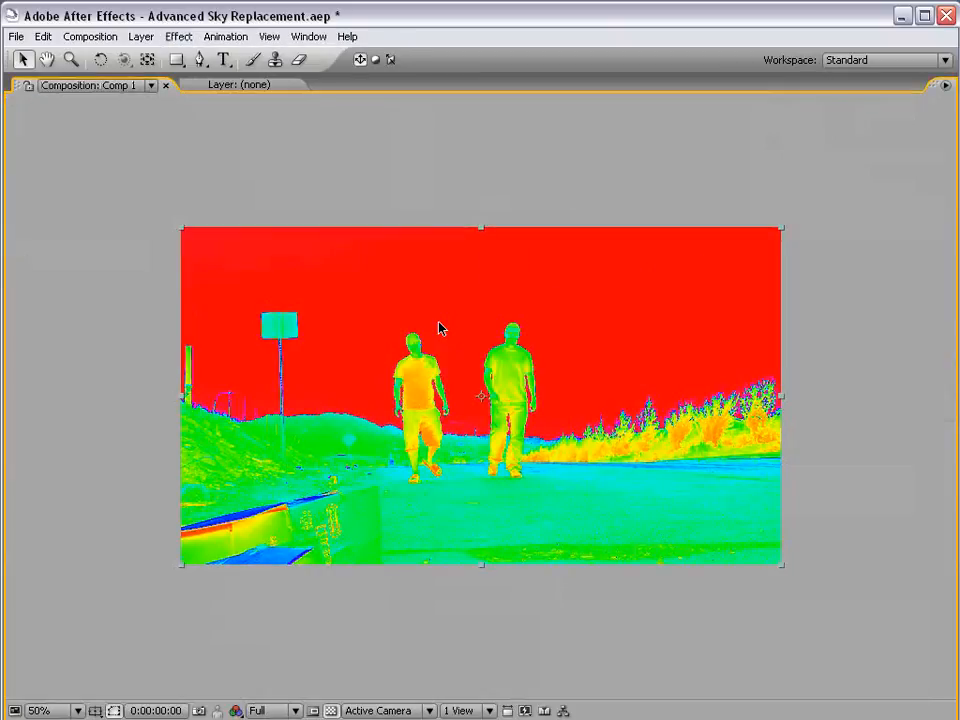
key("grave")
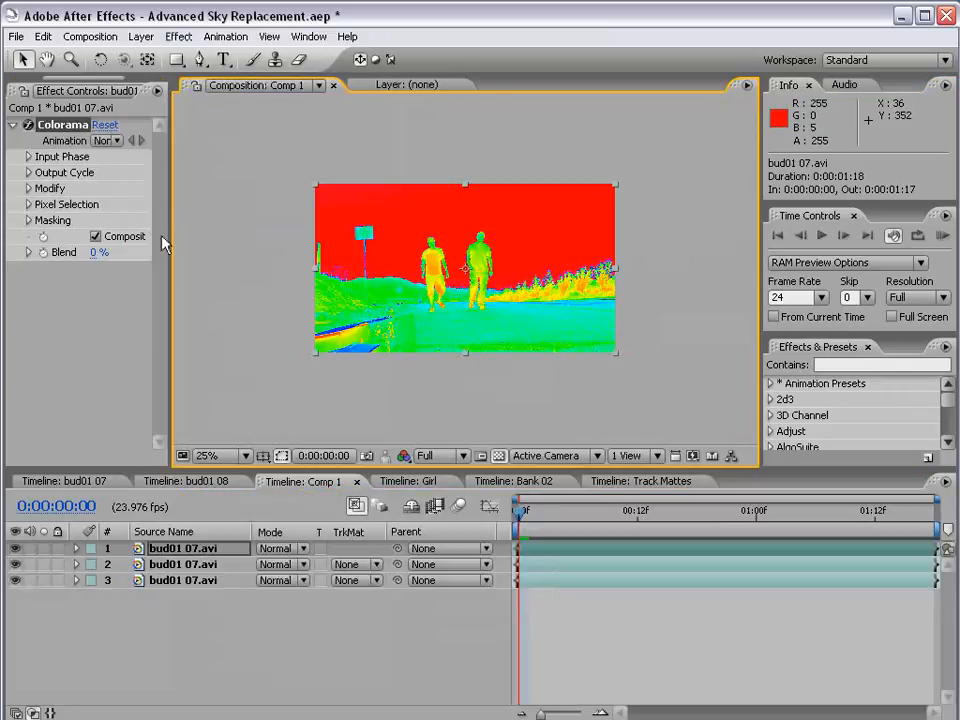
Step: Set Colorama's Output Cycle preset palette to Ramp Grey
left_click_drag(167, 238, 313, 247)
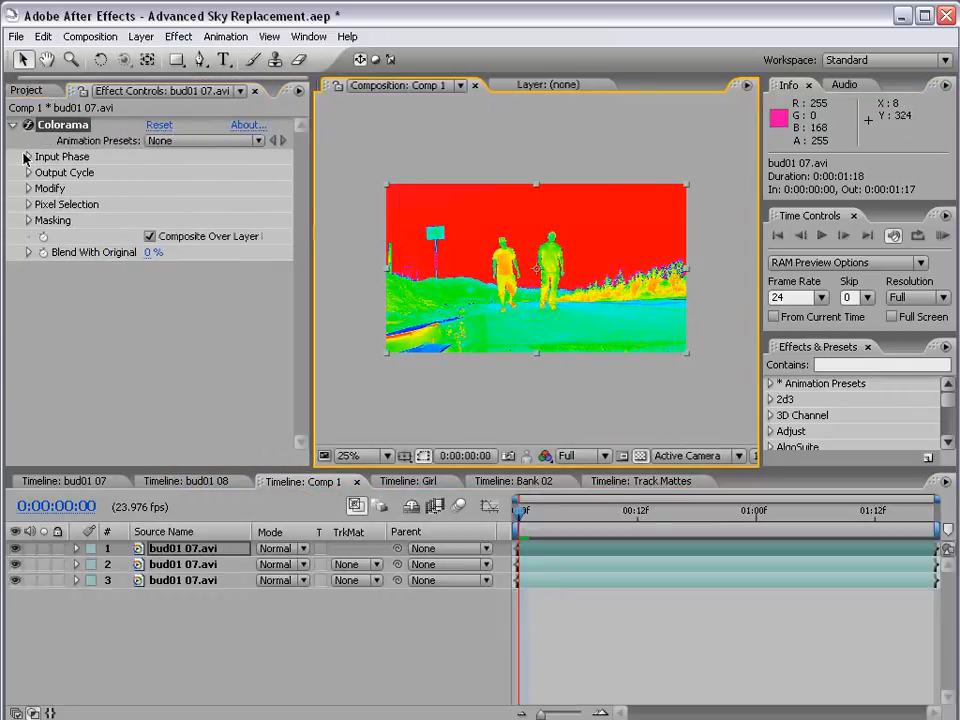
left_click(24, 158)
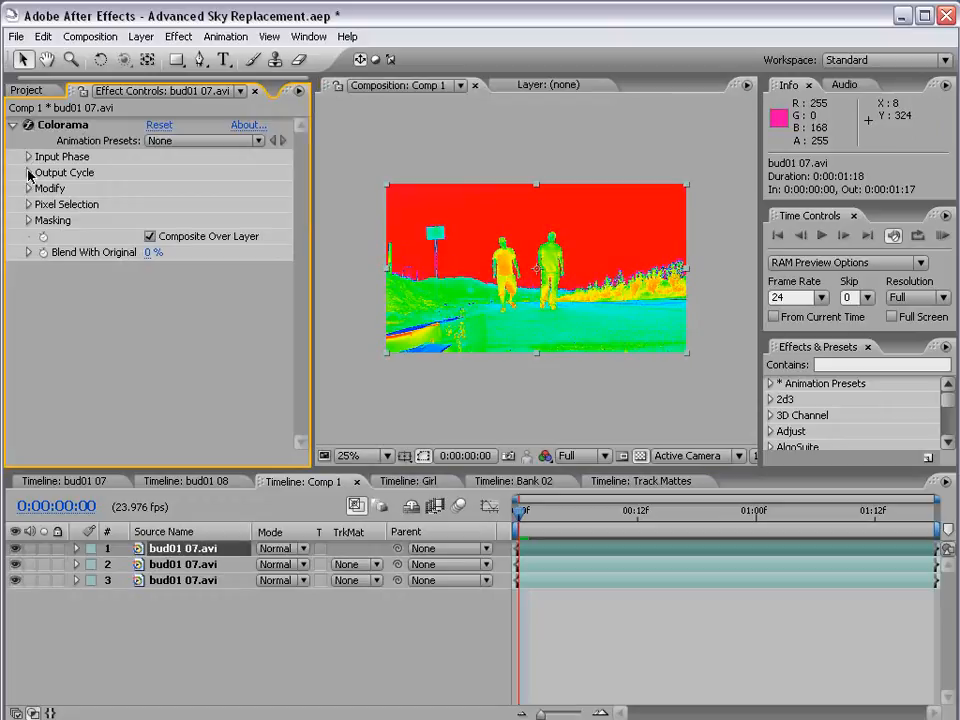
left_click(28, 173)
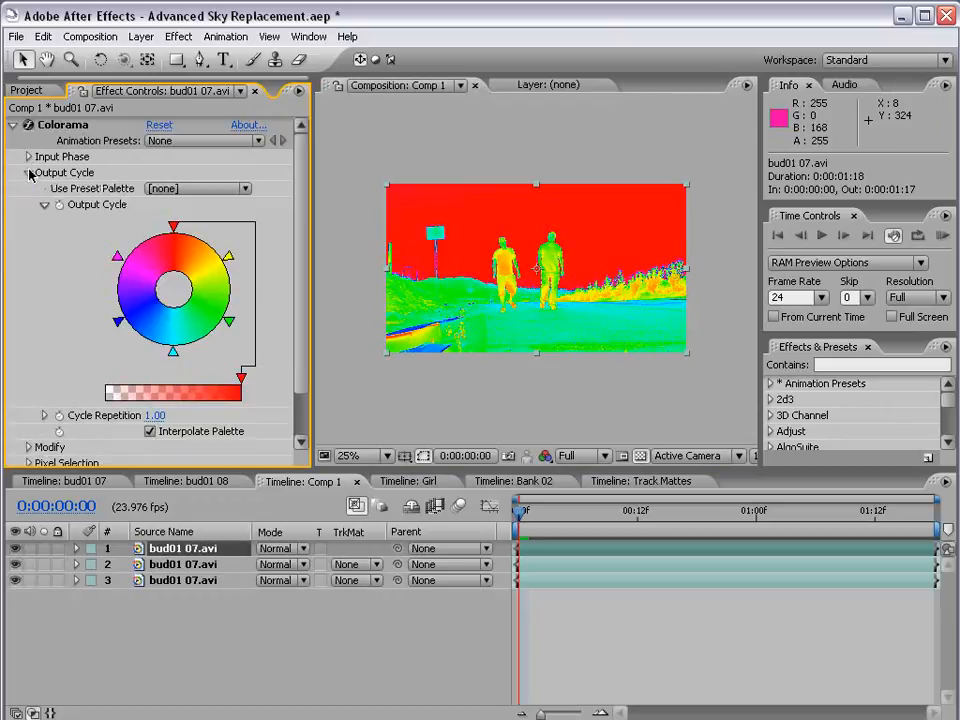
left_click(166, 189)
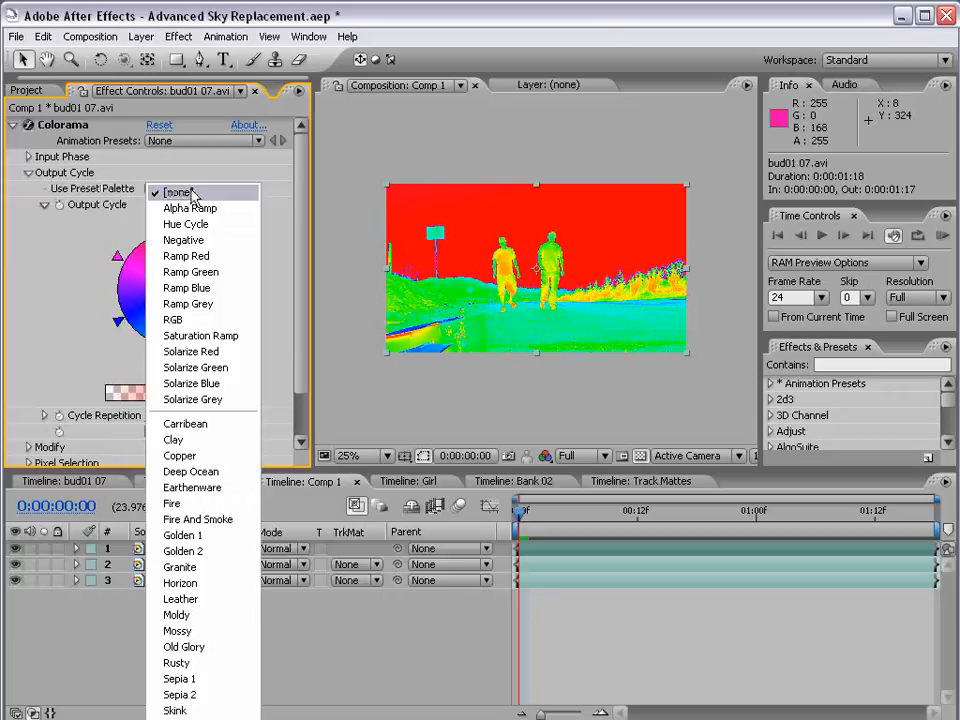
left_click(186, 305)
scroll(555, 290, "up", 2)
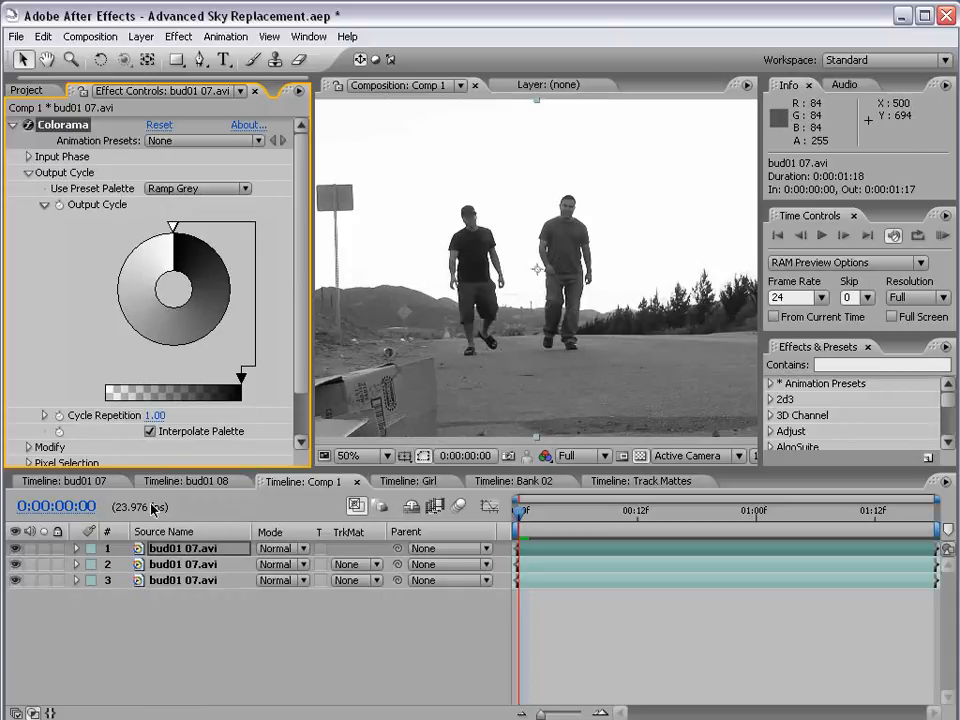
Step: Add a black color point midway down the light side of Colorama's Output Cycle wheel
left_click(160, 547)
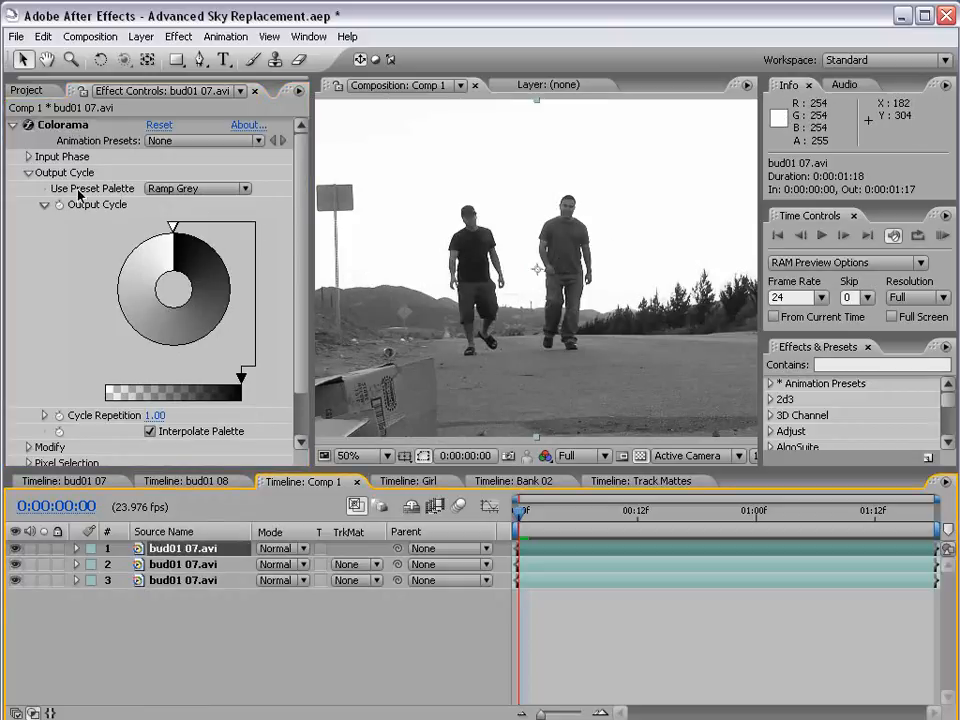
left_click(29, 156)
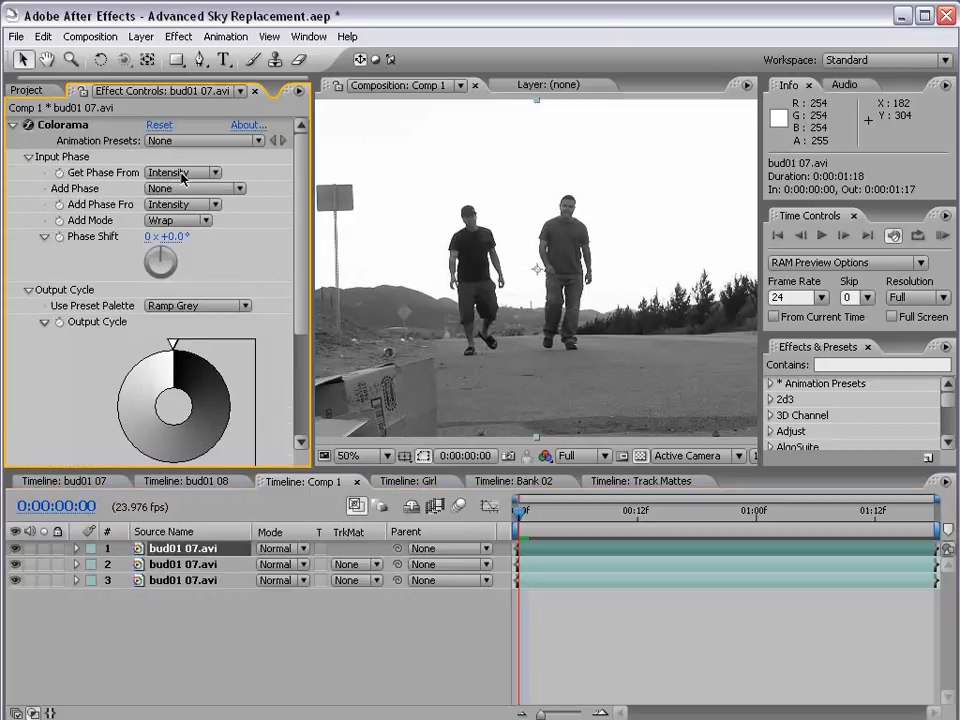
left_click(29, 157)
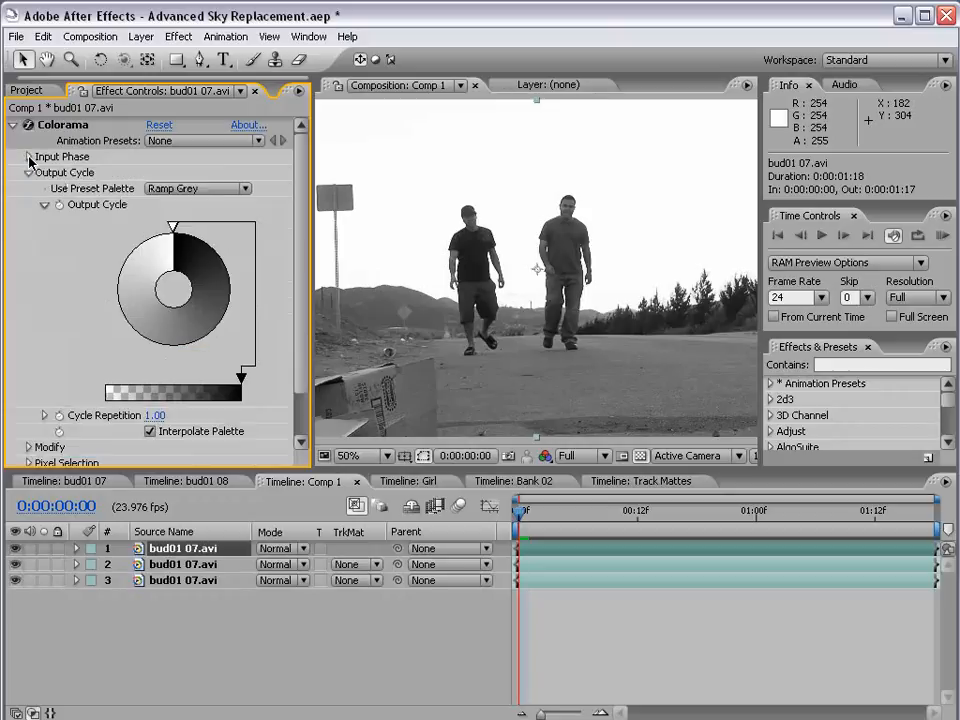
left_click(178, 229)
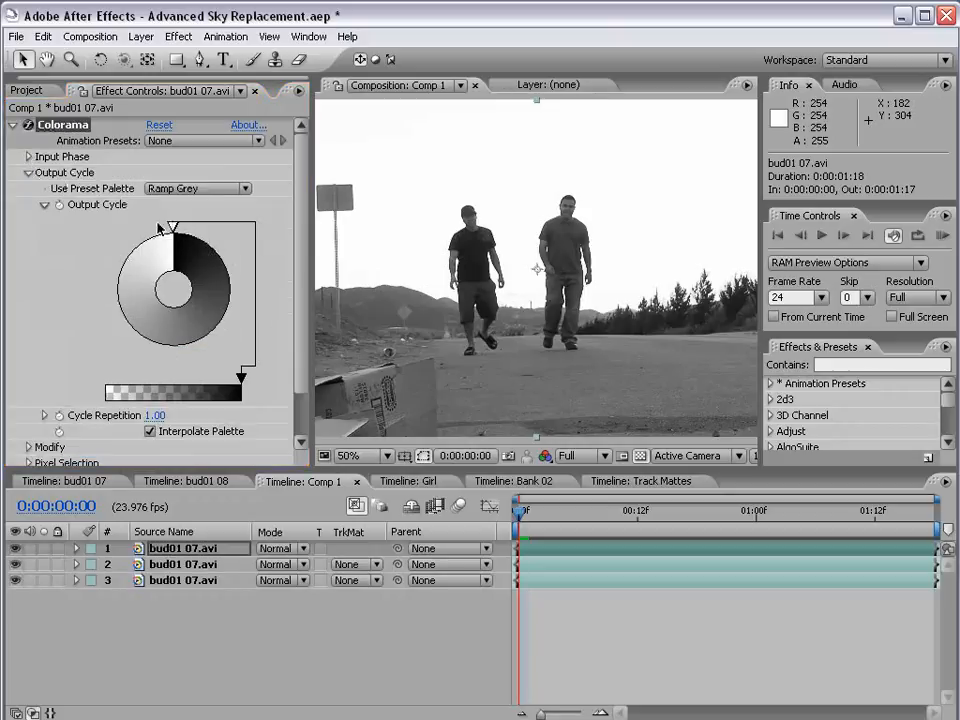
double_click(117, 296)
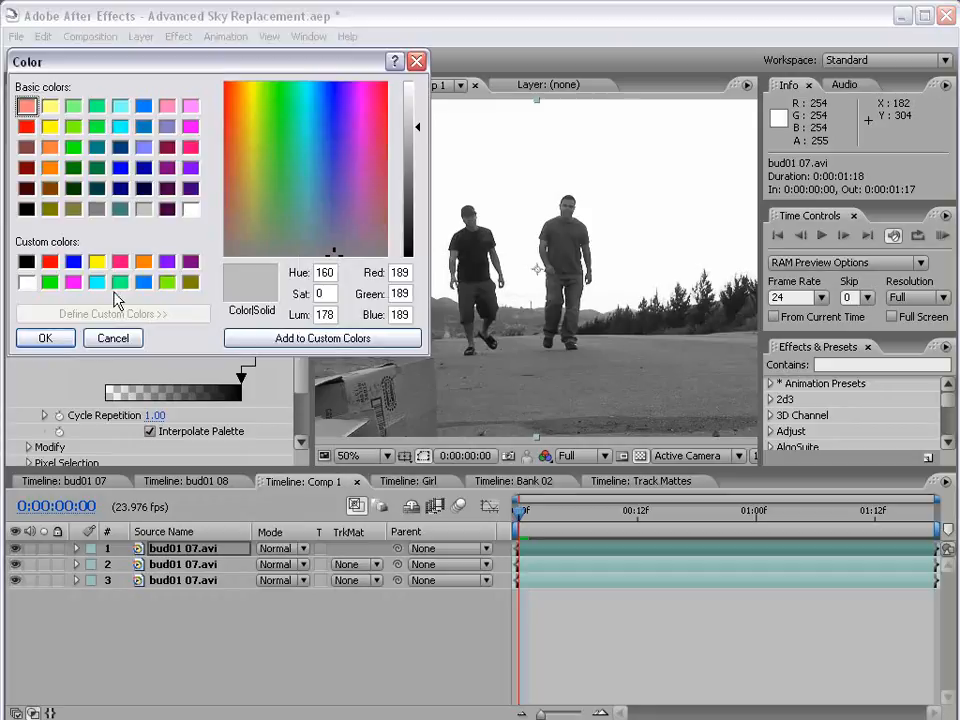
left_click(26, 262)
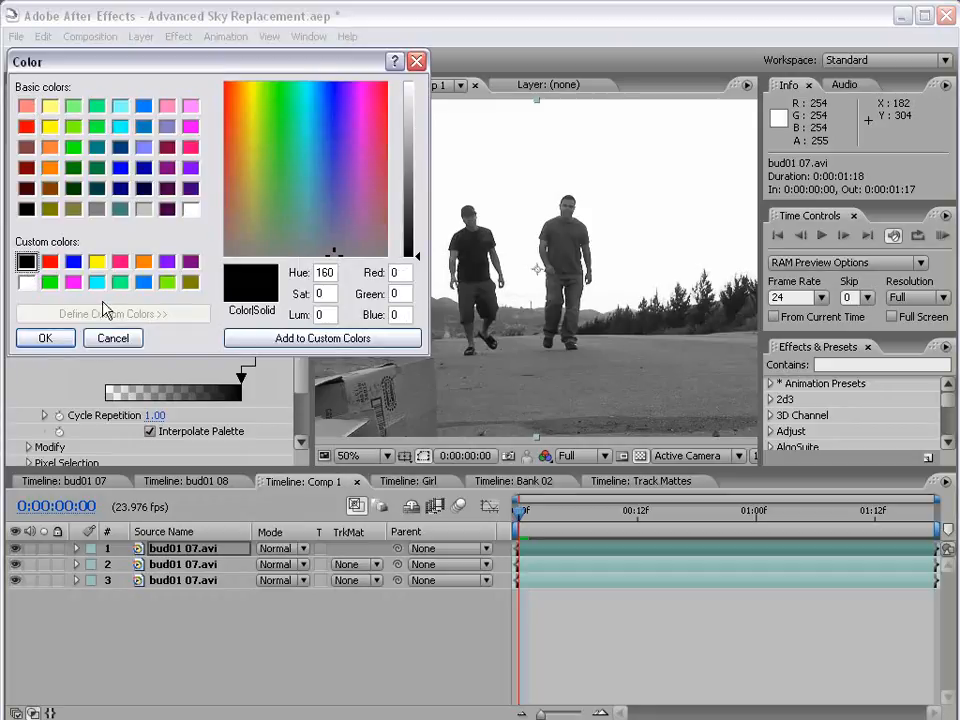
left_click(45, 338)
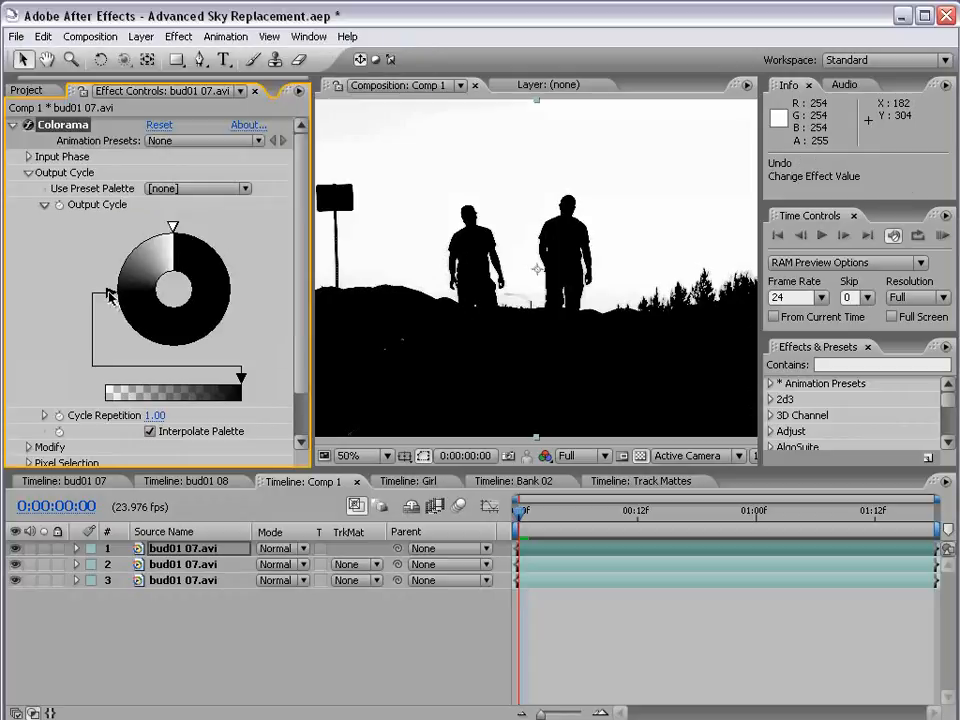
left_click_drag(112, 296, 132, 293)
Step: Add a pure white color point between the black point and the top of the Output Cycle wheel
scroll(480, 310, "down", 1)
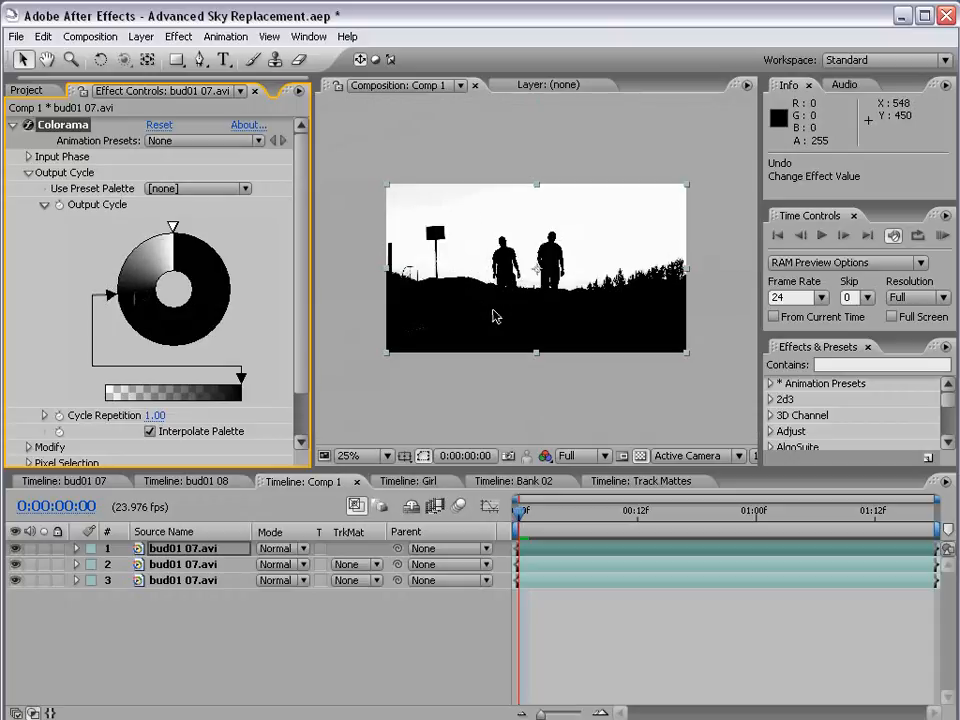
scroll(492, 310, "up", 1)
scroll(592, 336, "up", 1)
key("space")
left_click_drag(627, 340, 431, 321)
left_click_drag(594, 351, 510, 345)
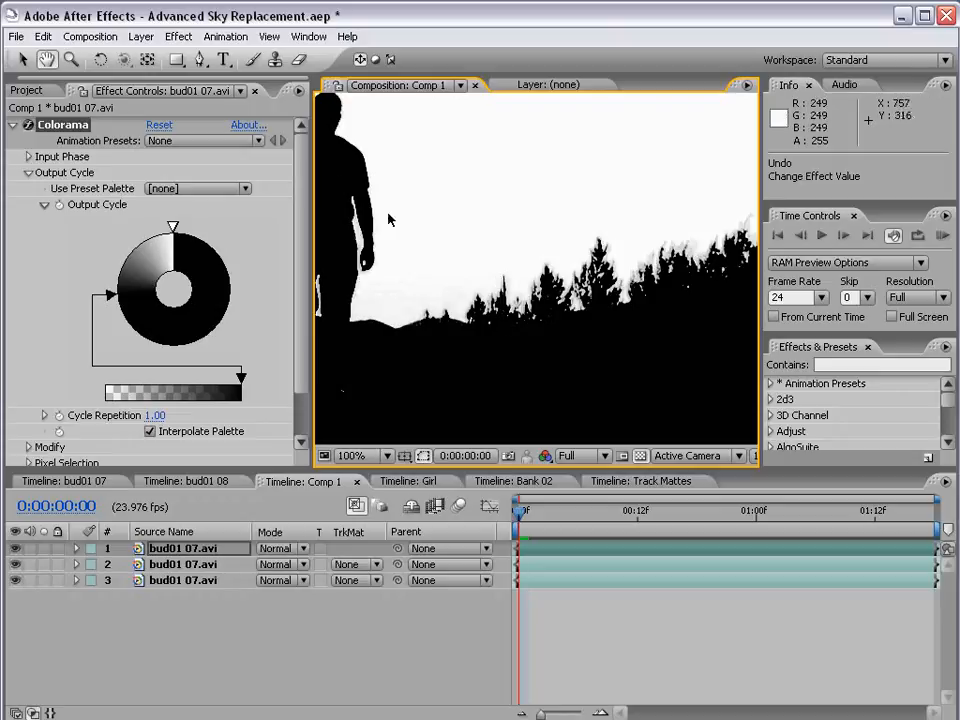
left_click(122, 279)
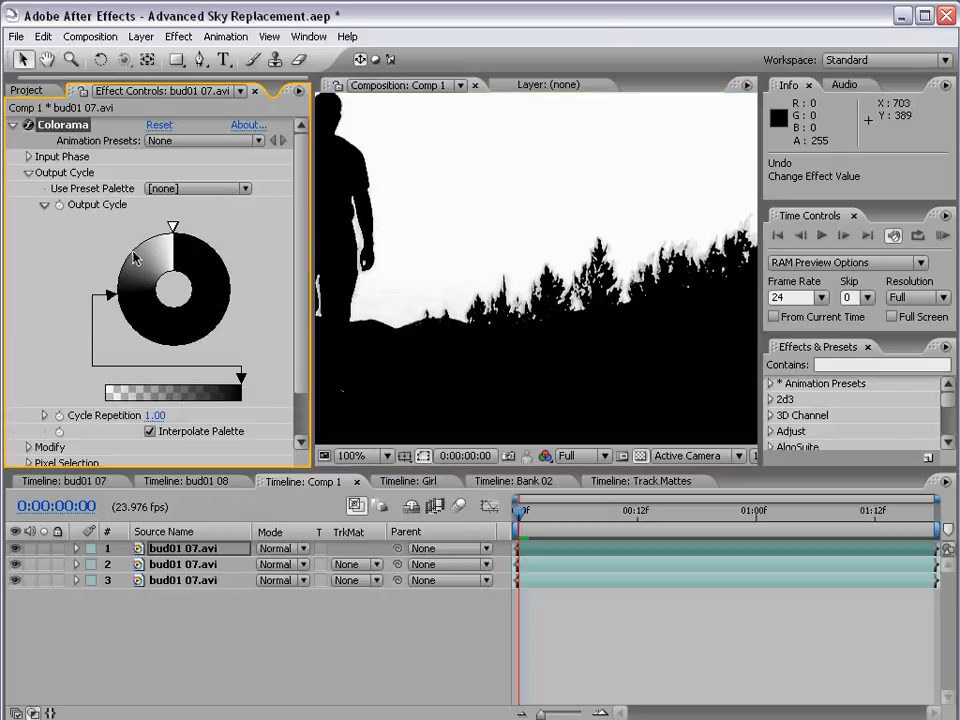
double_click(135, 260)
left_click(26, 281)
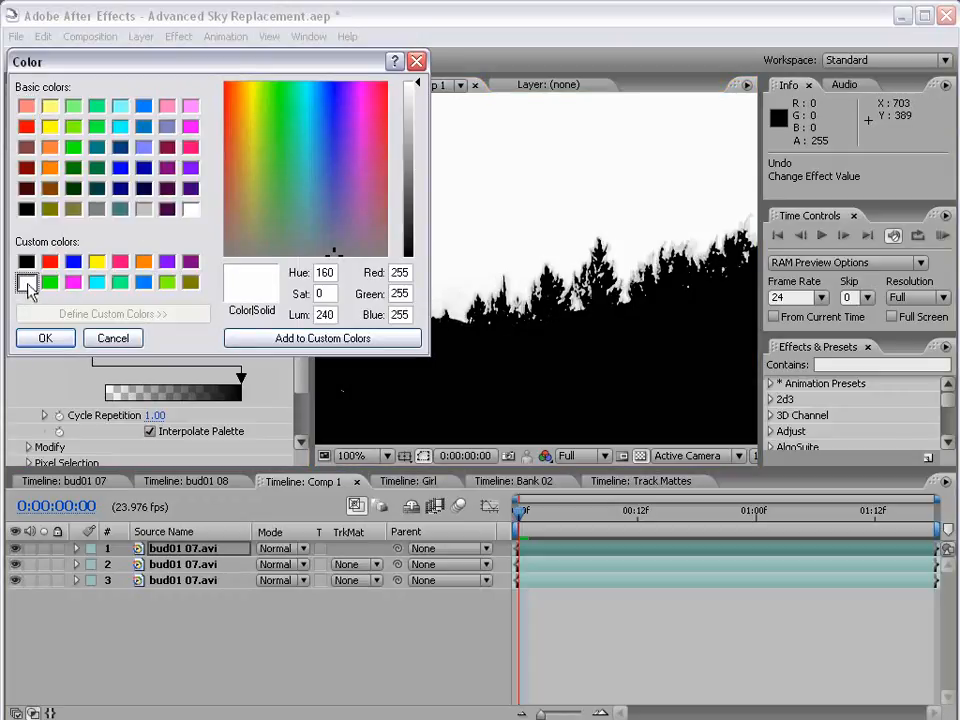
left_click(42, 338)
Step: Reposition the white and black points on the Output Cycle wheel to refine the matte's edge around the trees
mouse_move(125, 248)
left_mouse_down()
mouse_move(154, 227)
mouse_move(118, 257)
mouse_move(110, 287)
left_mouse_up()
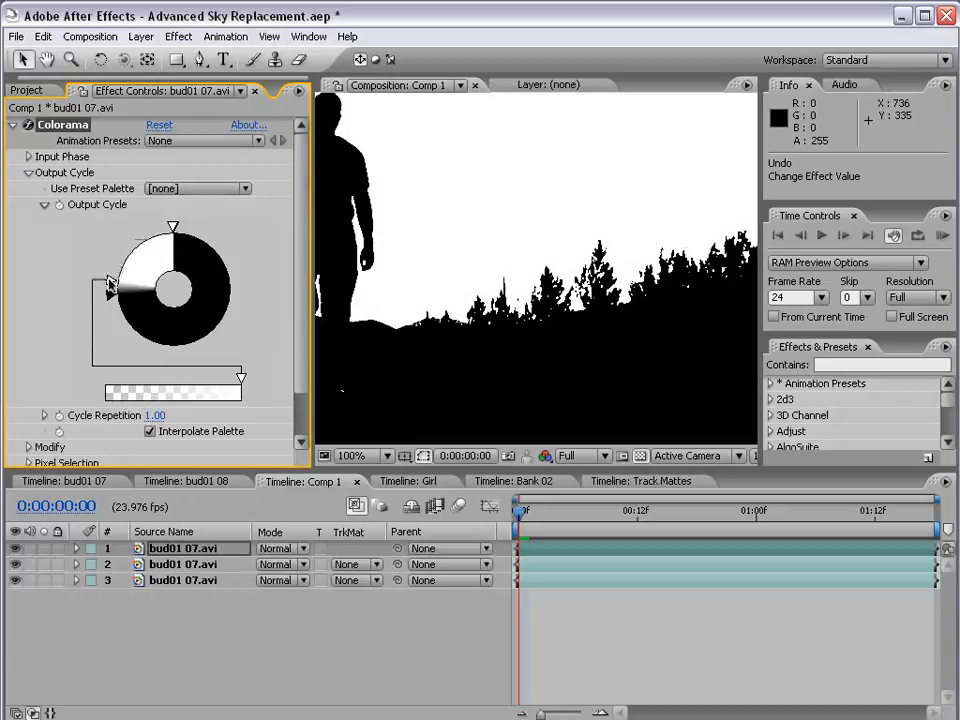
scroll(610, 338, "up", 1)
key("h")
left_click_drag(610, 338, 540, 307)
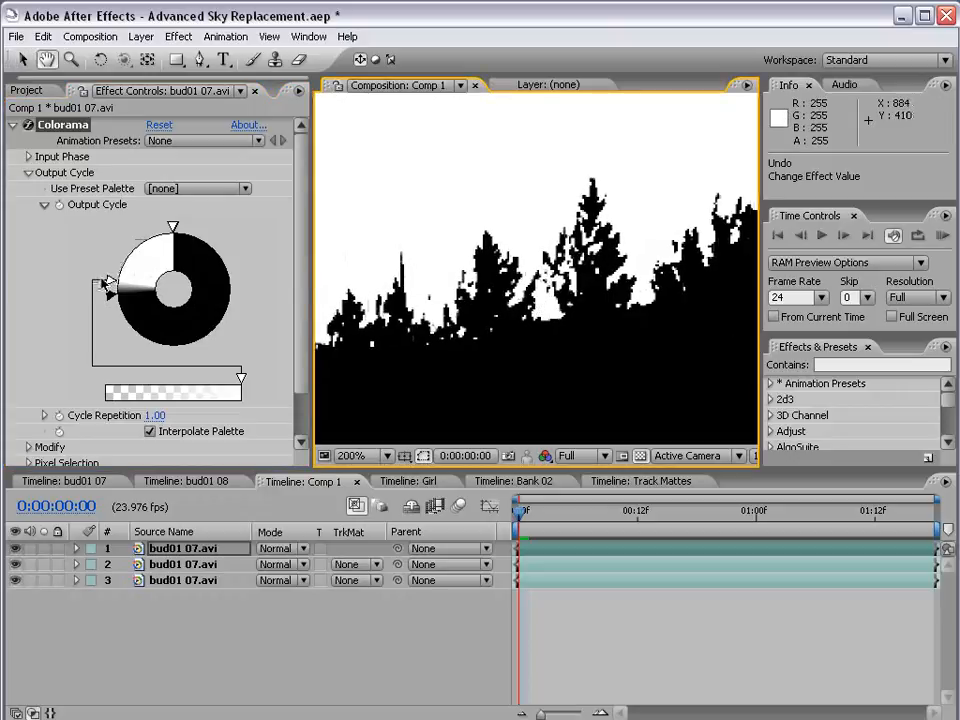
left_click_drag(108, 277, 161, 235)
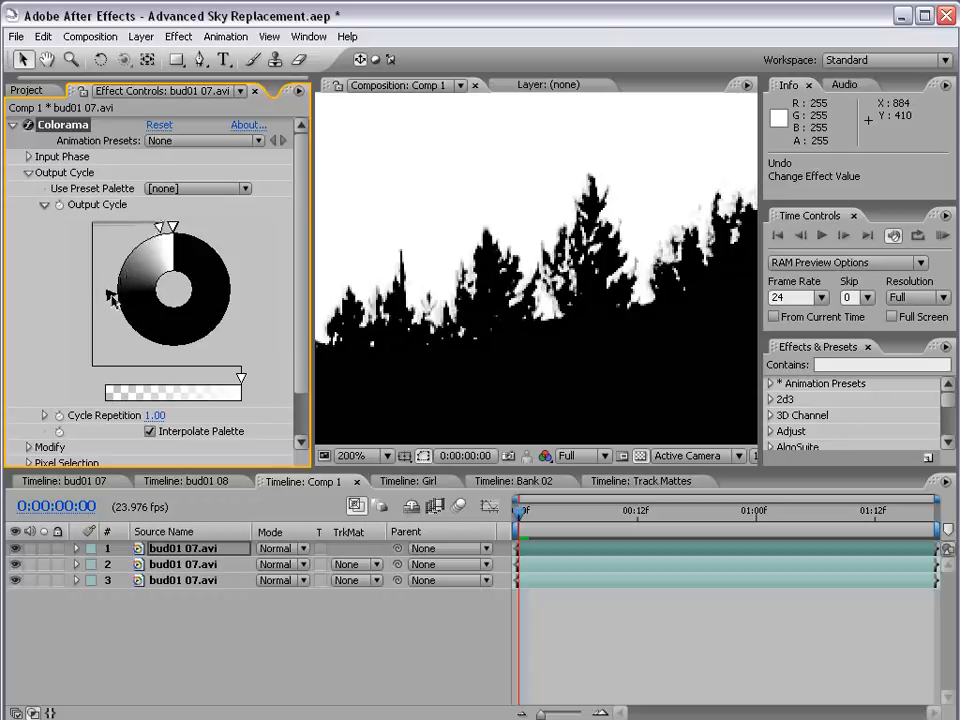
mouse_move(109, 293)
left_mouse_down()
mouse_move(116, 316)
mouse_move(110, 284)
left_mouse_up()
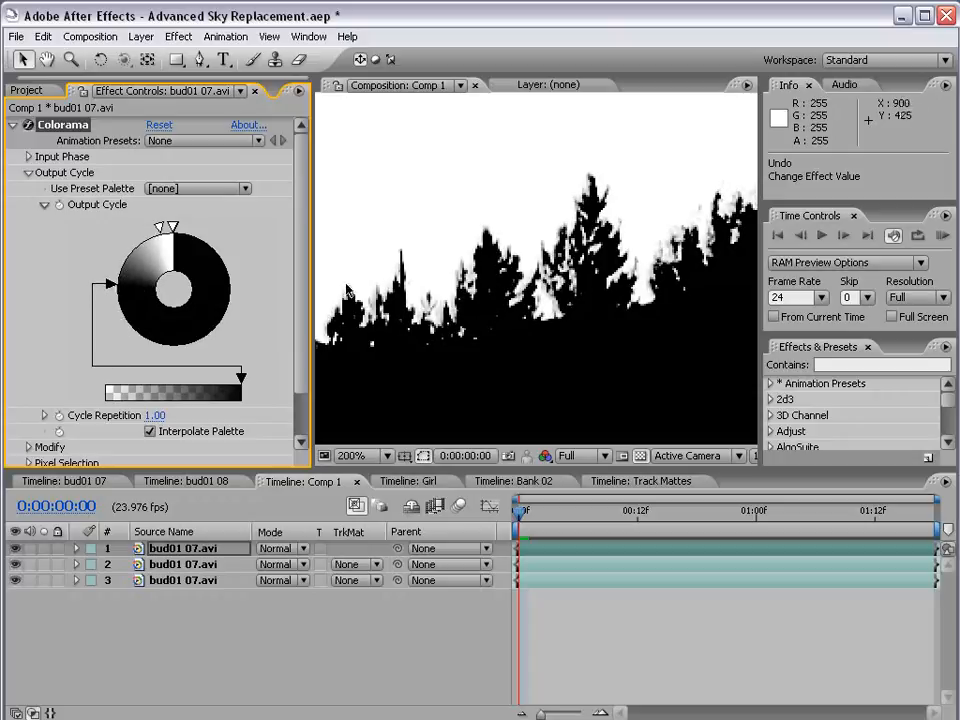
Step: Compare the black-and-white matte with the original footage by toggling the top layer's visibility
scroll(493, 338, "down", 1)
scroll(450, 306, "down", 1)
key("h")
left_click_drag(367, 229, 420, 279)
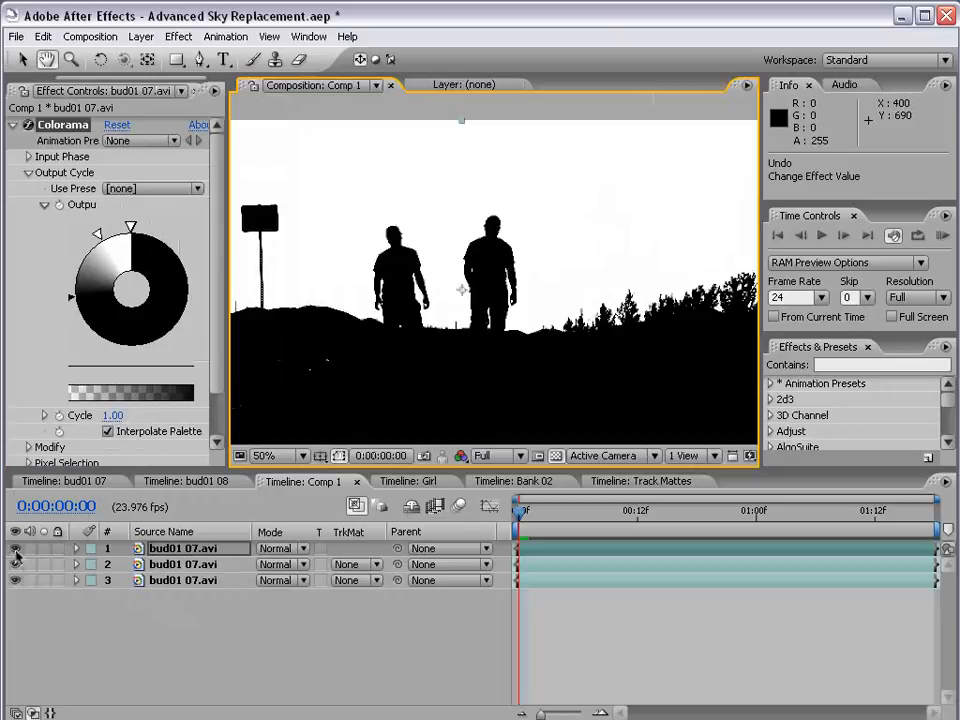
left_click(15, 549)
left_click(15, 549)
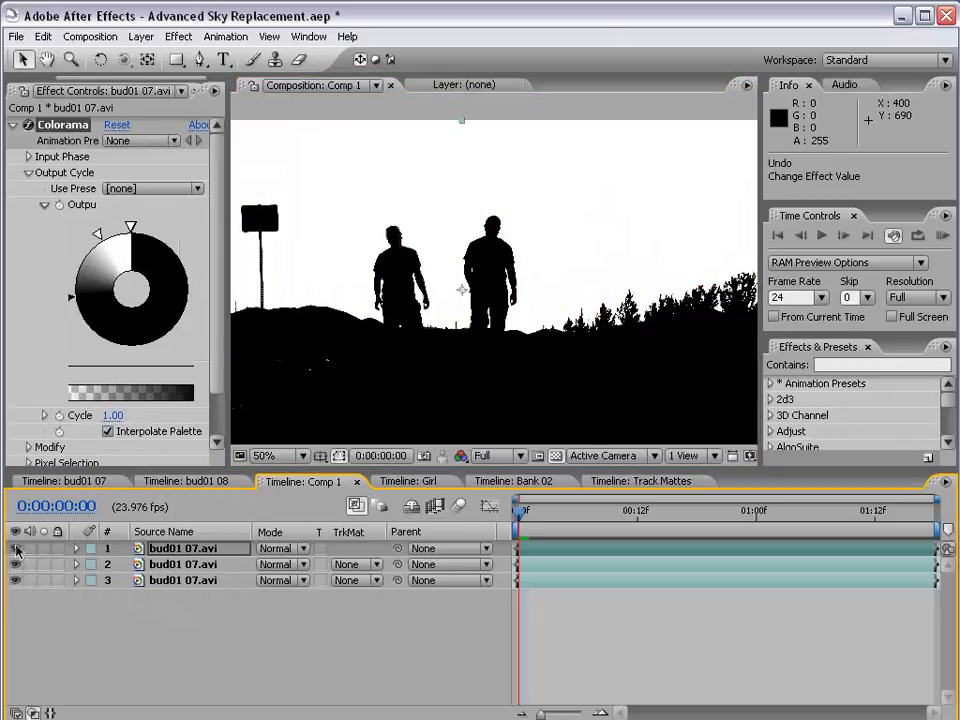
Step: Set the middle bud01 07.avi layer's track matte to Luma Inverted Matte and hide the bottom layer
left_click(176, 566)
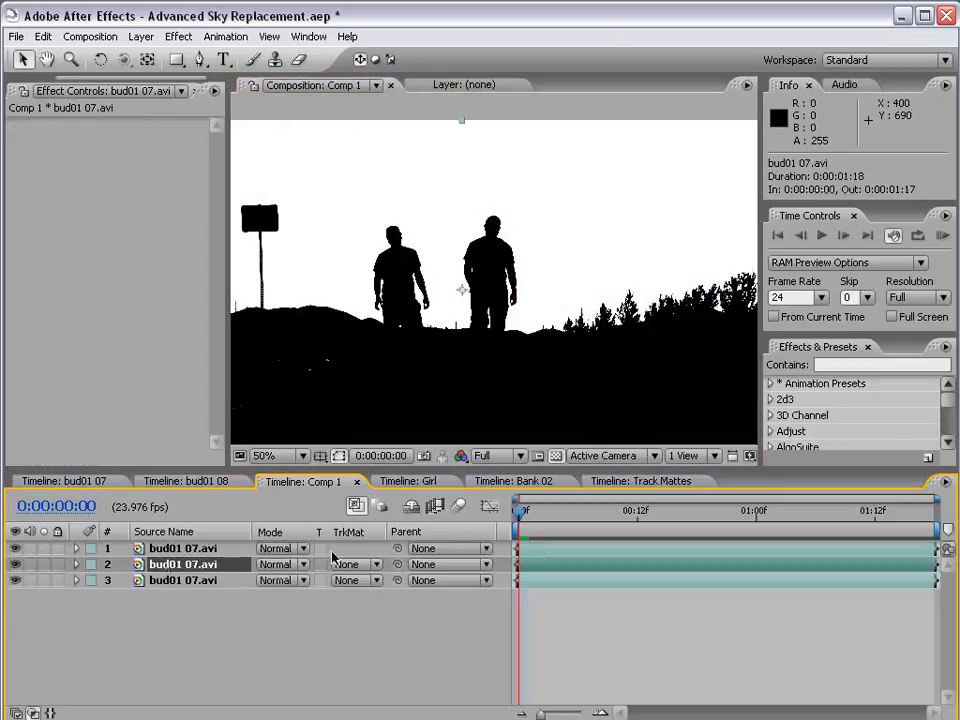
left_click(378, 581)
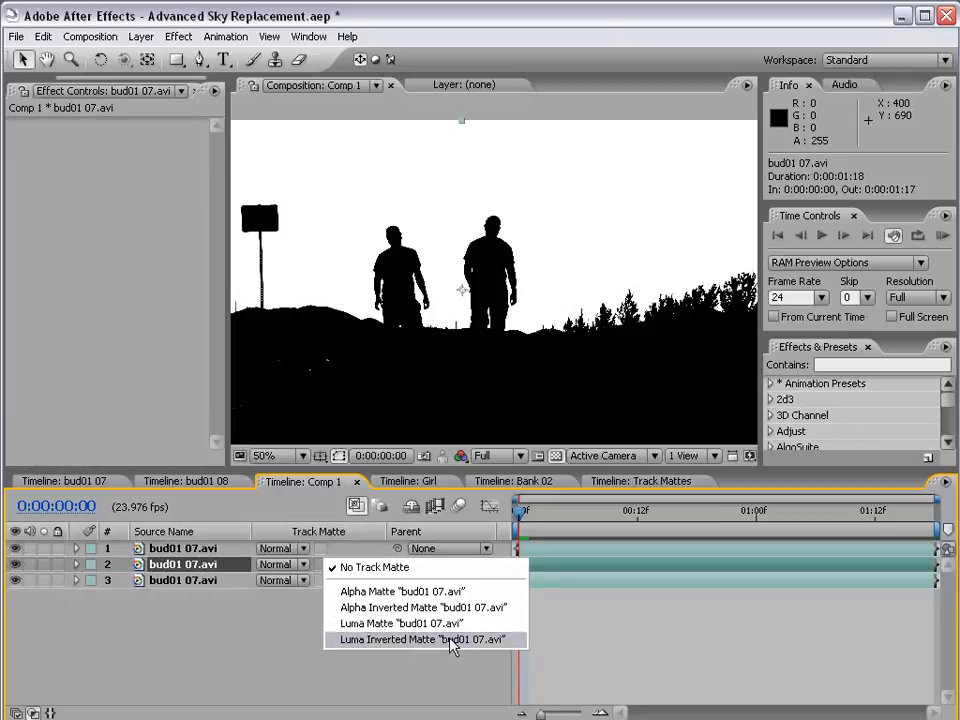
left_click(405, 639)
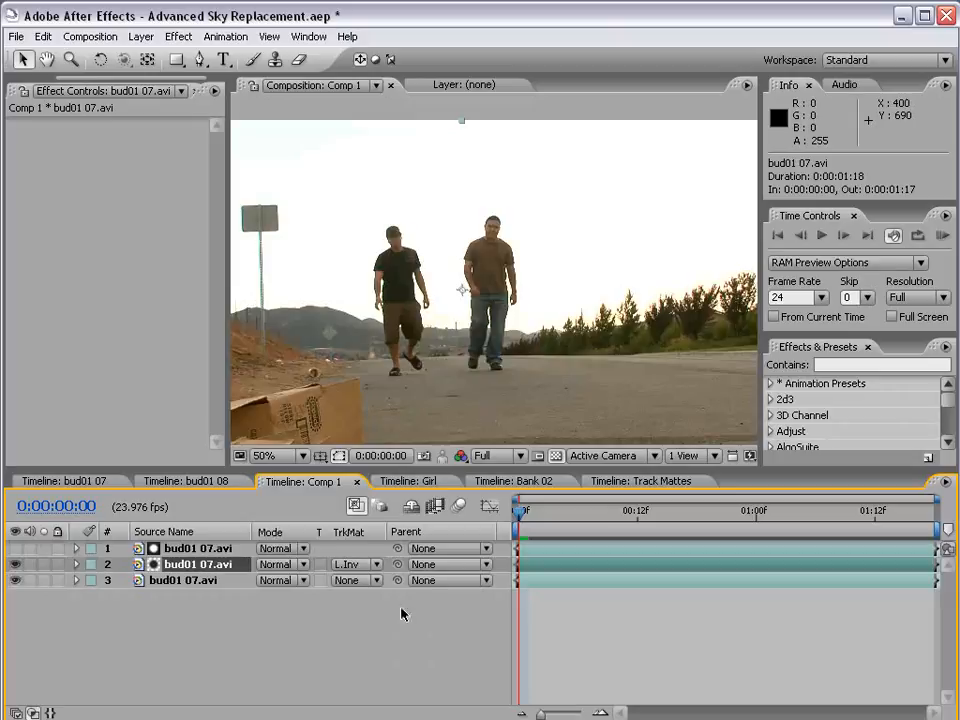
left_click(14, 580)
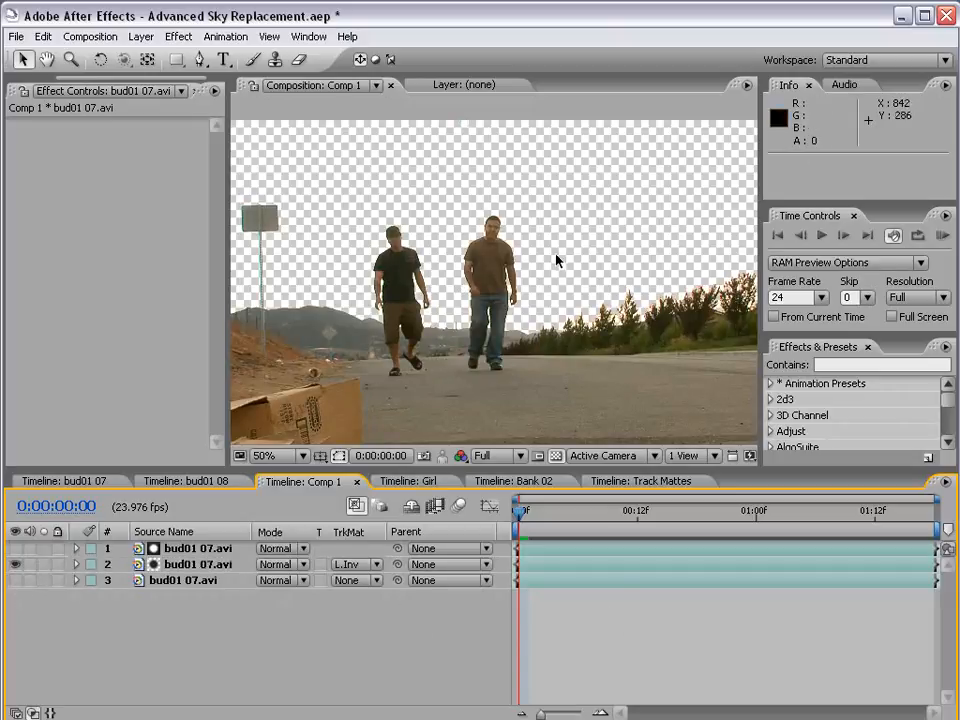
Step: Compare the black-and-white matte with the keyed footage by toggling the top layer's visibility and inspecting the enlarged composition
key("grave")
key("grave")
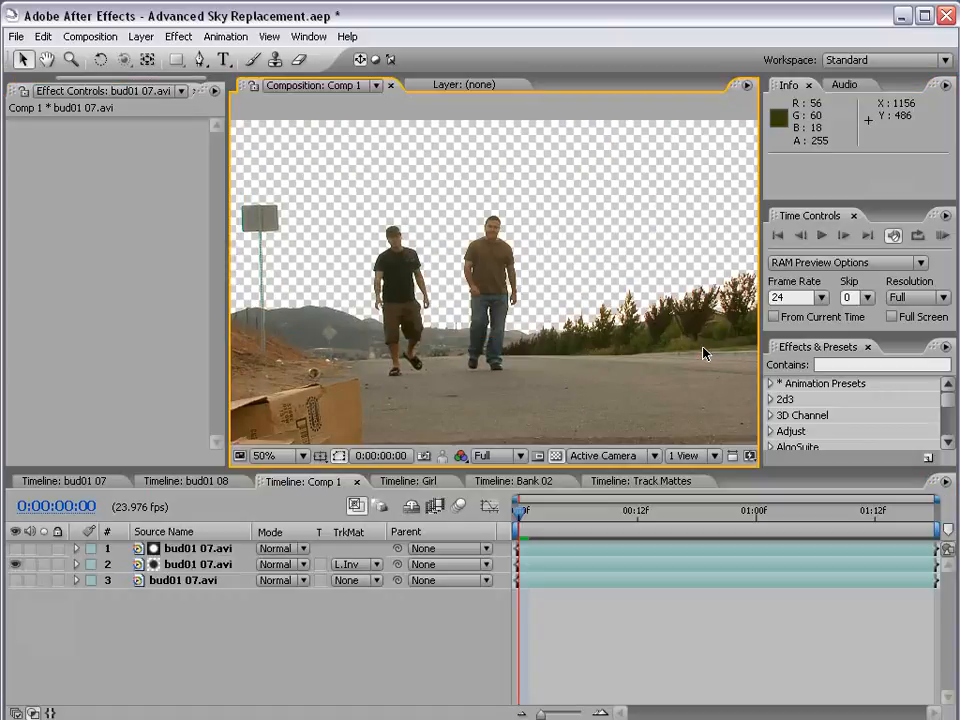
left_click(145, 553)
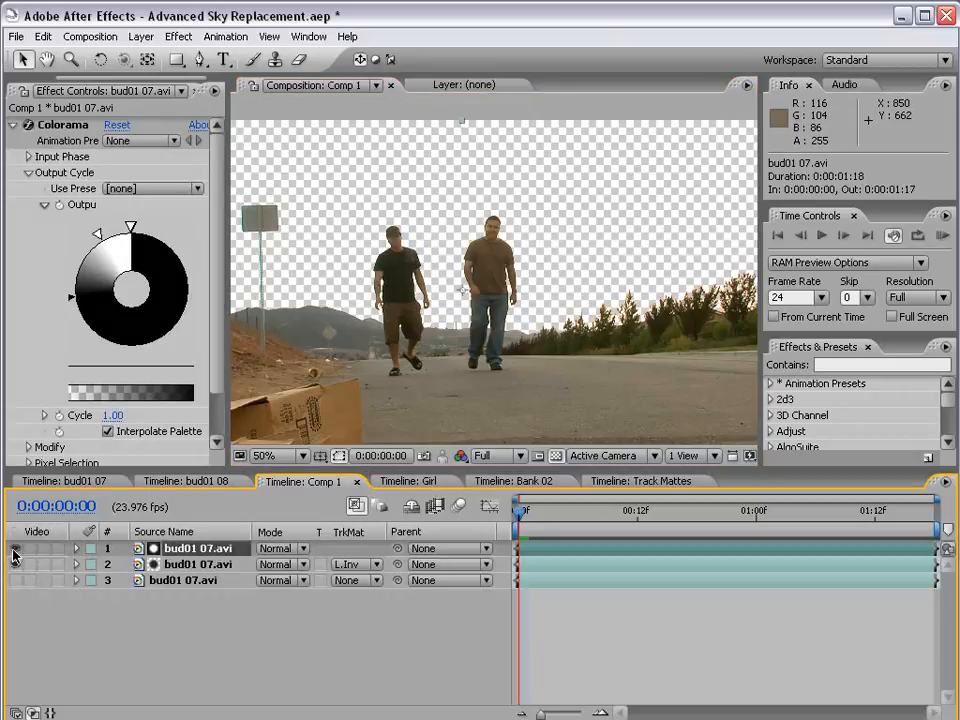
left_click(15, 549)
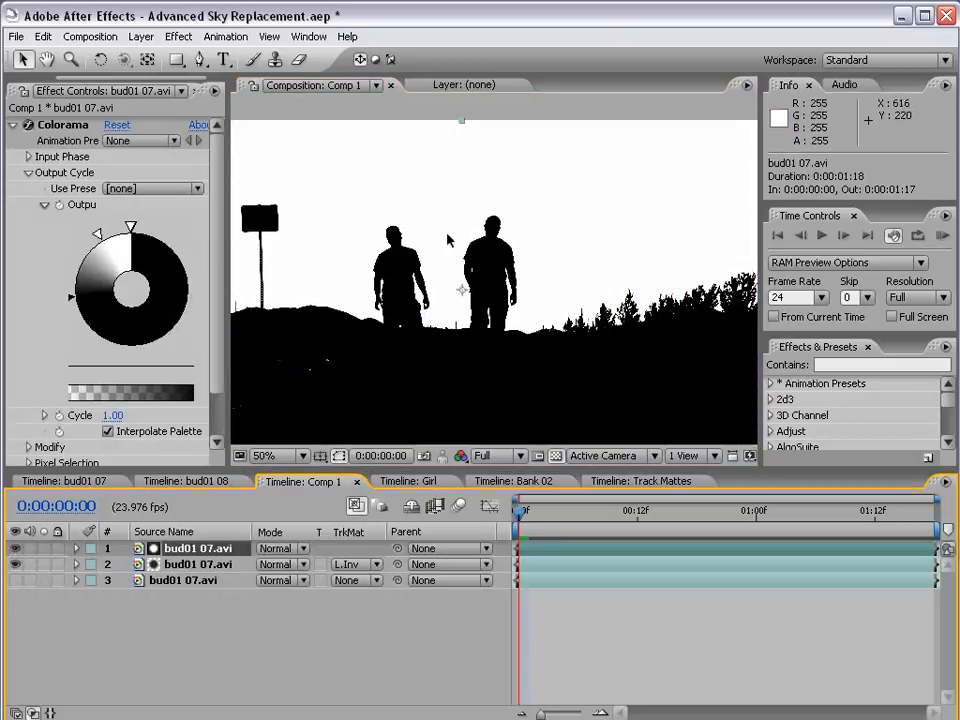
left_click(15, 550)
left_click(216, 563)
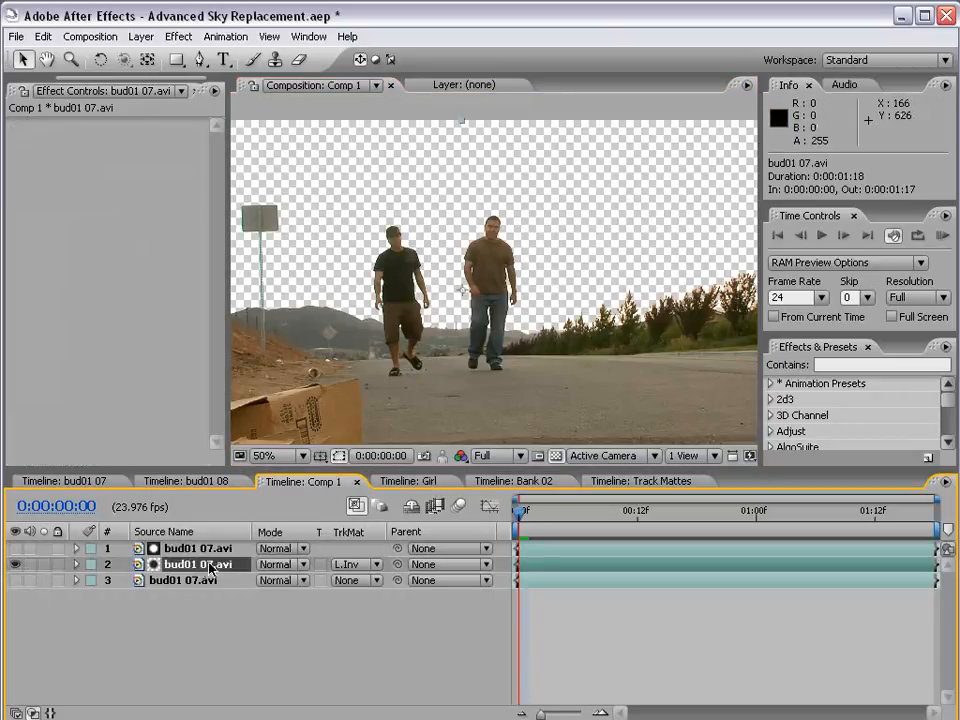
left_click(15, 549)
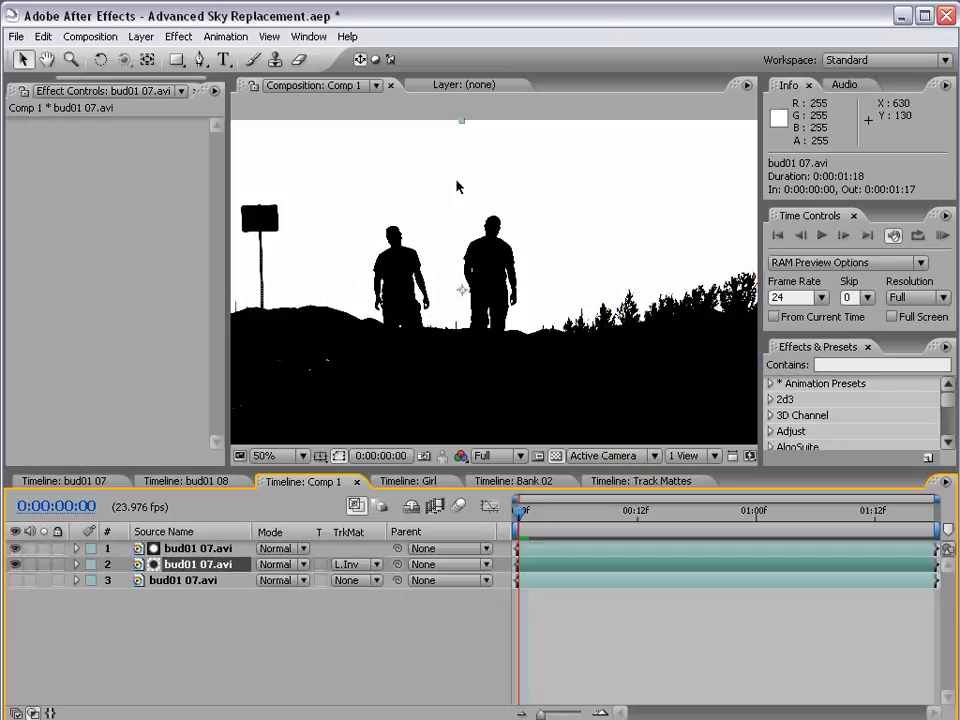
left_click(18, 549)
key("grave")
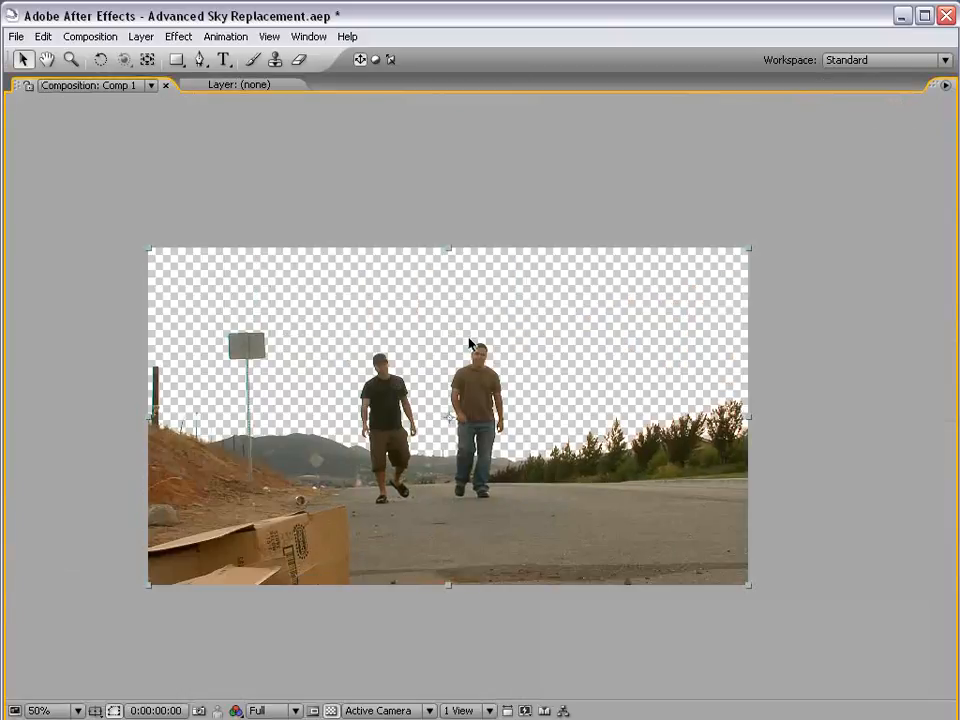
key("grave")
Step: Add the 18.jpg cloud image from the project to Comp 1
key("comma")
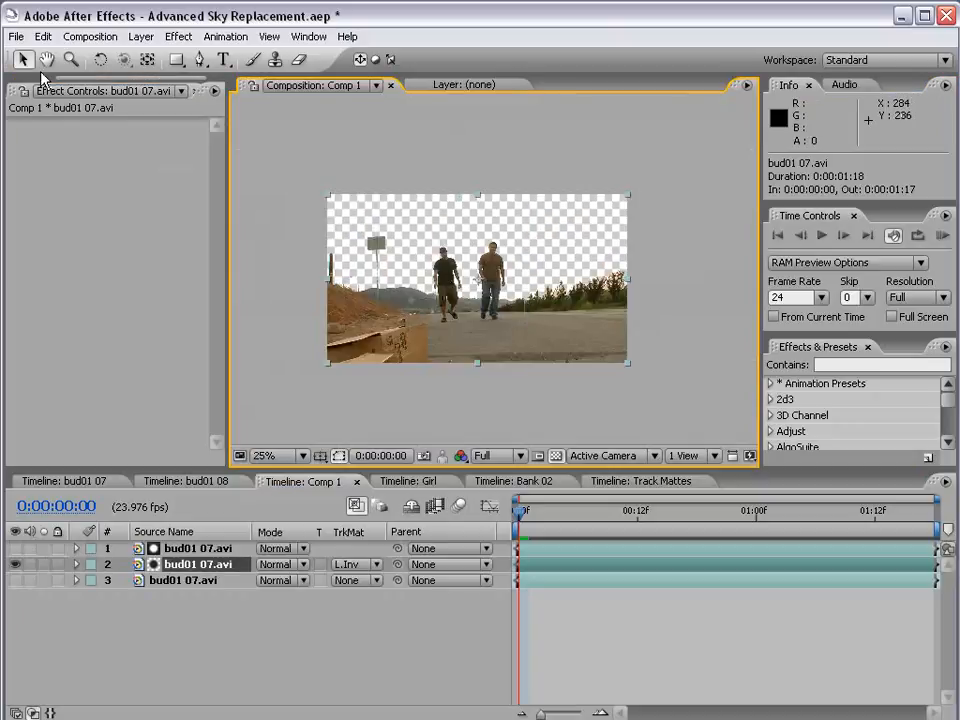
left_click_drag(84, 78, 36, 78)
left_click(37, 90)
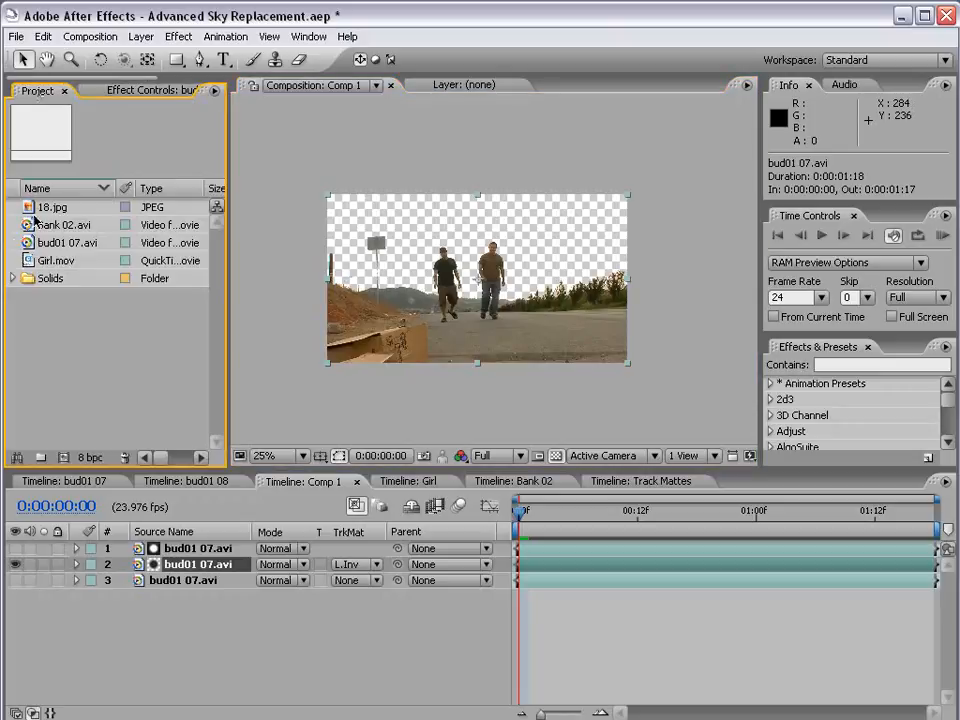
left_click(37, 209)
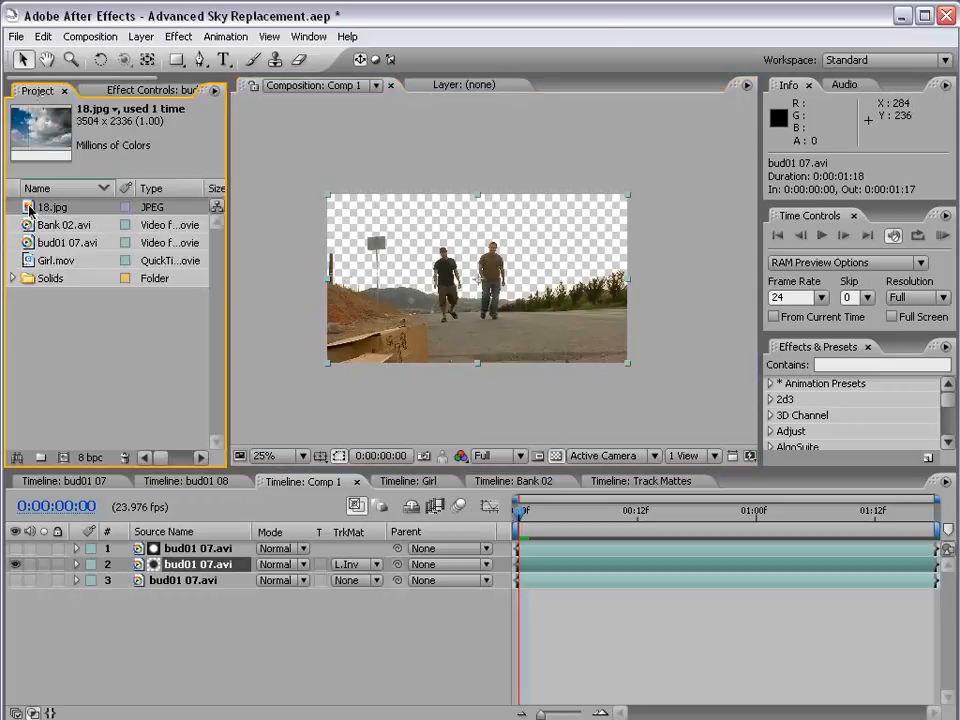
left_click_drag(28, 207, 470, 285)
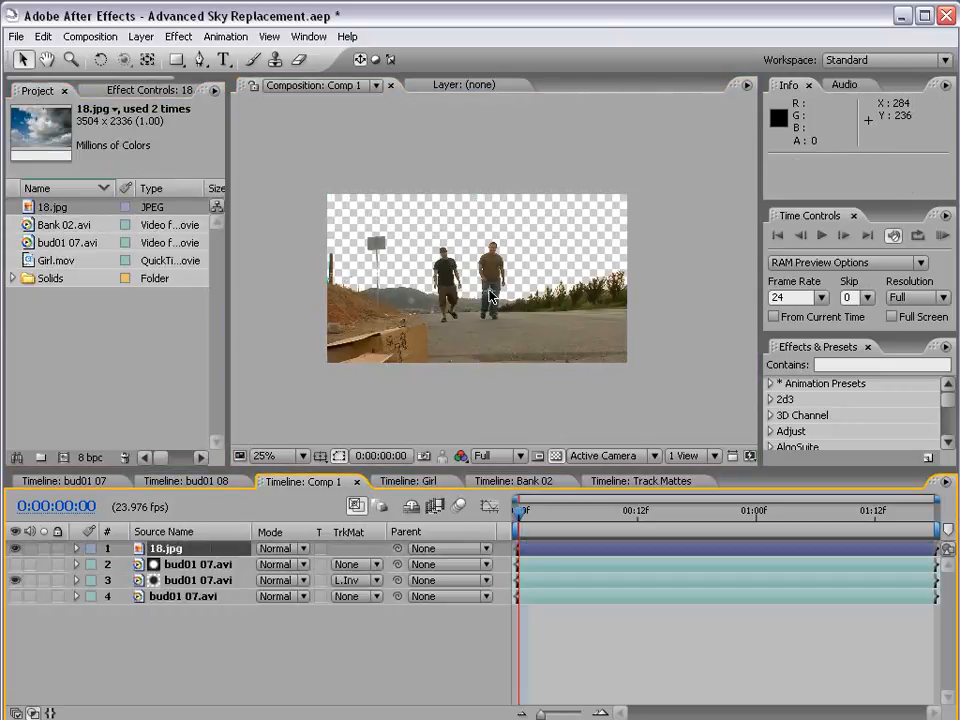
Step: Scale the 18.jpg layer down to slightly larger than the frame and place it directly beneath the matted bud01 07.avi layer
key("comma")
left_click_drag(697, 418, 598, 348)
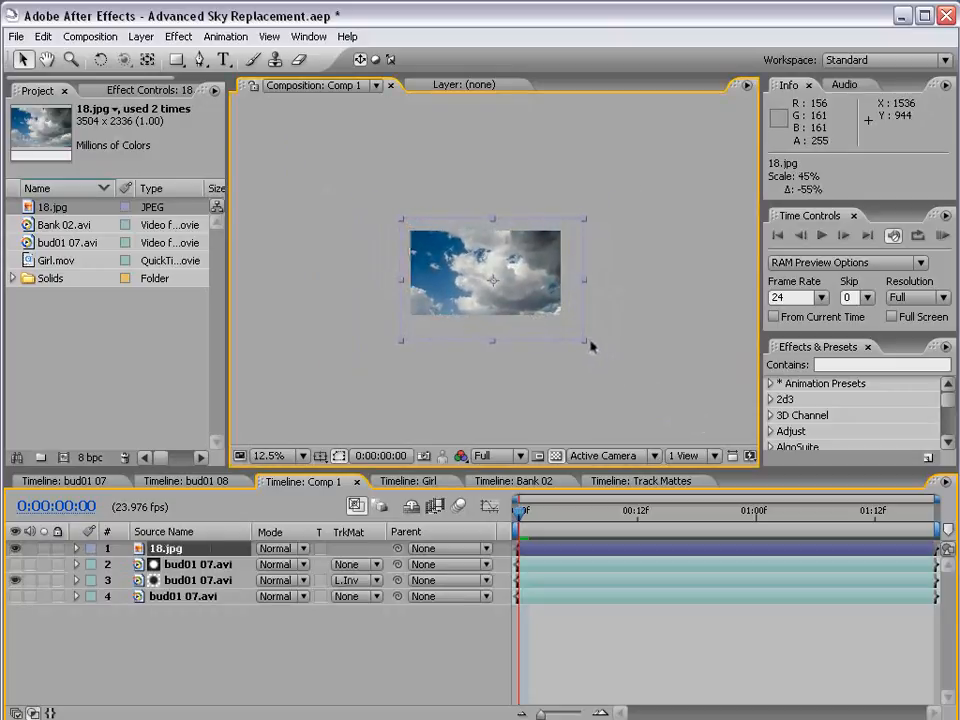
key("period")
left_click_drag(174, 550, 145, 588)
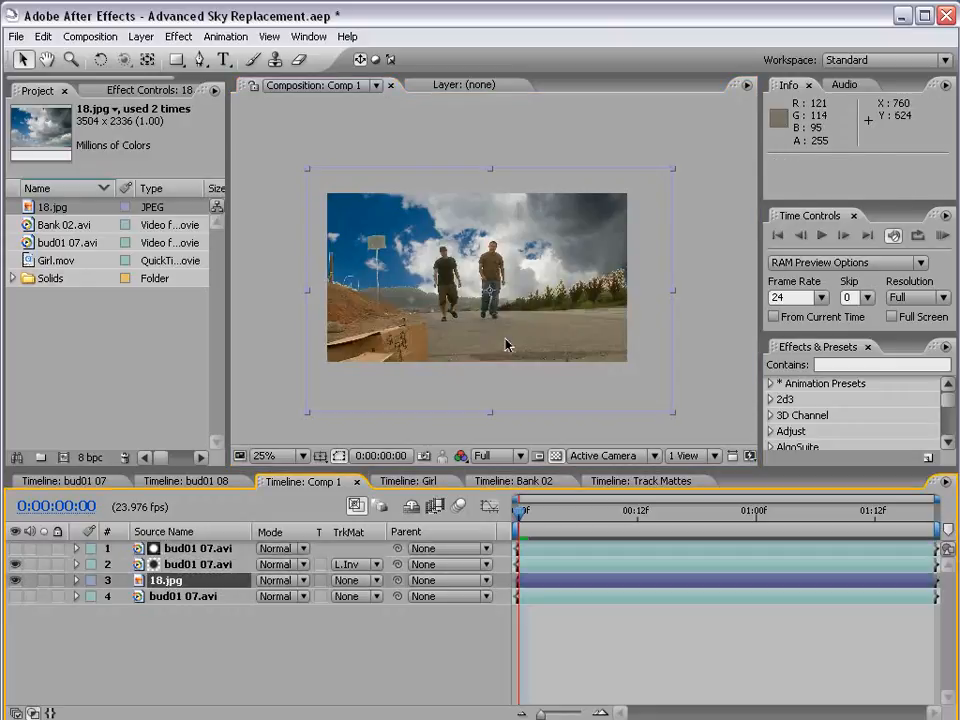
Step: Move the sky image up to about 668, -48 so its lower part fills the sky, and shrink it to just over the frame width
left_click_drag(506, 343, 500, 236)
key("grave")
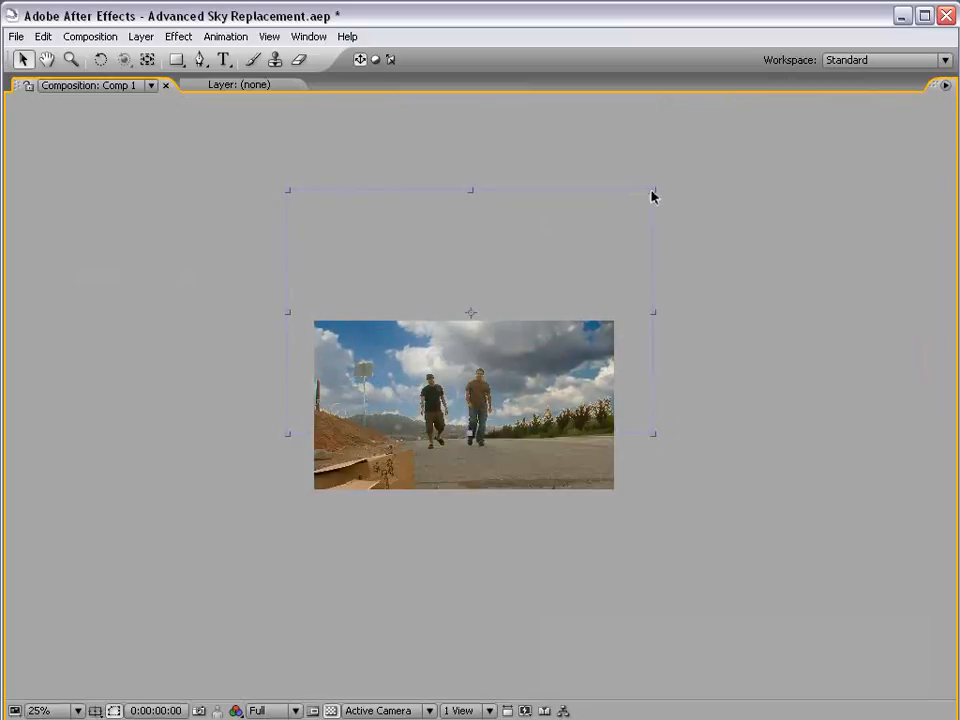
left_click_drag(651, 195, 624, 219)
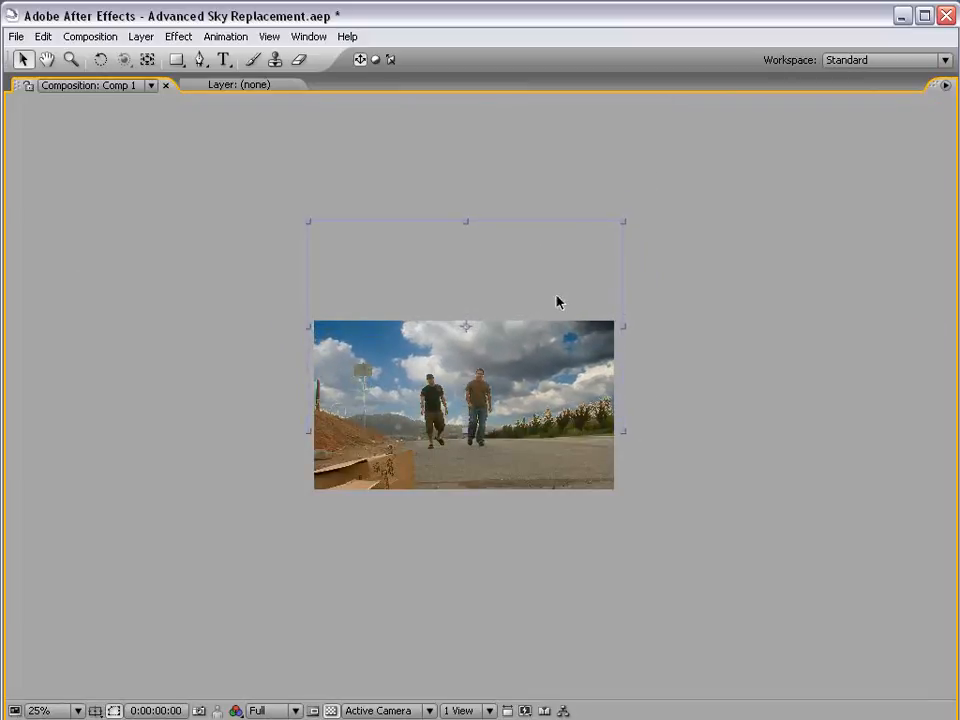
key("period")
key("grave")
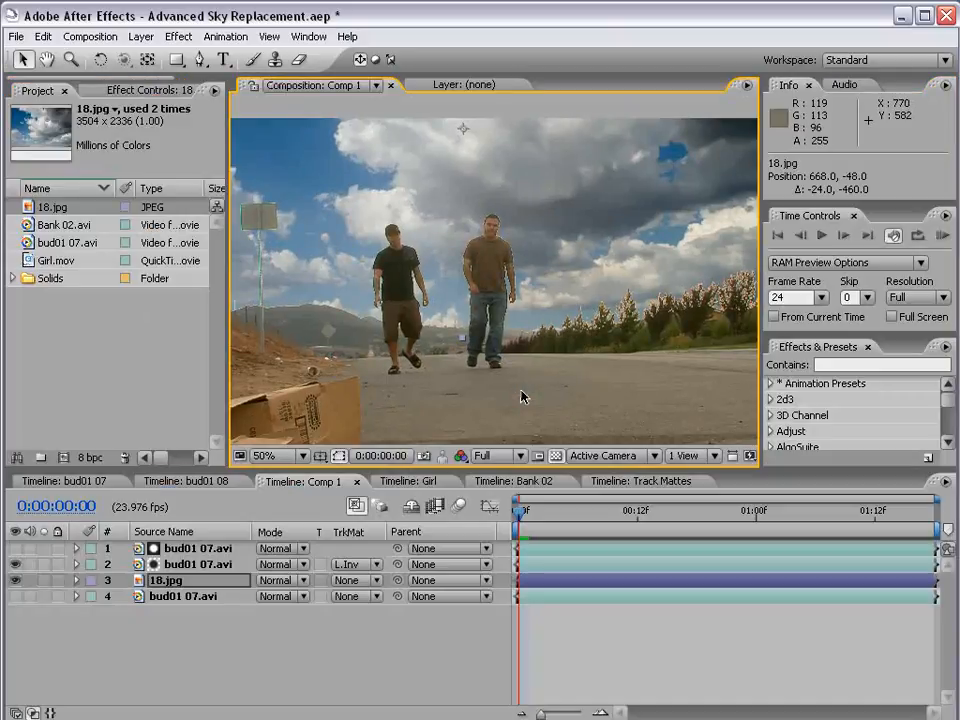
Step: Lower the 18.jpg layer's opacity, trying 50% and settling on 70%
left_click(184, 582)
key("t")
left_click(264, 598)
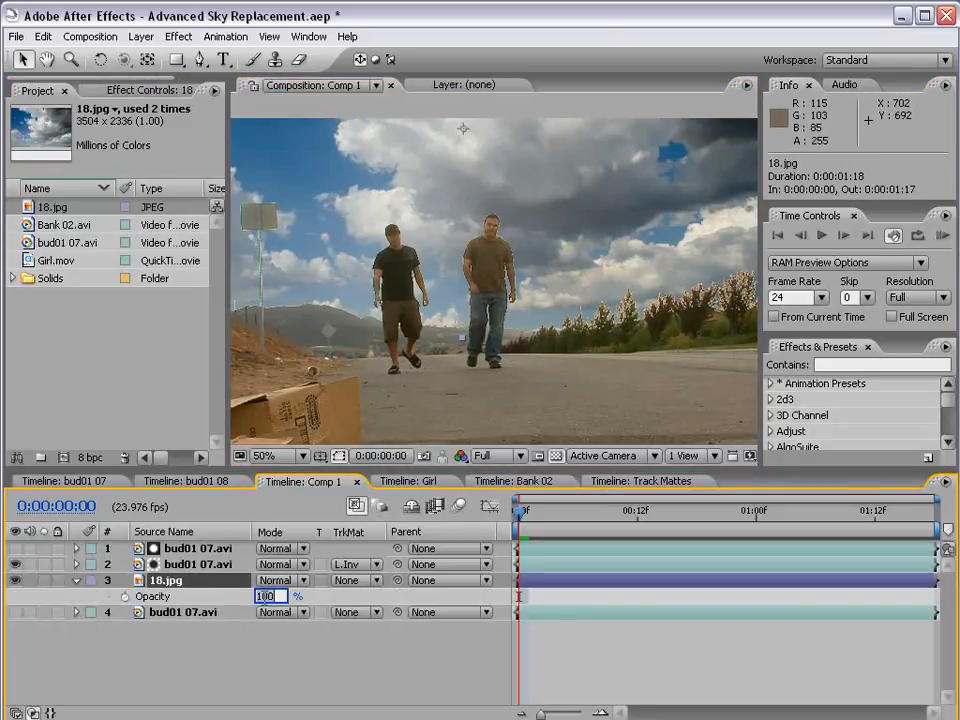
type("50")
key("Return")
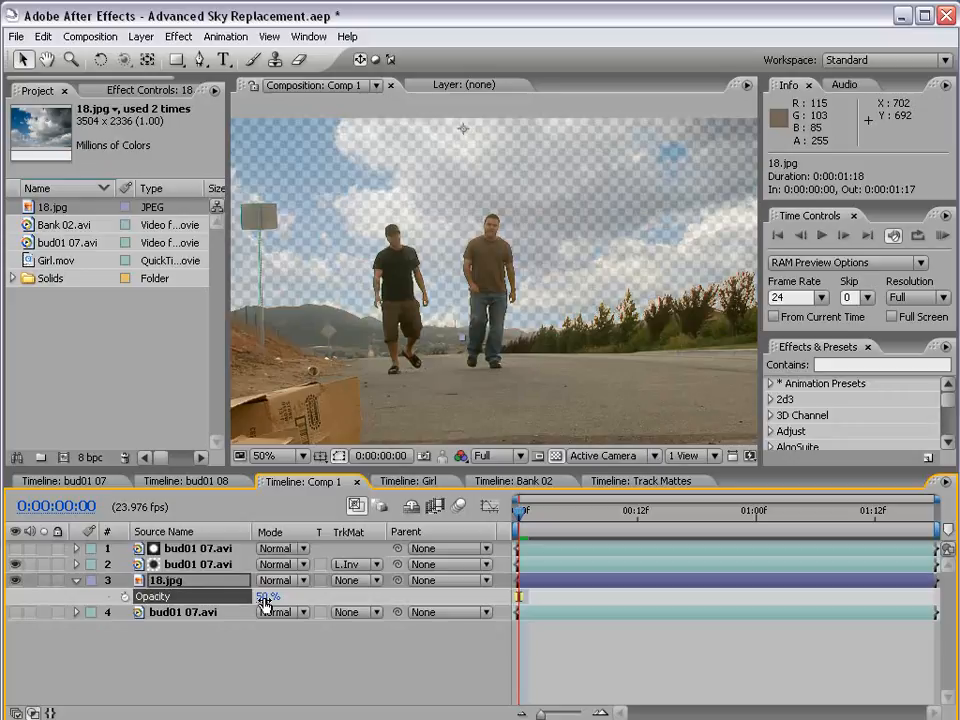
key("Return")
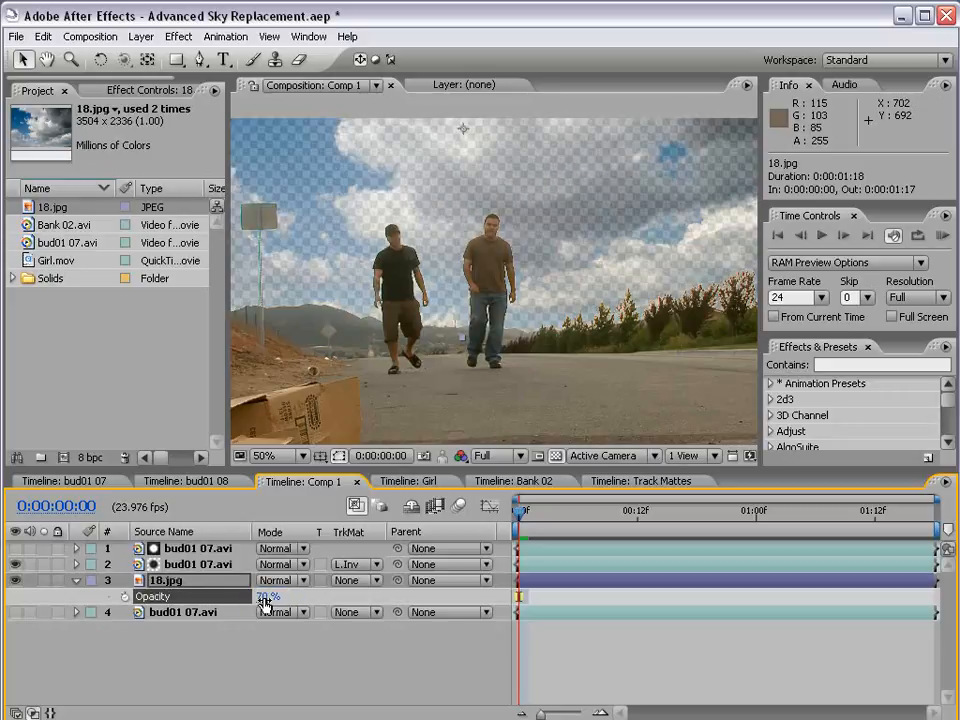
Step: Make the bottom bud01 07.avi layer visible behind the semi-transparent sky and check the blend in the enlarged composition
left_click(207, 614)
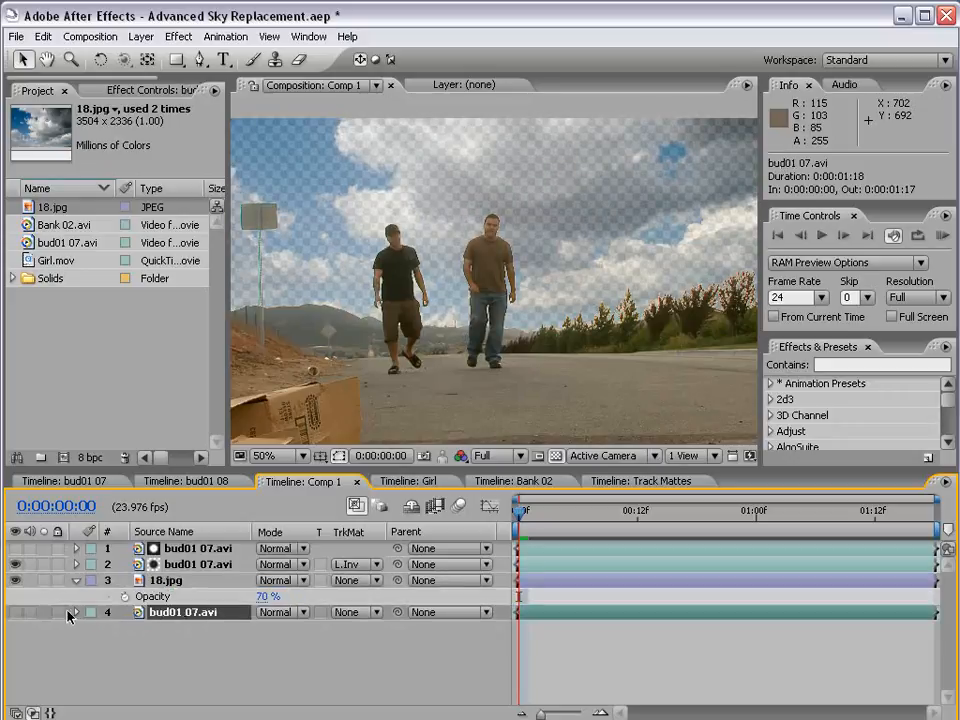
left_click(15, 612)
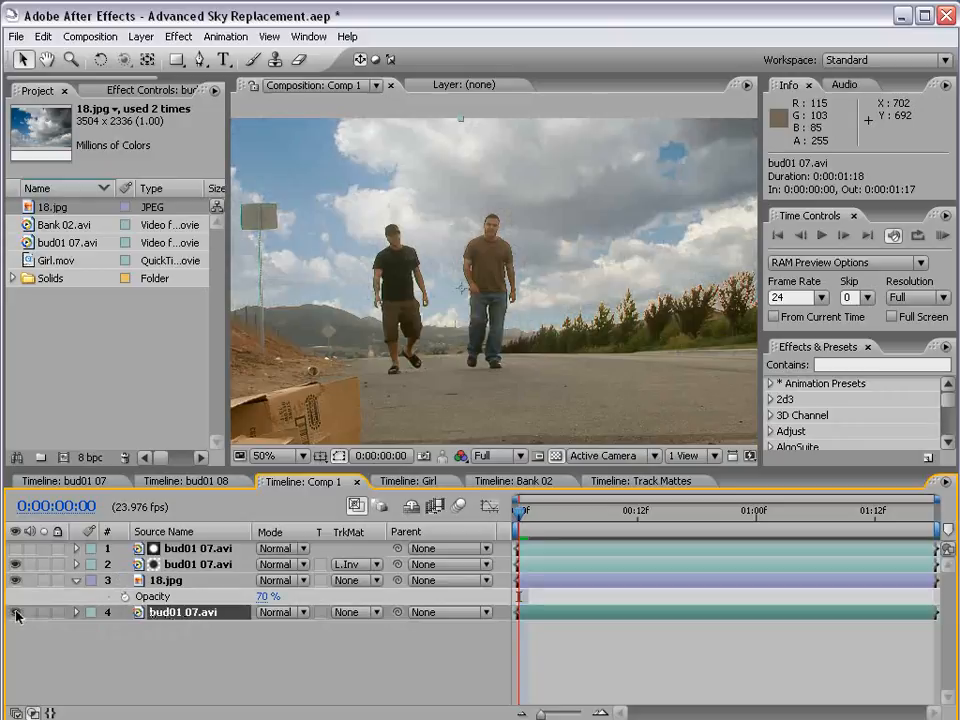
key("grave")
scroll(400, 425, "up", 2)
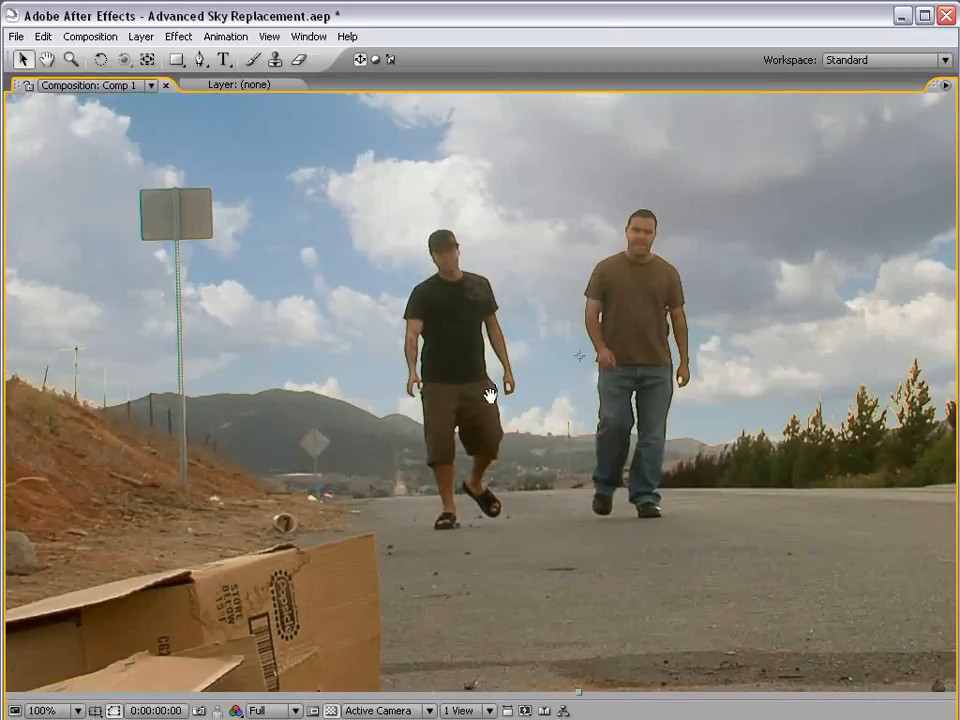
scroll(466, 285, "down", 1)
key("grave")
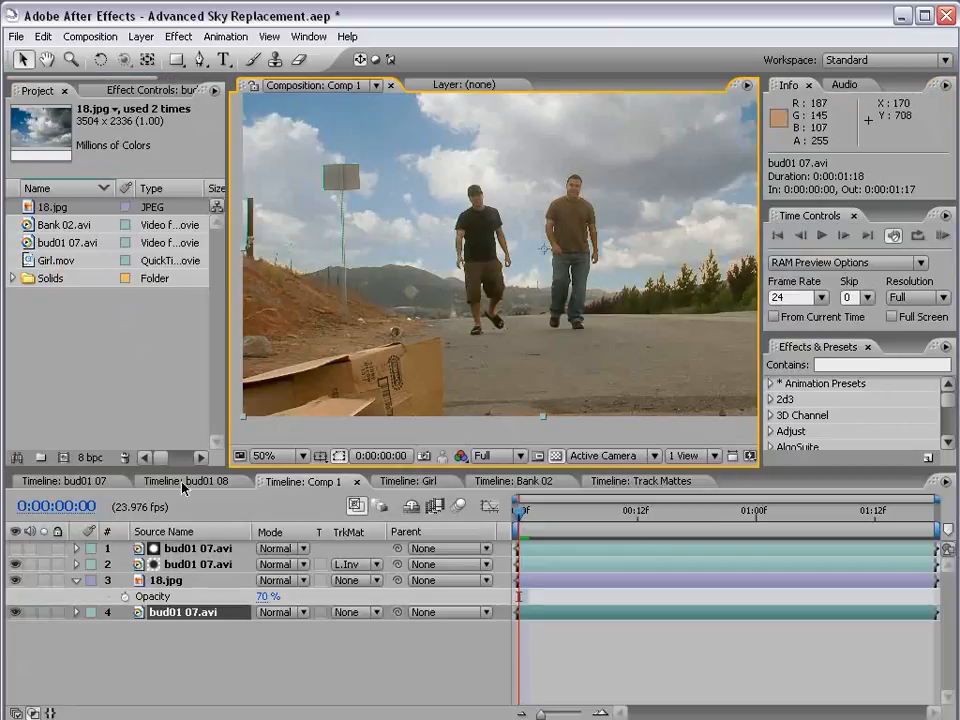
Step: Toggle the bottom footage and 18.jpg layers to compare the blend, and examine the edges around the men and trees up close
left_click(15, 612)
left_click(15, 612)
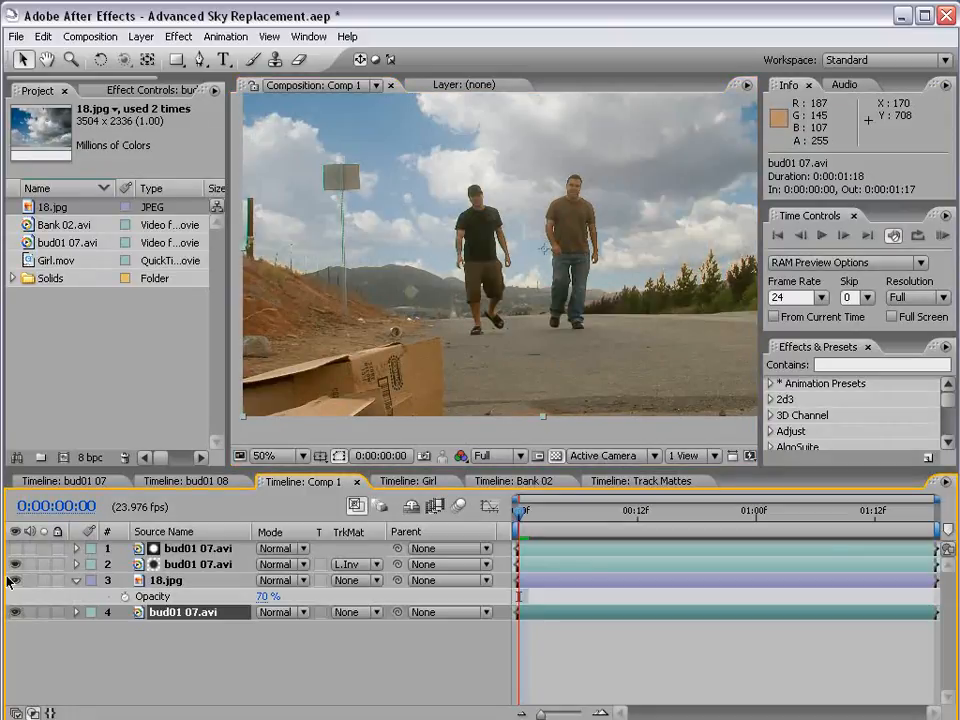
left_click(15, 580)
left_click(15, 580)
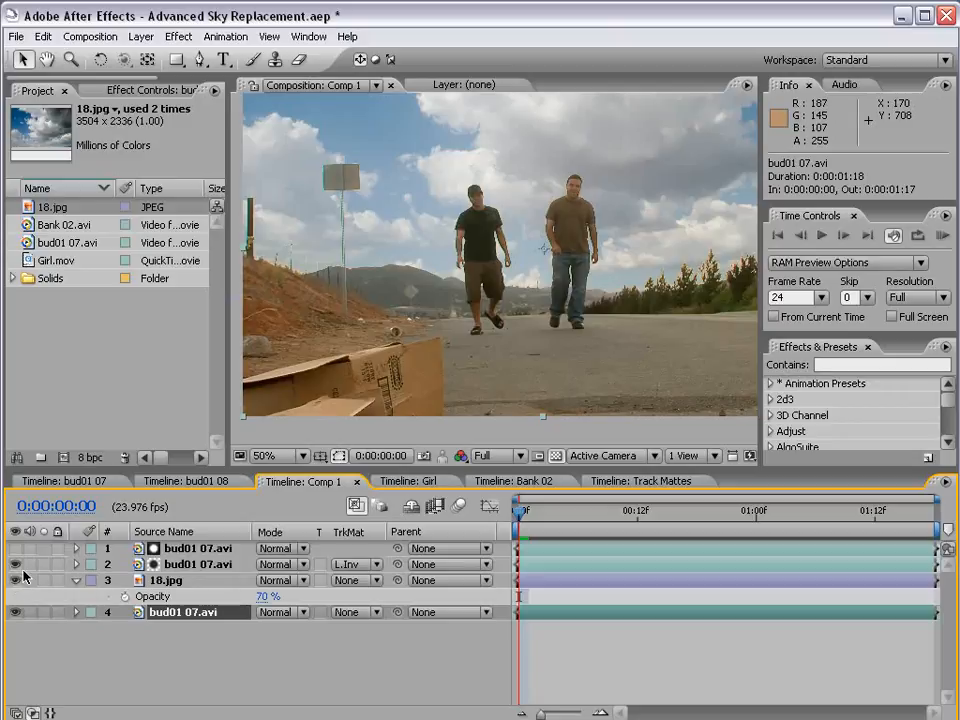
scroll(529, 336, "up", 1)
key("grave")
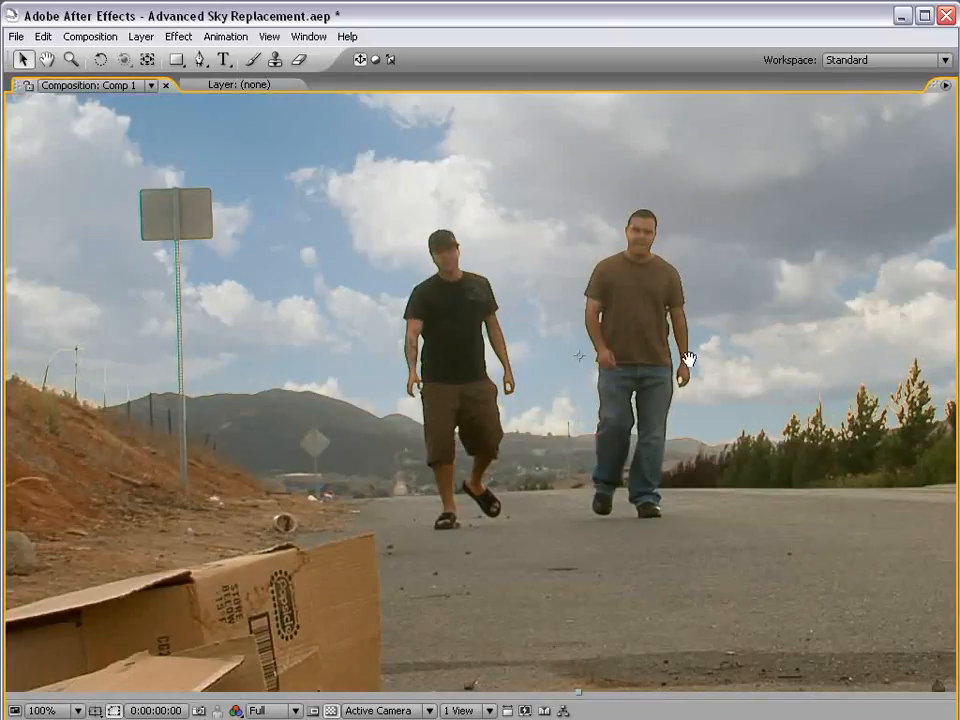
left_click_drag(778, 358, 545, 384)
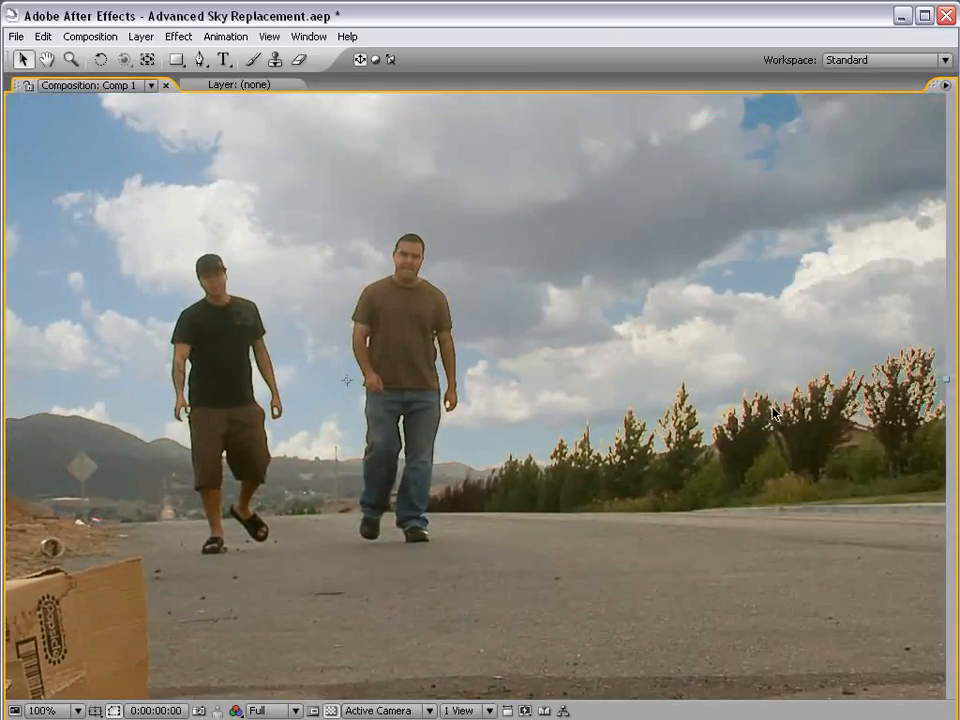
key("grave")
scroll(468, 403, "down", 1)
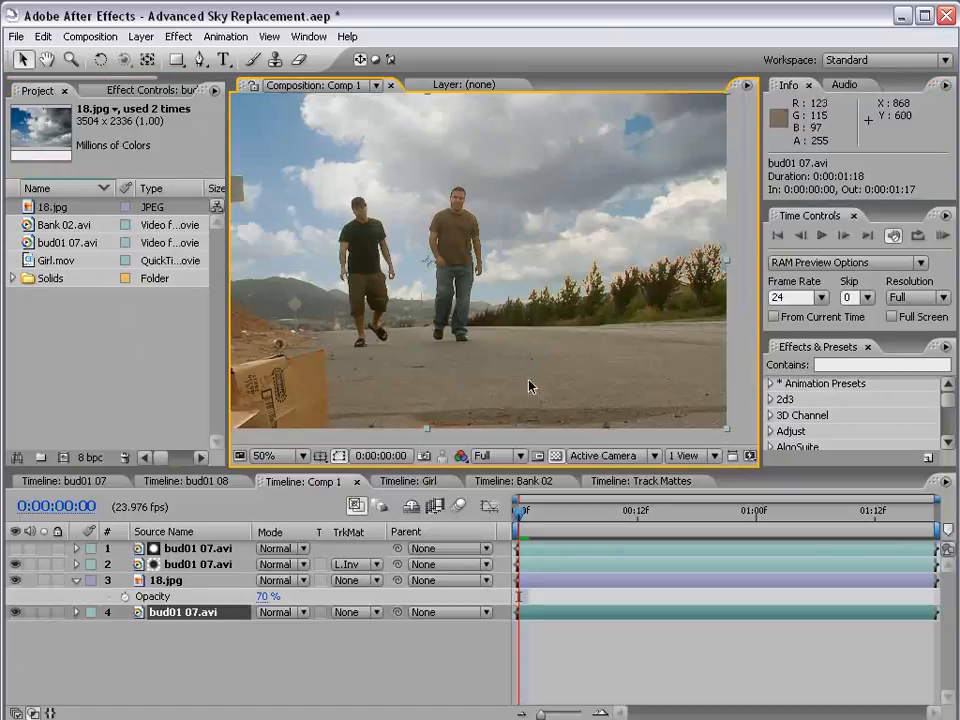
left_click_drag(455, 292, 521, 301)
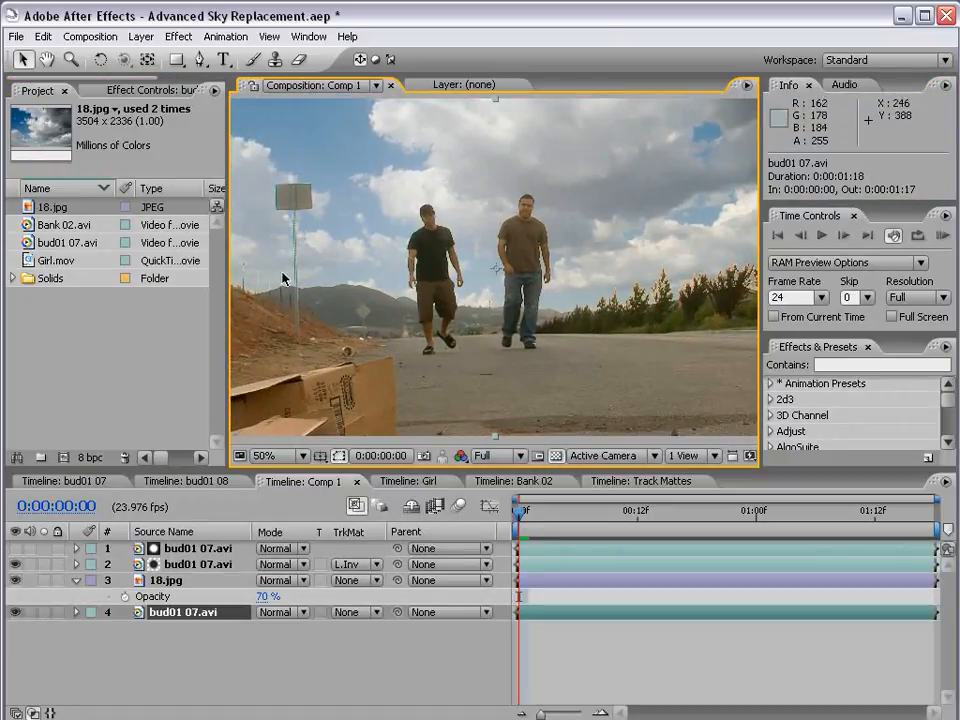
Step: Scrub to 0:00:00:14 to check the camera movement against the static sky, and add a null object to Comp 1
key("comma")
left_click_drag(543, 512, 658, 536)
left_click(141, 36)
mouse_move(150, 58)
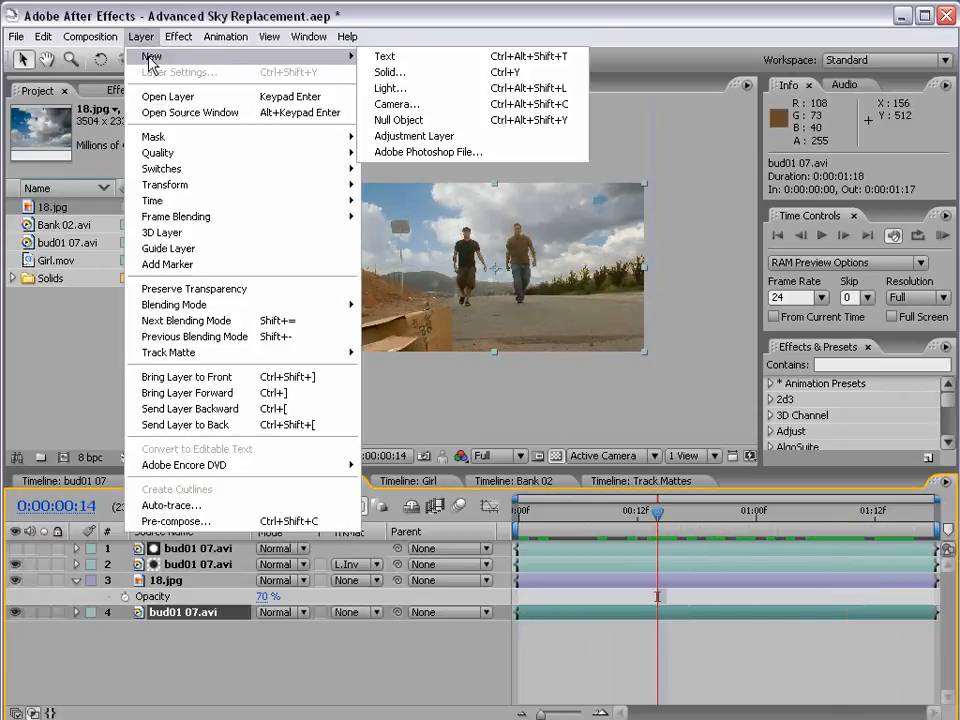
left_click(400, 122)
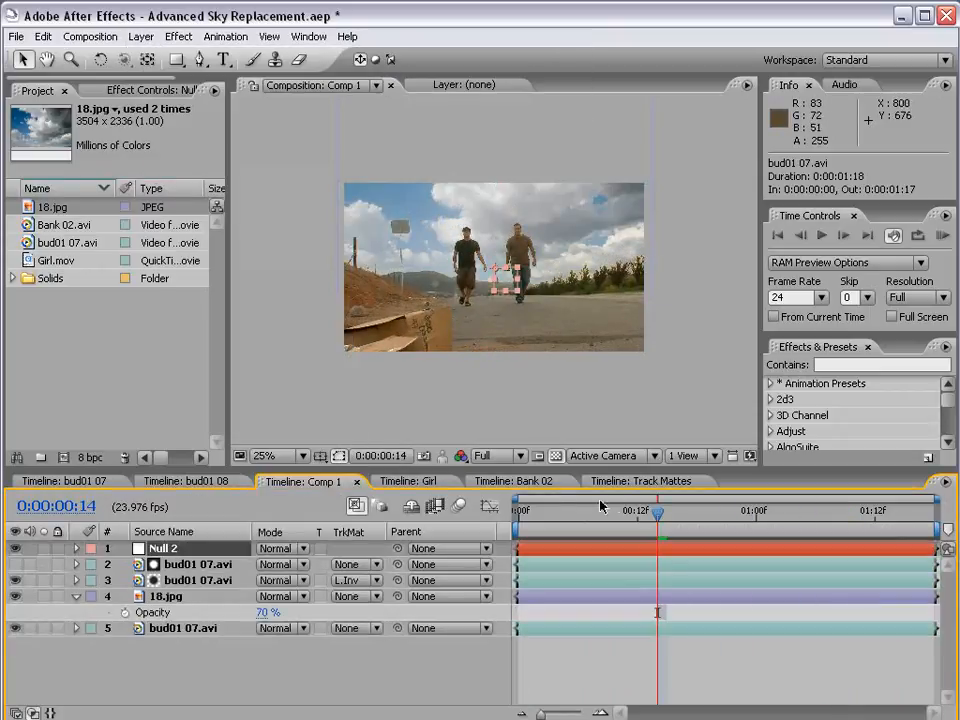
Step: Return to the first frame, open the top bud01 07.avi layer in its own viewer, and display the Tracker Controls
left_click_drag(533, 515, 515, 514)
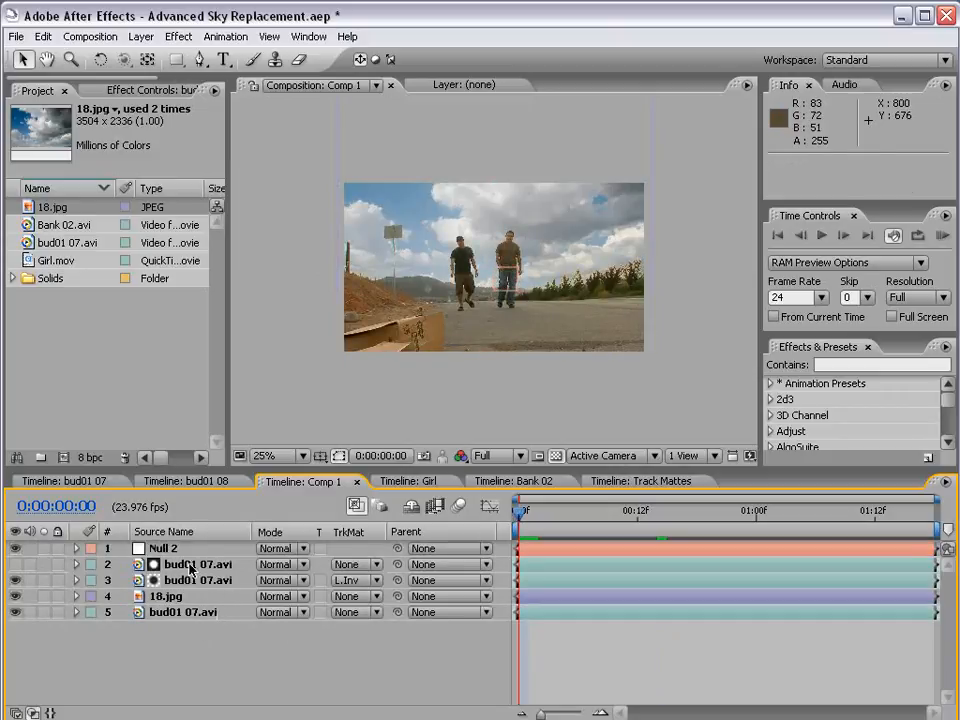
double_click(196, 567)
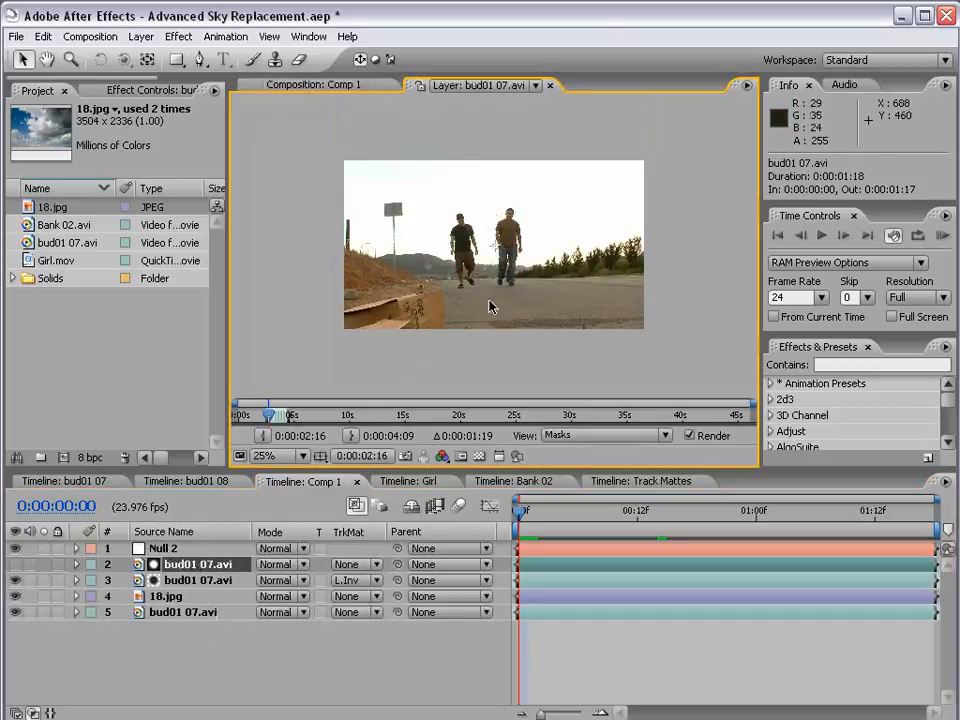
key("grave")
key("grave")
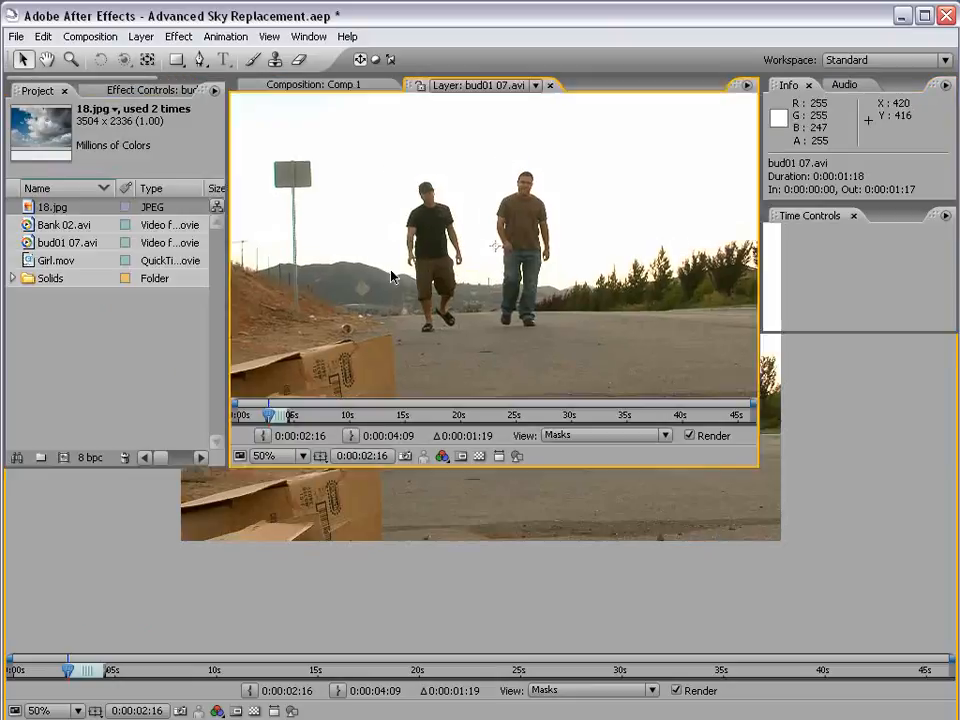
left_click(308, 36)
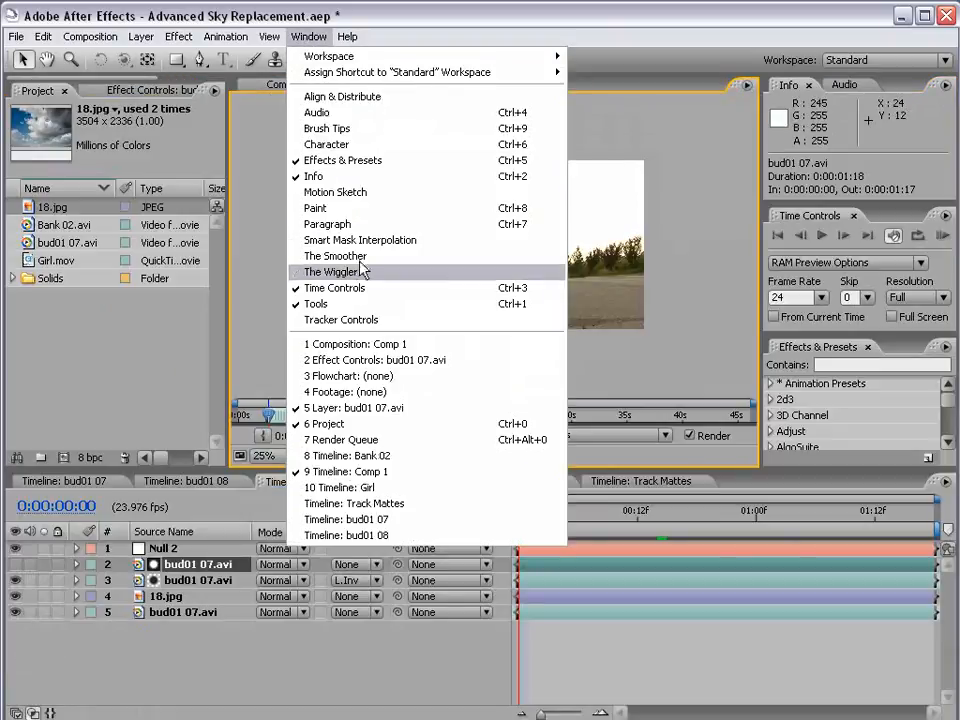
left_click(381, 325)
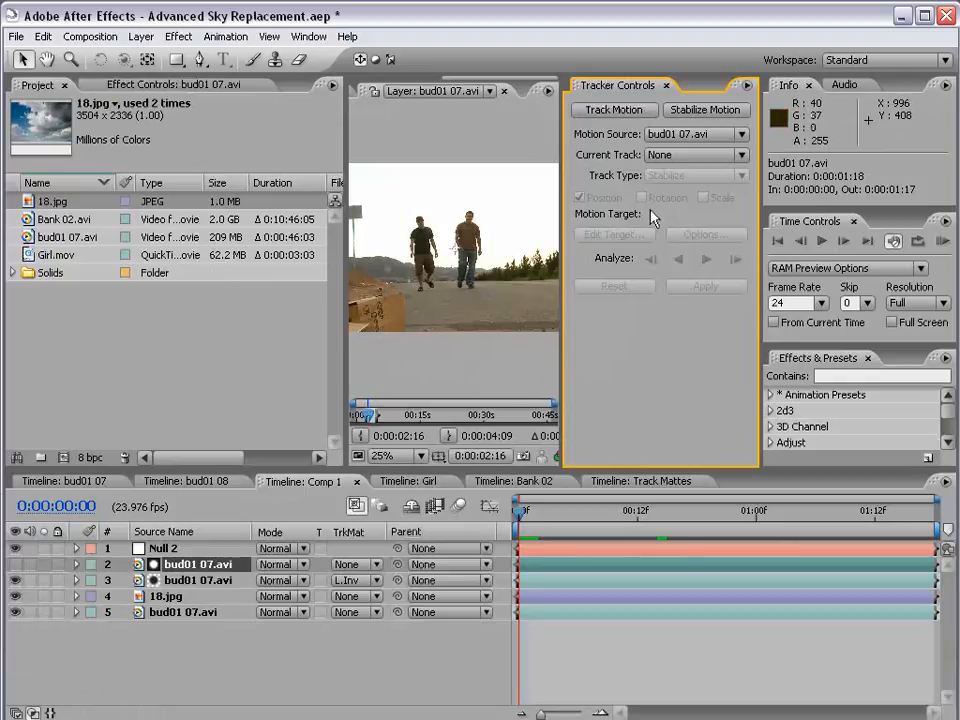
Step: Enlarge the layer viewer, start a motion track on the top bud01 07.avi layer, and include rotation along with position
left_click_drag(345, 249, 189, 263)
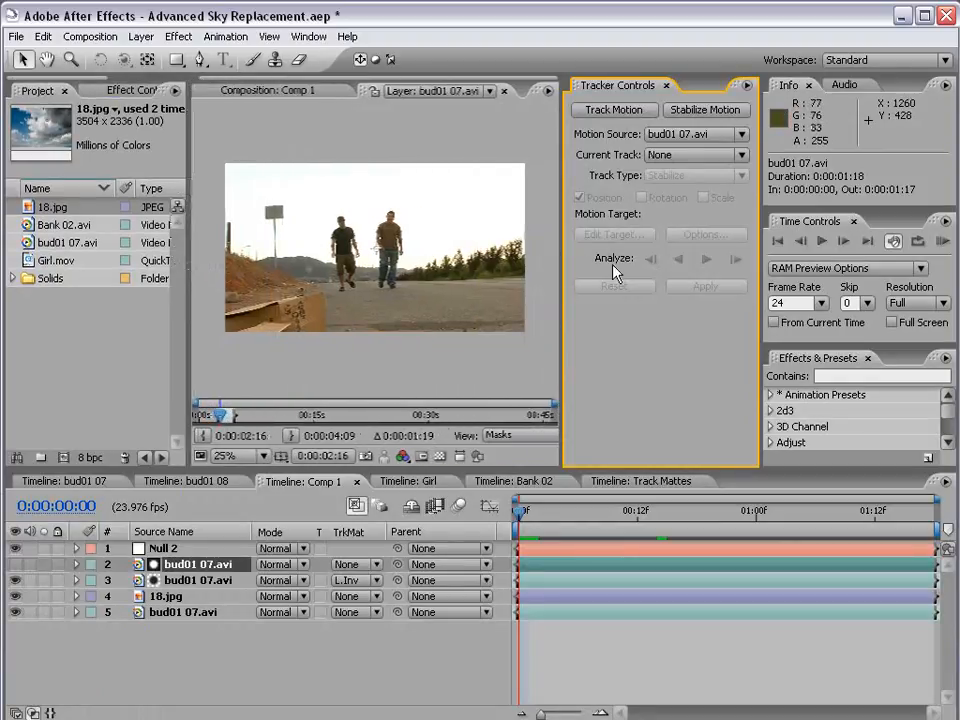
scroll(330, 315, "up", 1)
left_click_drag(314, 323, 388, 315)
scroll(388, 315, "up", 1)
scroll(463, 287, "down", 1)
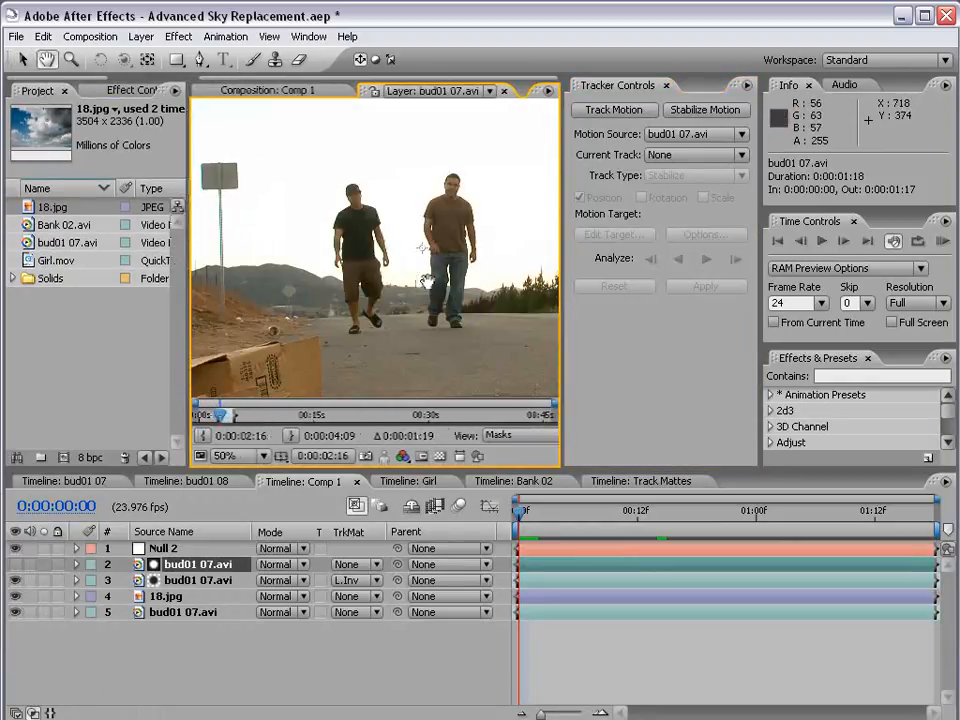
left_click(614, 110)
scroll(381, 250, "up", 1)
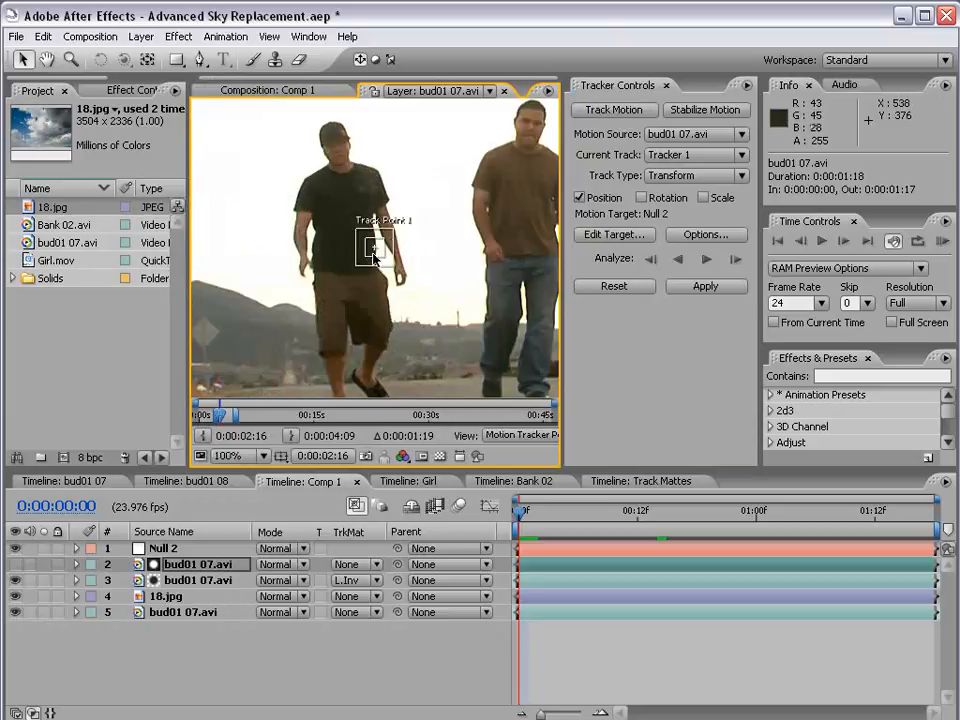
left_click(650, 198)
Step: Place Track Point 1 on the small post beside the sign pole on the hillside and enlarge its search region
key("grave")
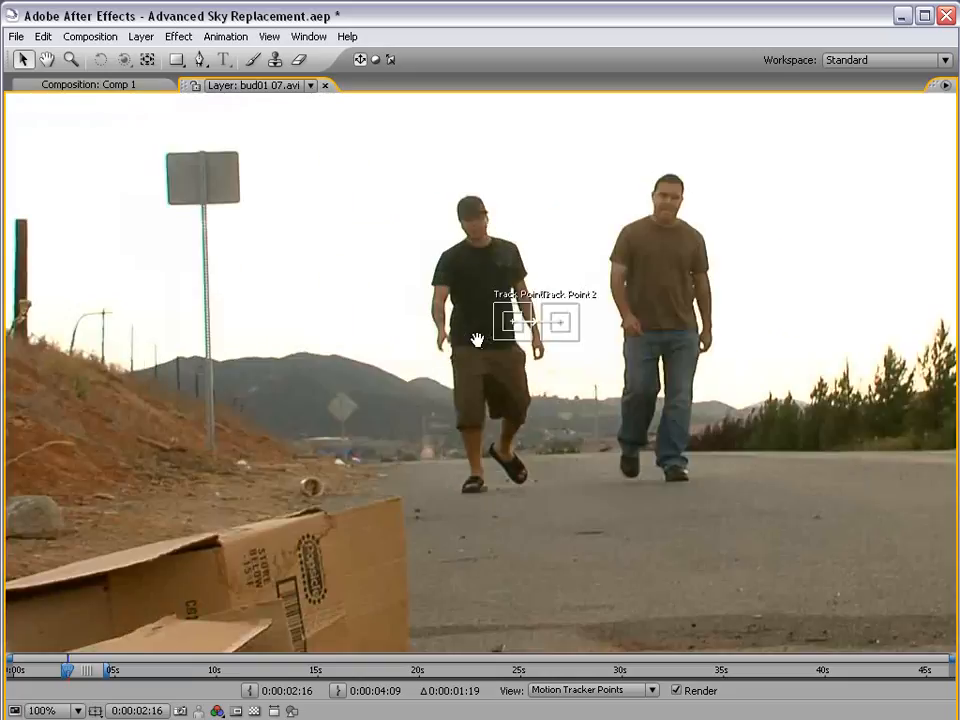
left_click_drag(477, 340, 101, 390)
scroll(115, 400, "up", 1)
left_click_drag(238, 403, 372, 397)
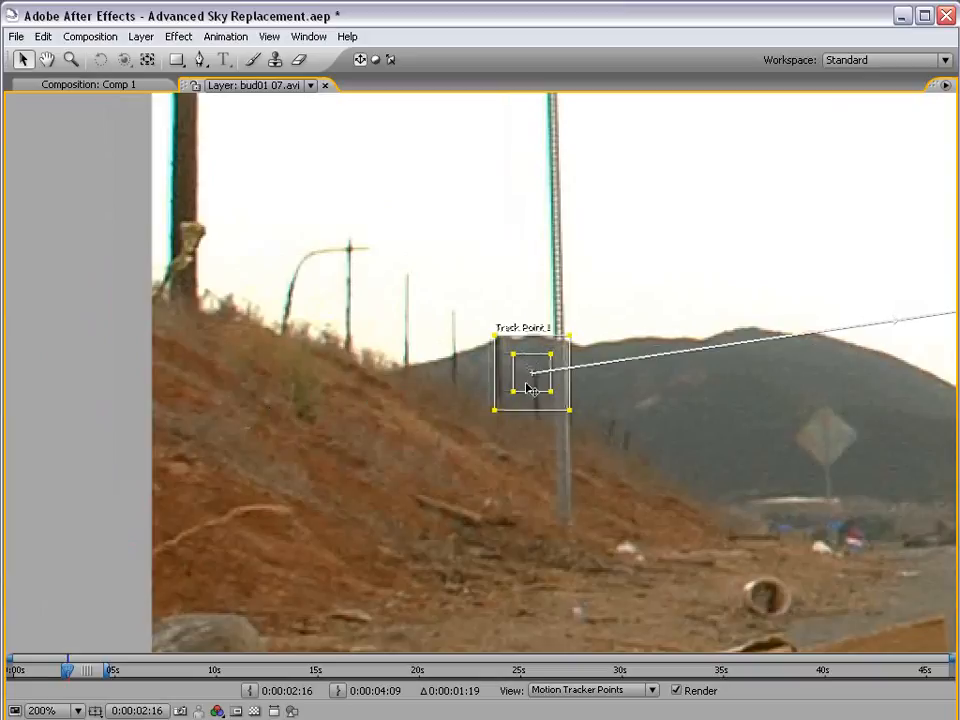
left_click_drag(529, 388, 592, 423)
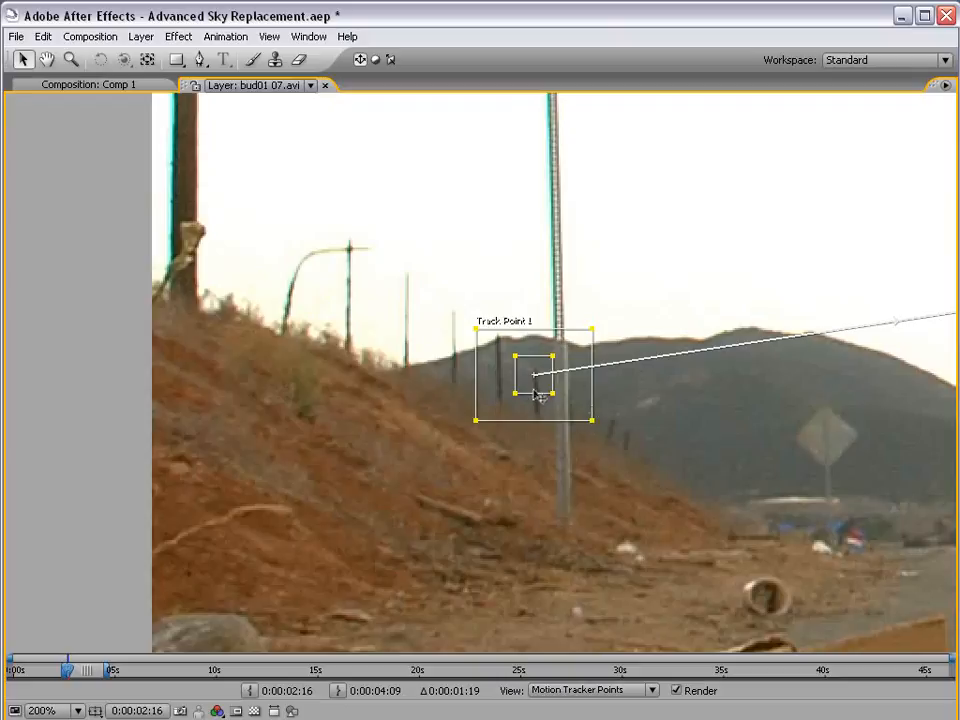
left_click_drag(537, 395, 533, 385)
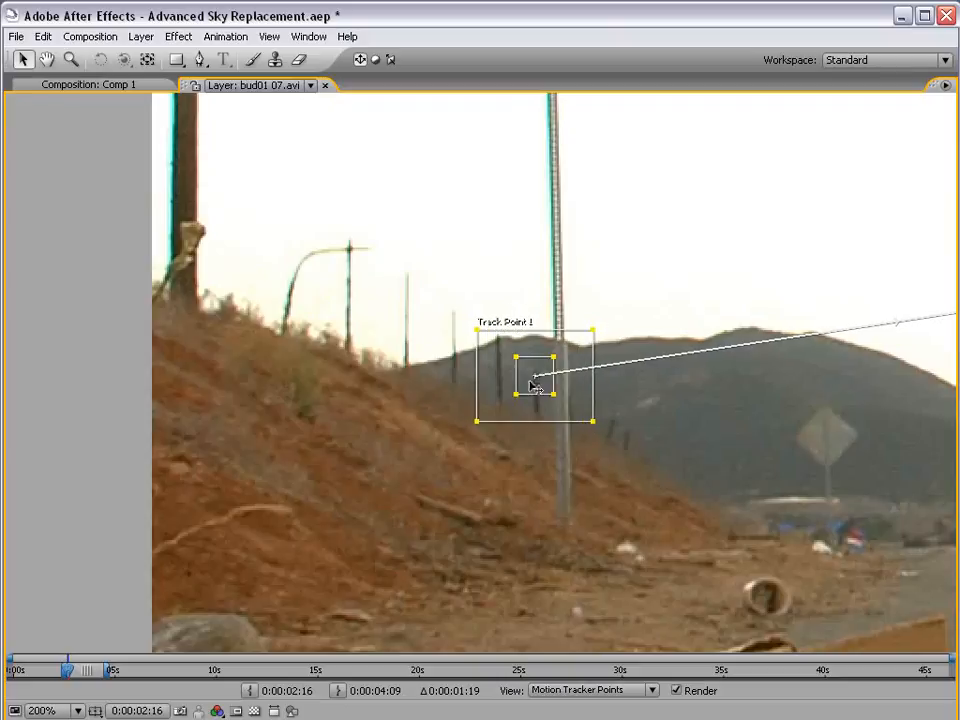
mouse_move(592, 424)
left_mouse_down()
mouse_move(608, 439)
mouse_move(601, 428)
left_mouse_up()
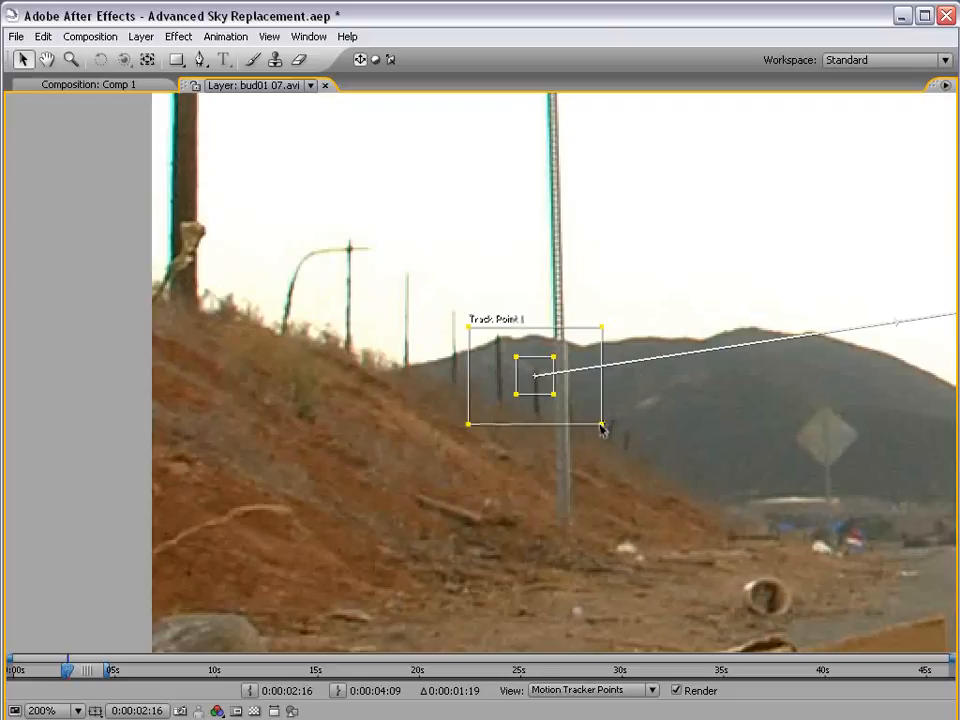
mouse_move(601, 430)
left_mouse_down()
mouse_move(591, 420)
mouse_move(591, 433)
left_mouse_up()
key("grave")
Step: Place Track Point 2 on the distant horizon detail between the two men and enlarge its search region
key("space")
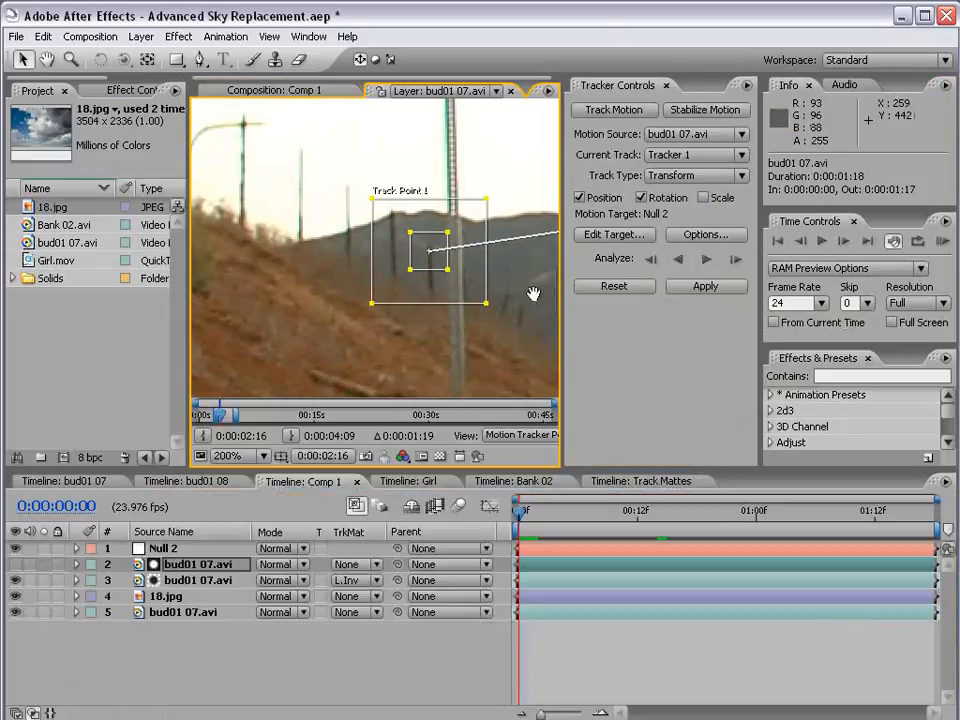
left_click_drag(507, 285, 377, 313)
scroll(382, 311, "down", 2)
left_click_drag(496, 257, 540, 230)
scroll(375, 262, "up", 1)
scroll(394, 338, "up", 1)
left_click_drag(394, 338, 241, 255)
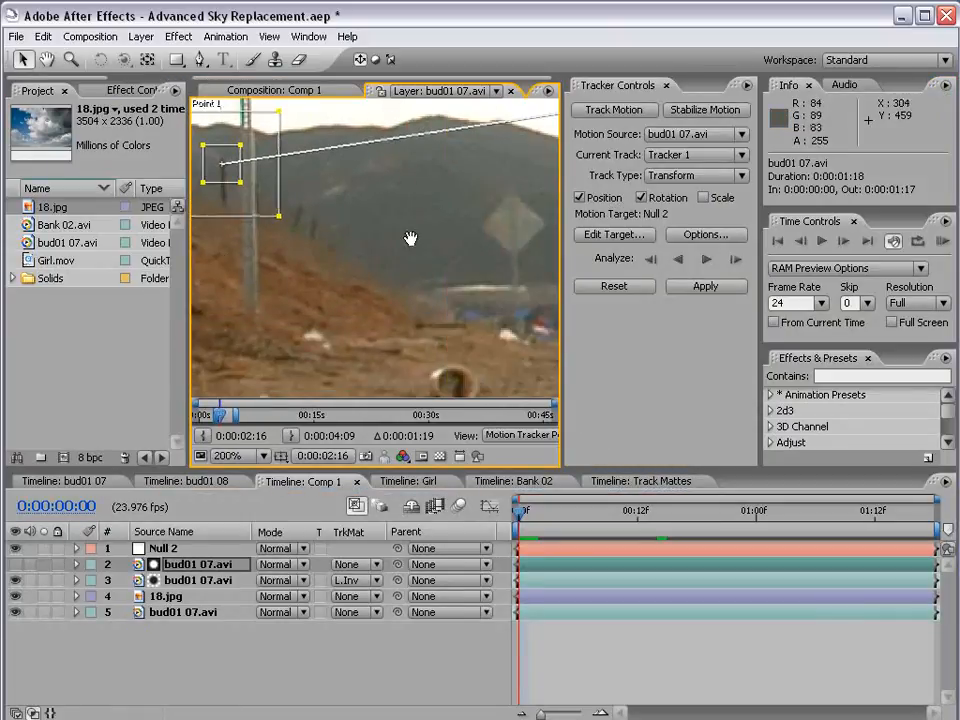
left_click_drag(530, 210, 214, 296)
left_click_drag(431, 240, 241, 270)
left_click_drag(465, 252, 310, 274)
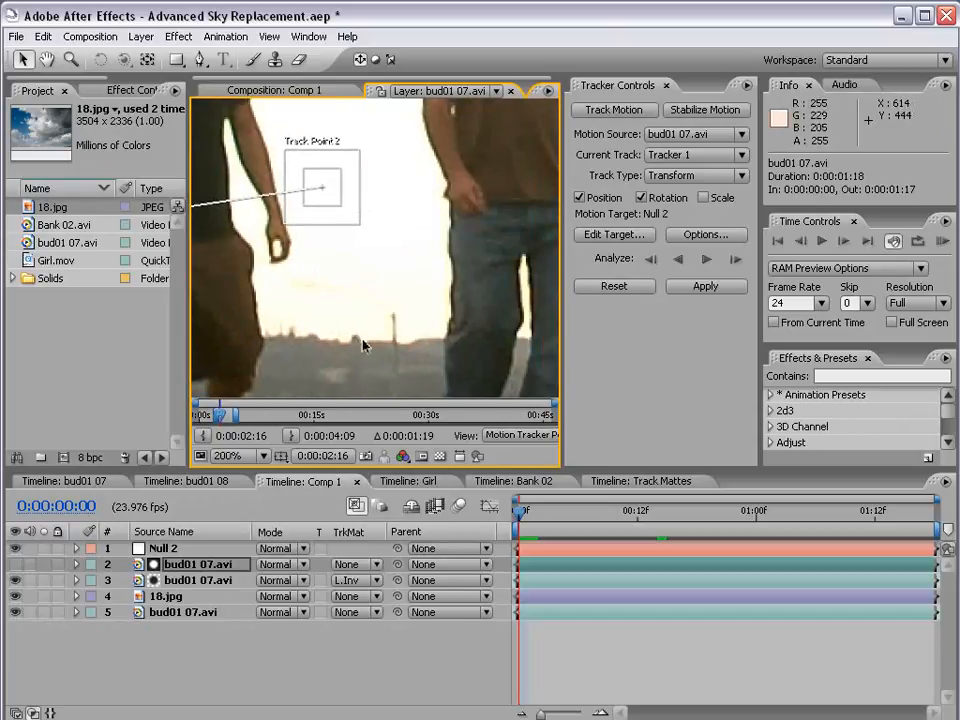
left_click_drag(339, 207, 405, 343)
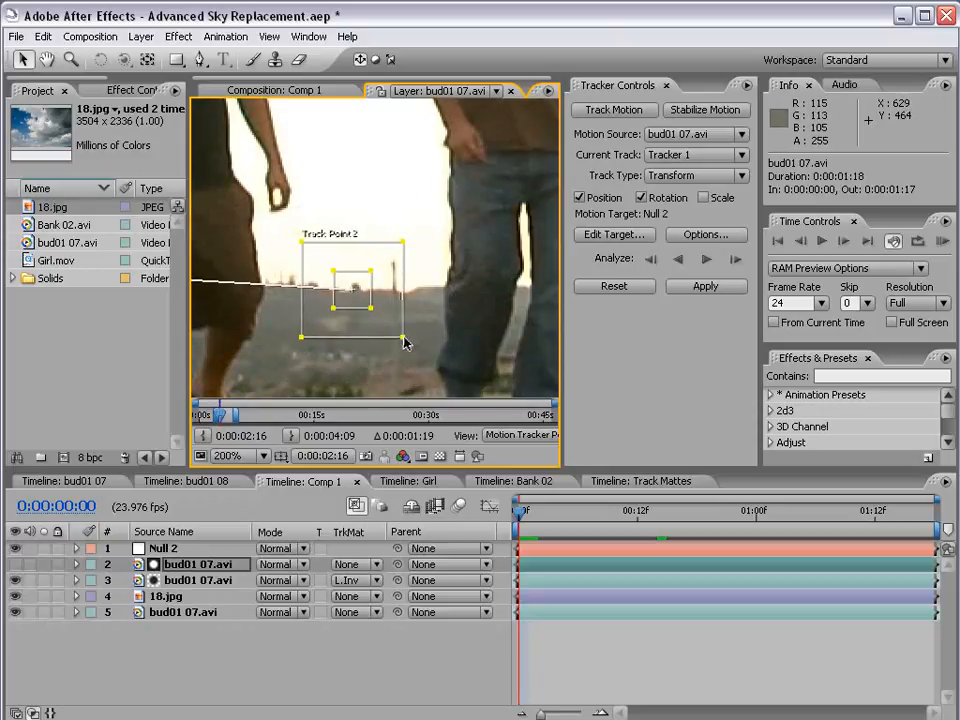
Step: Check the placement of both track points up close and across the full frame
key("comma")
key("comma")
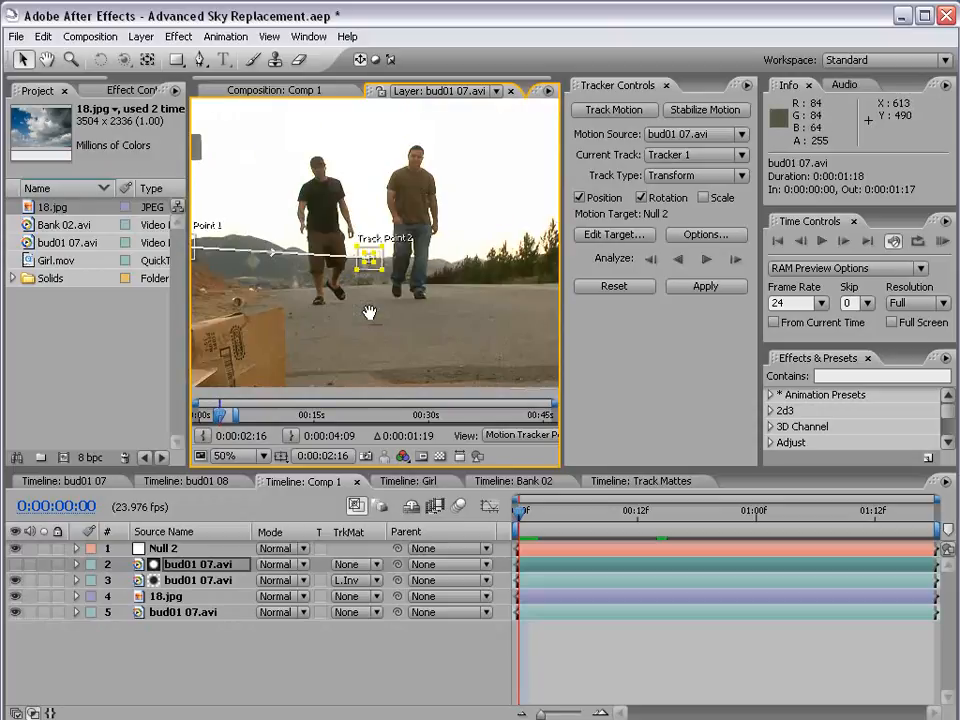
key("period")
key("period")
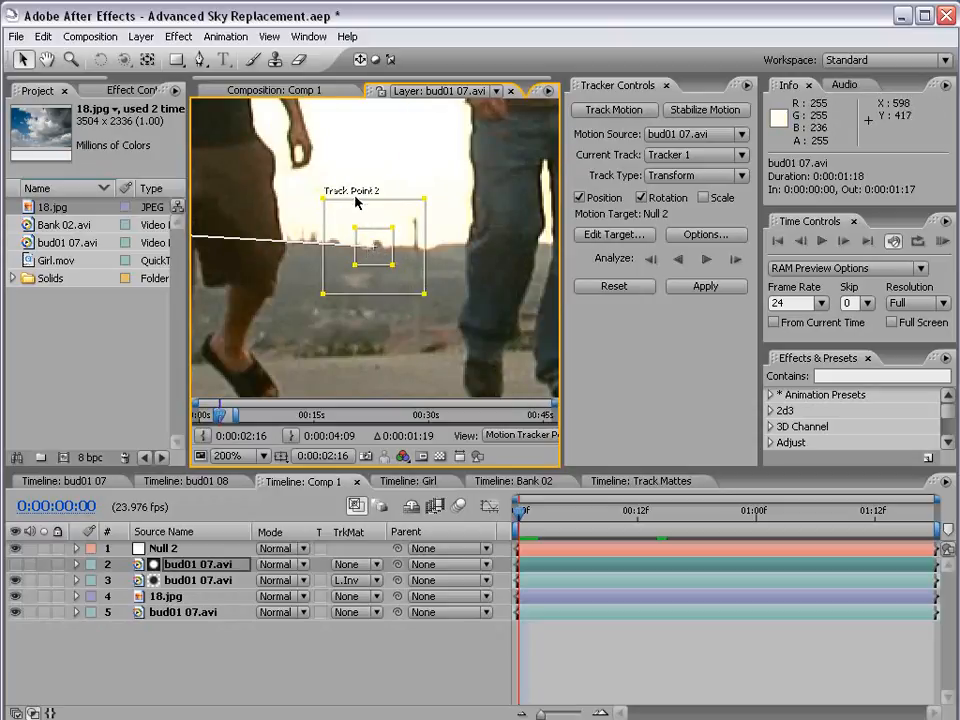
key("comma")
key("comma")
left_click_drag(328, 244, 386, 260)
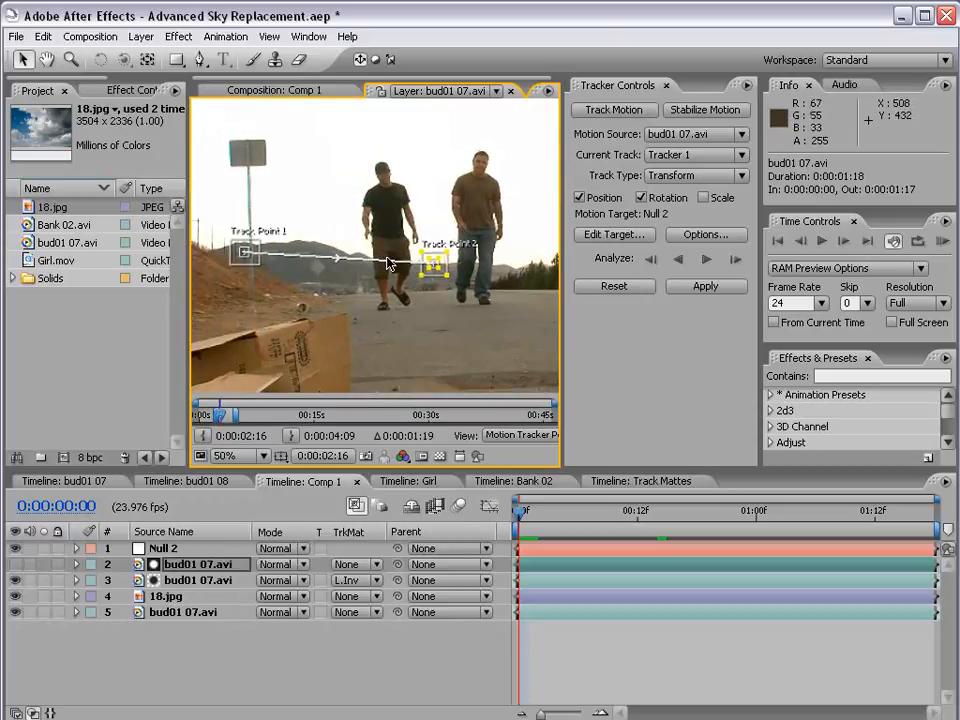
key("grave")
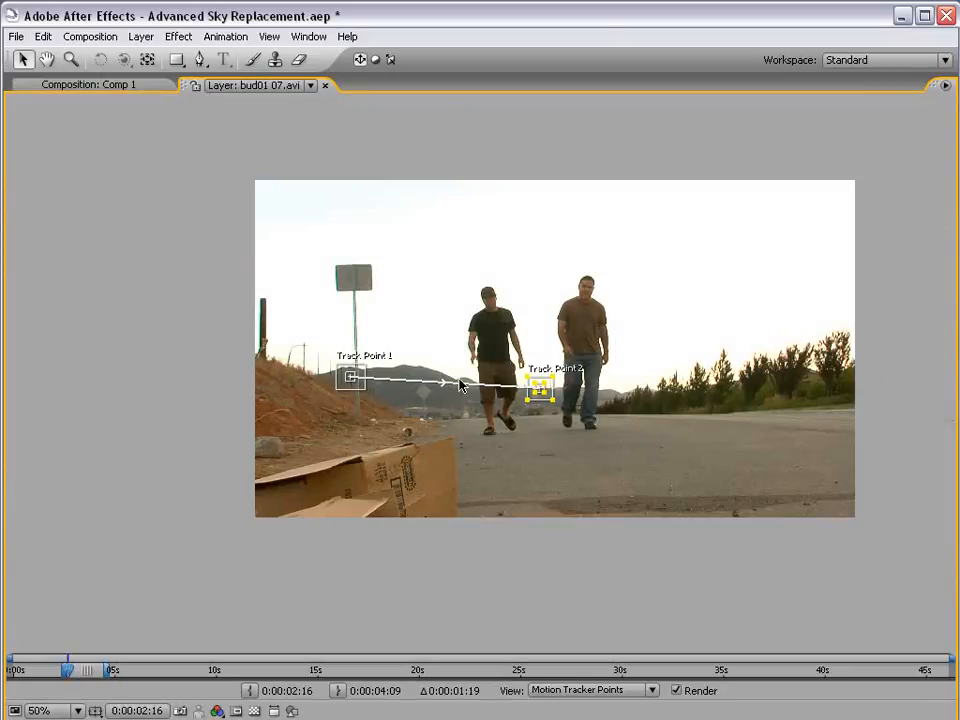
left_click_drag(568, 401, 526, 411)
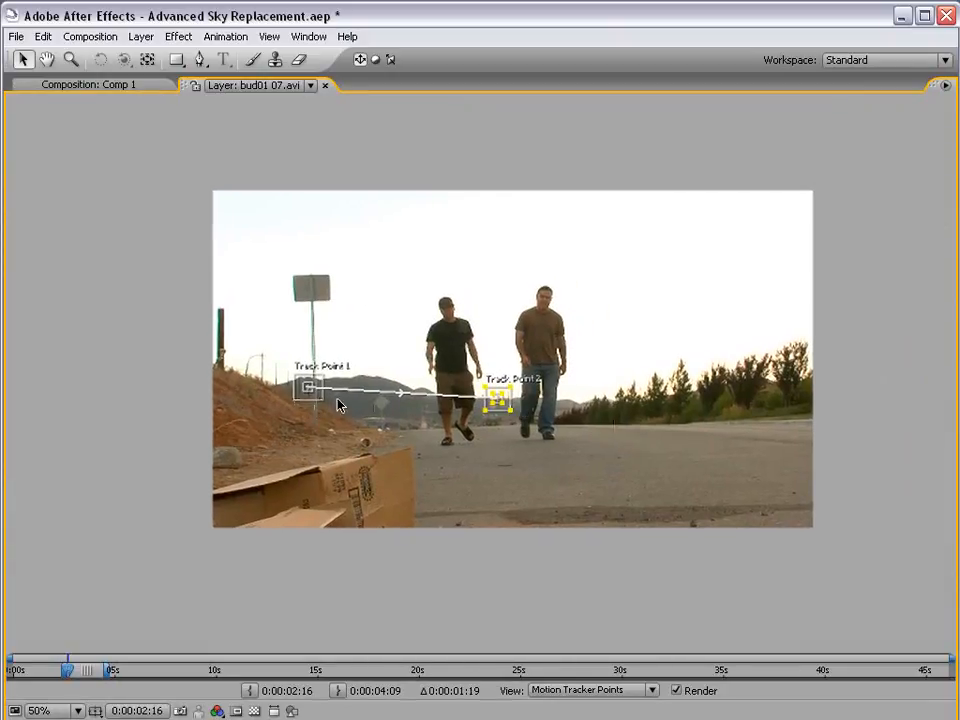
key("grave")
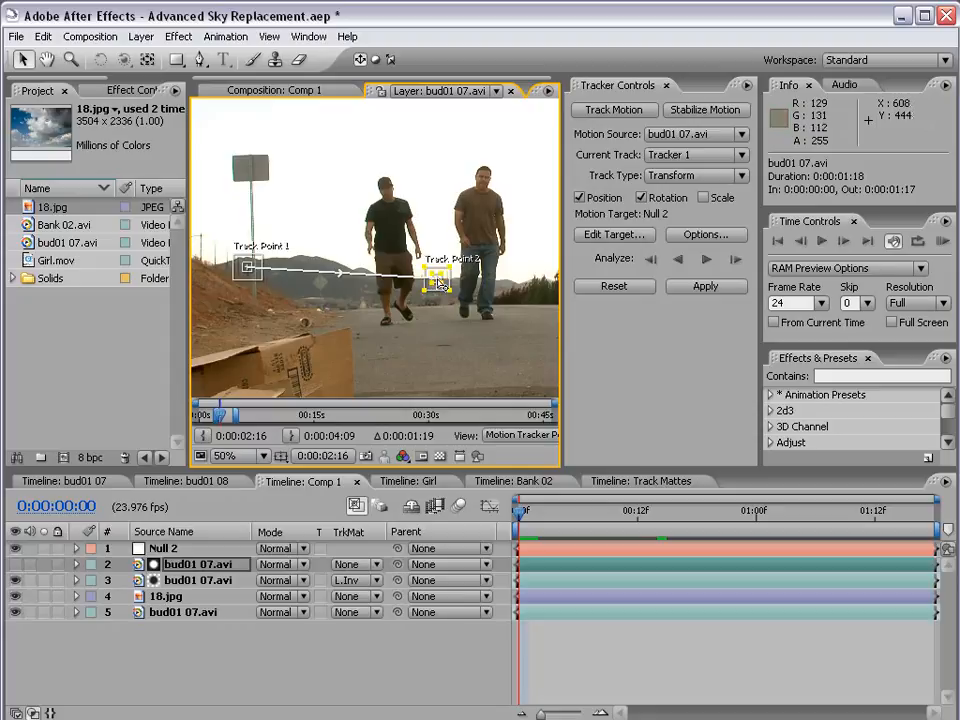
Step: Analyze the motion track forward through the clip and inspect the resulting paths of both track points
left_click(707, 260)
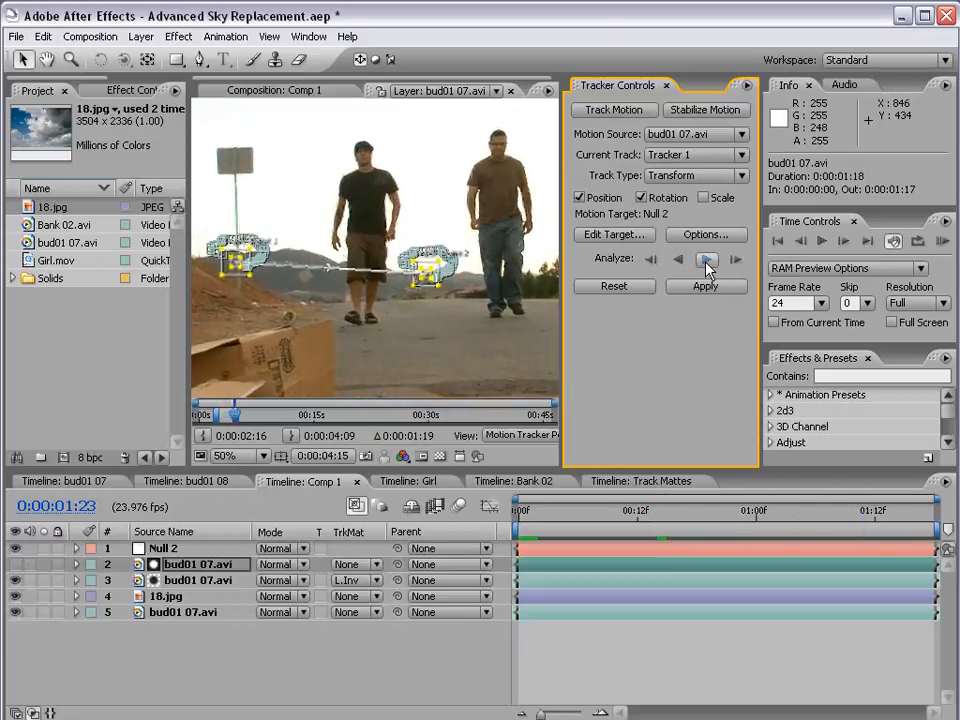
left_click(283, 291)
key("h")
scroll(283, 291, "up", 1)
left_click_drag(449, 325, 347, 276)
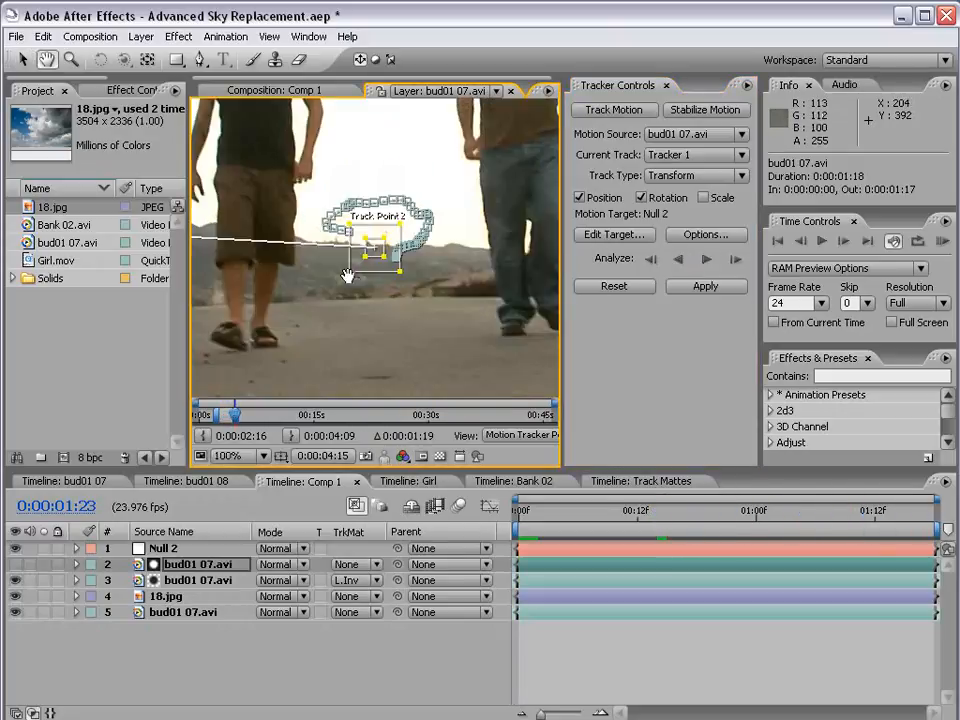
scroll(376, 266, "up", 1)
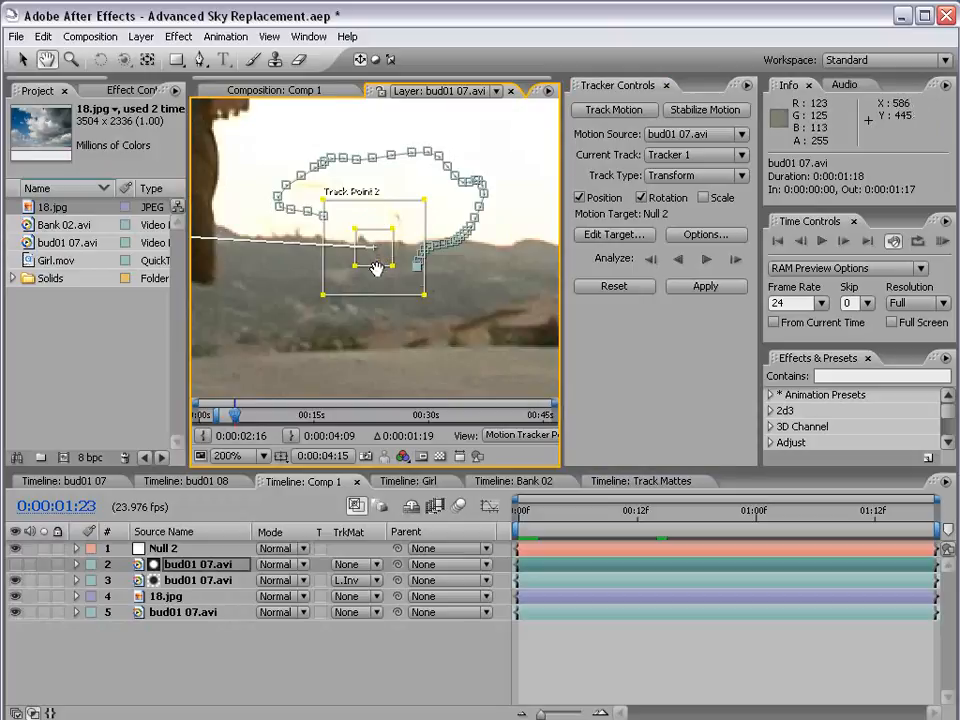
scroll(376, 269, "down", 2)
left_click_drag(297, 273, 418, 293)
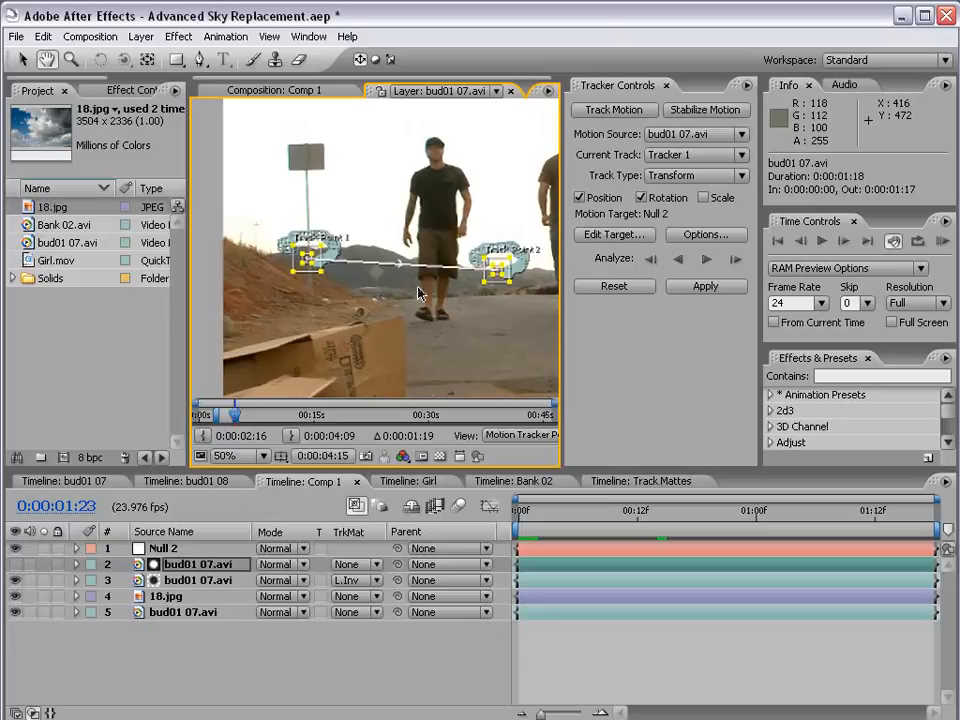
Step: Set the motion target to the Null 2 layer and apply the tracked position and rotation to it
left_click(600, 237)
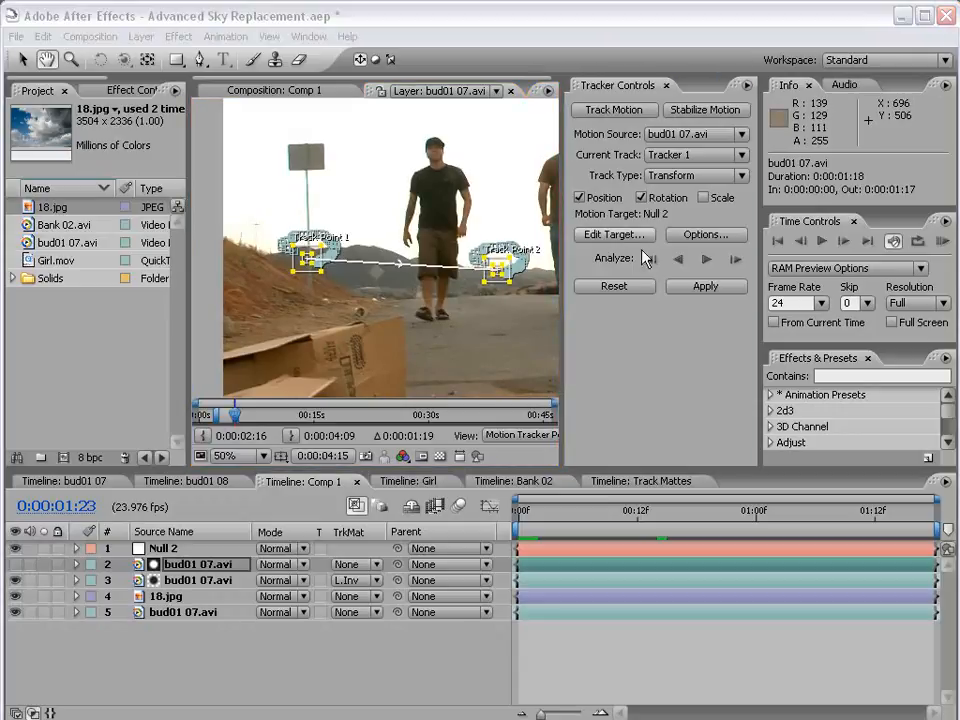
left_click(362, 409)
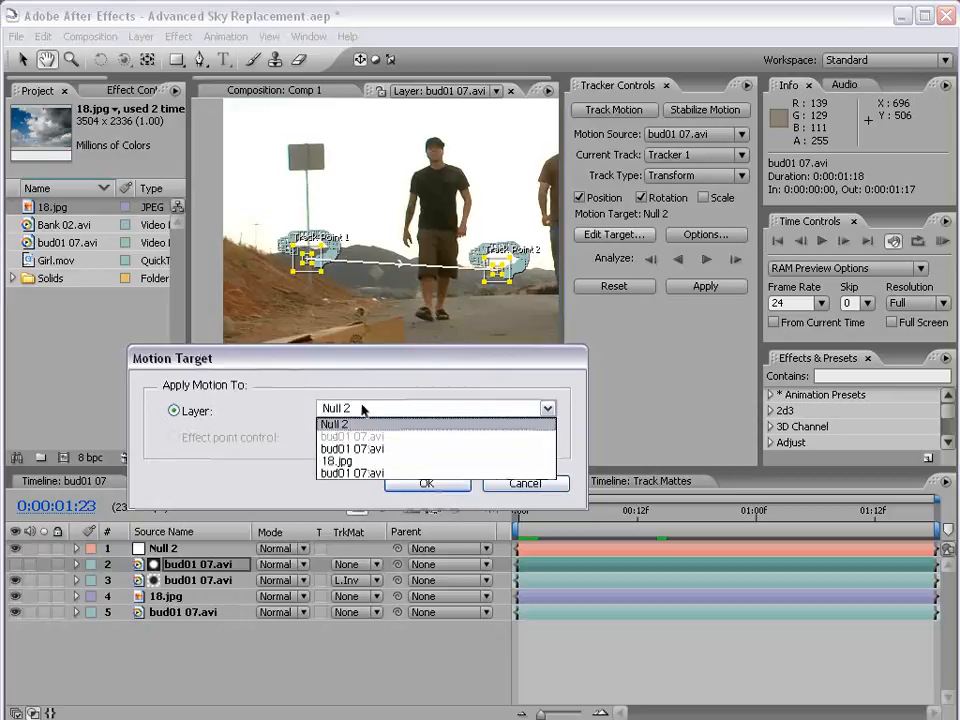
left_click(350, 425)
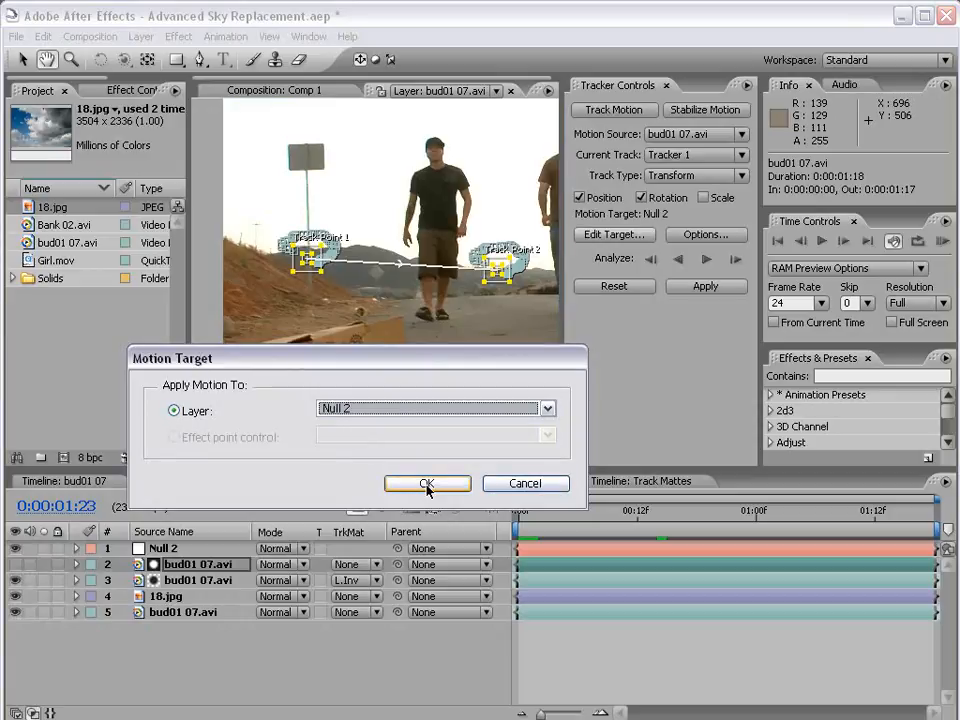
left_click(426, 486)
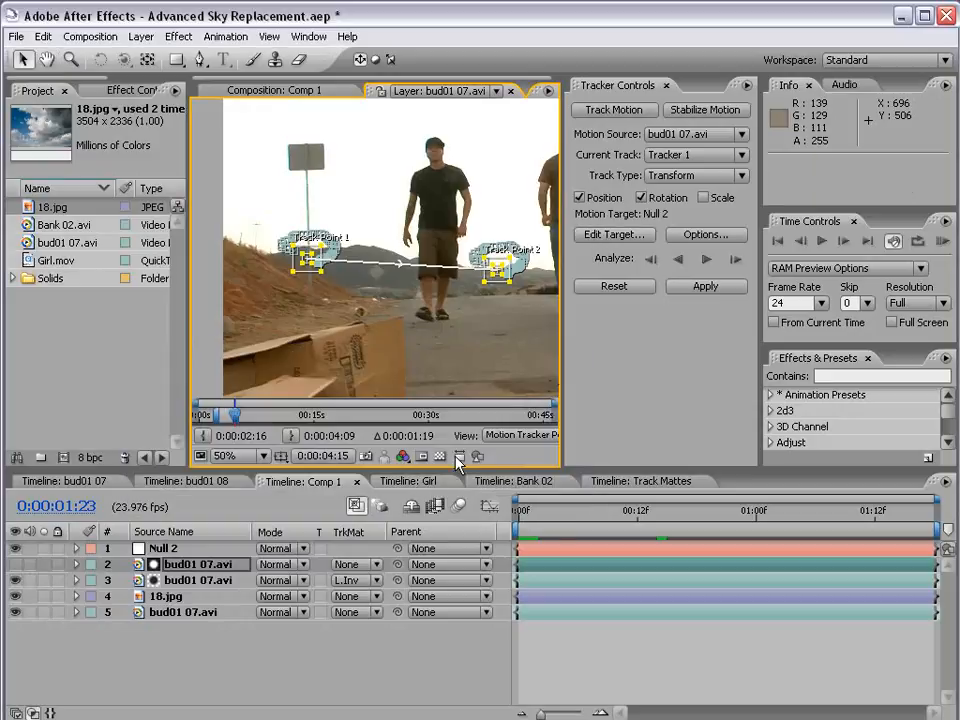
left_click(705, 287)
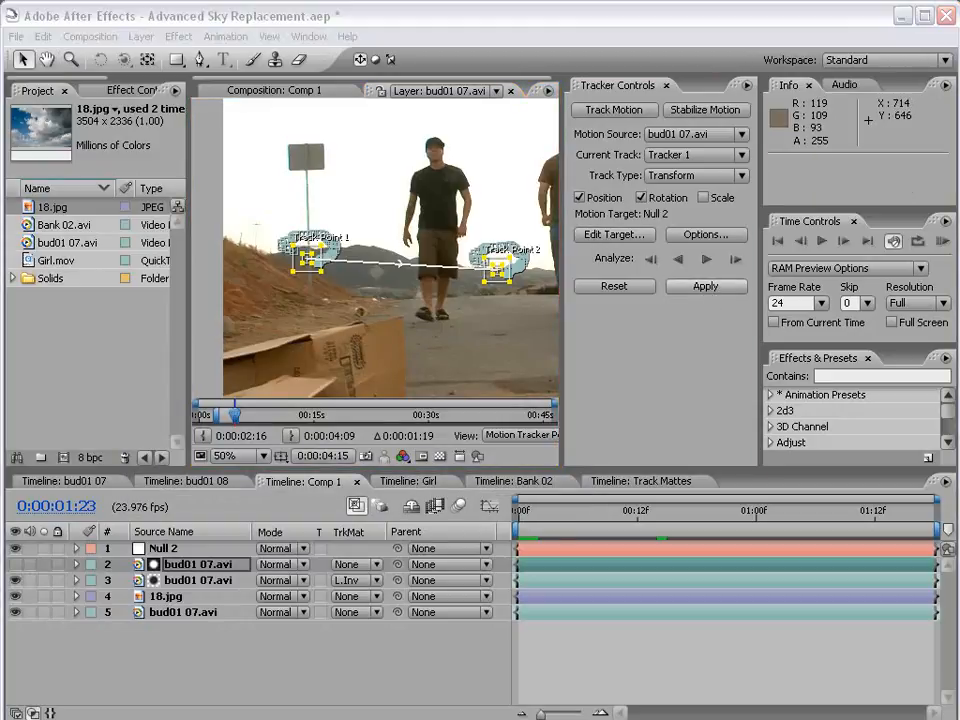
left_click(349, 415)
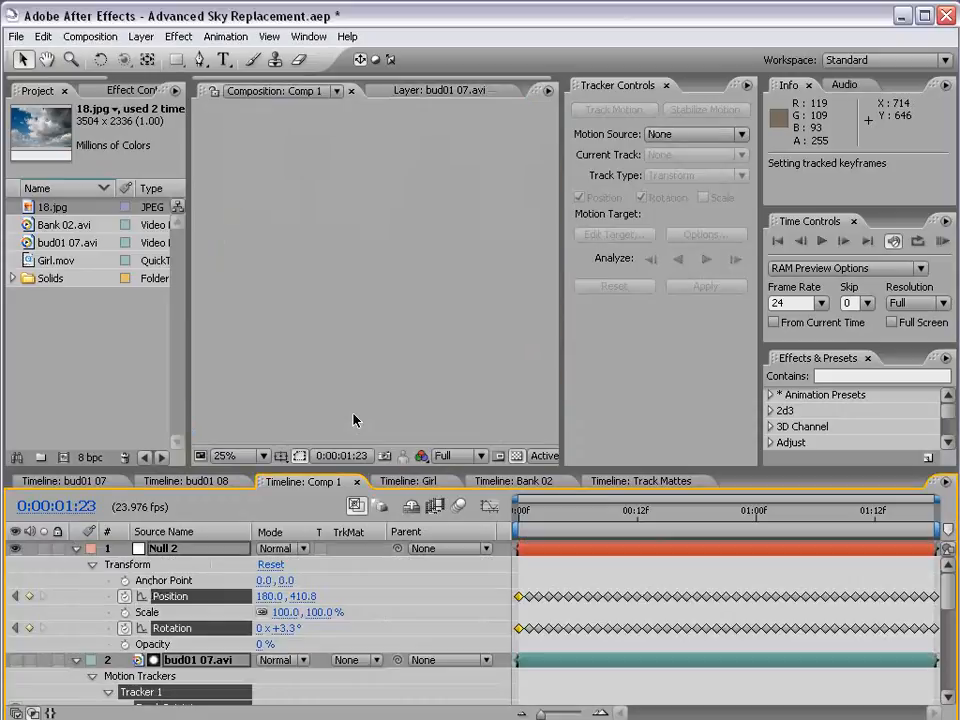
Step: Select Null 2 and scrub from the first frame to check that it follows the camera movement, ending back at 0:00:00:00
left_click(523, 573)
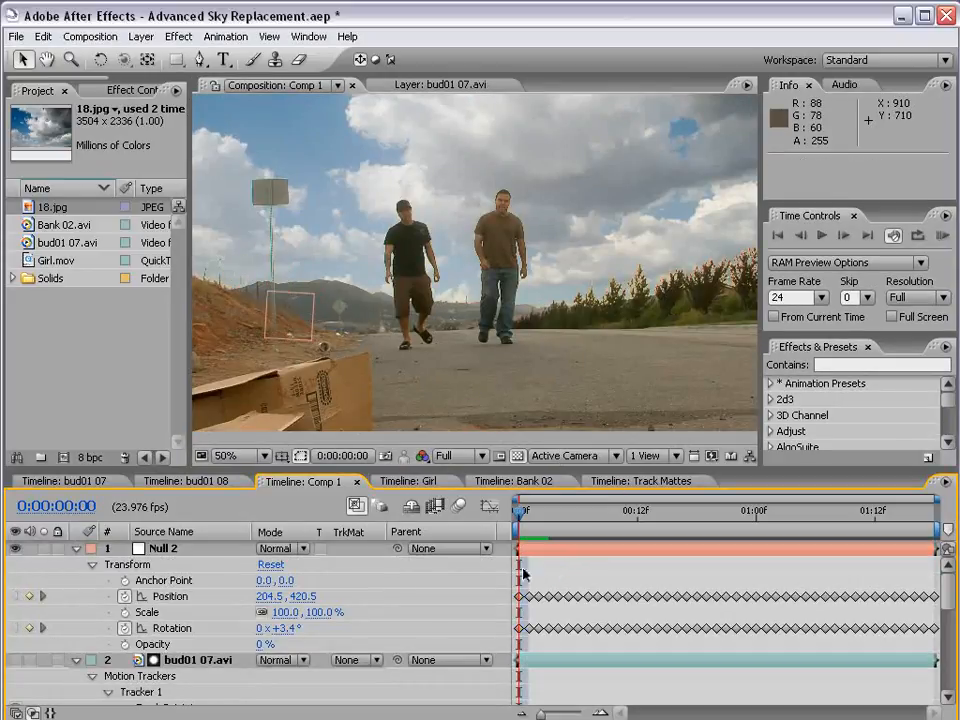
left_click(160, 548)
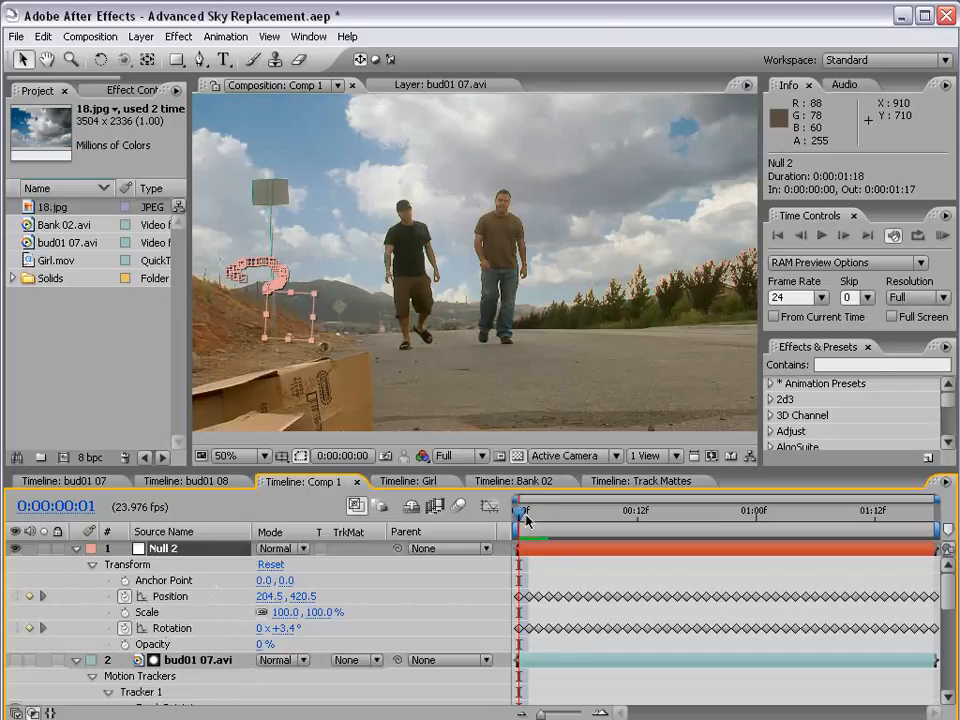
left_click_drag(526, 519, 480, 562)
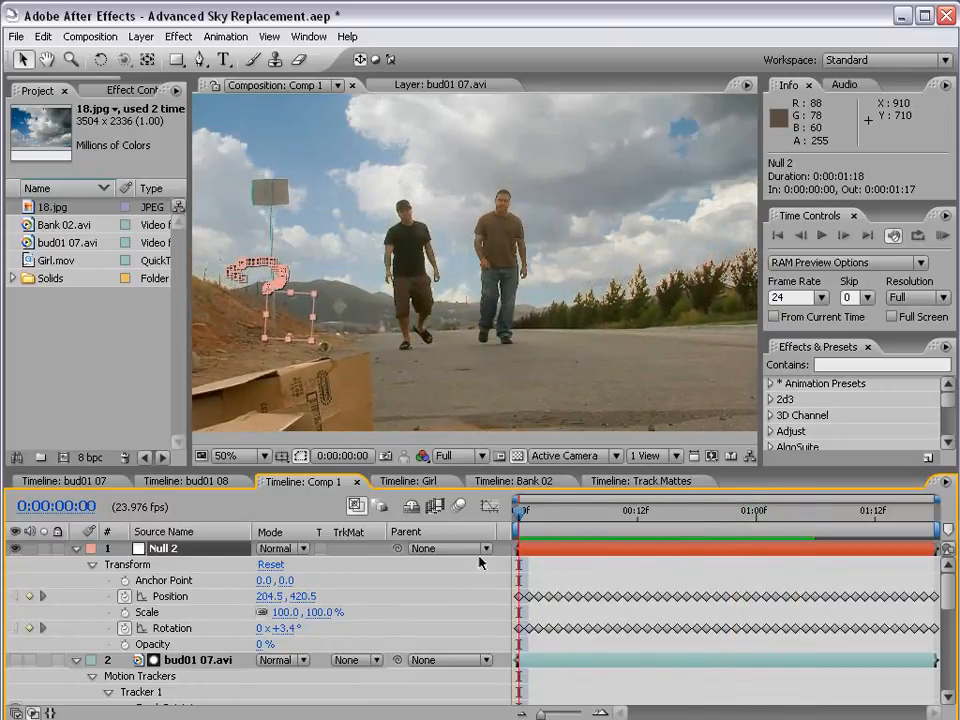
Step: Collapse the properties of the top bud01 07.avi and Null 2 layers, give the timeline more height, and deselect all layers
left_click(76, 660)
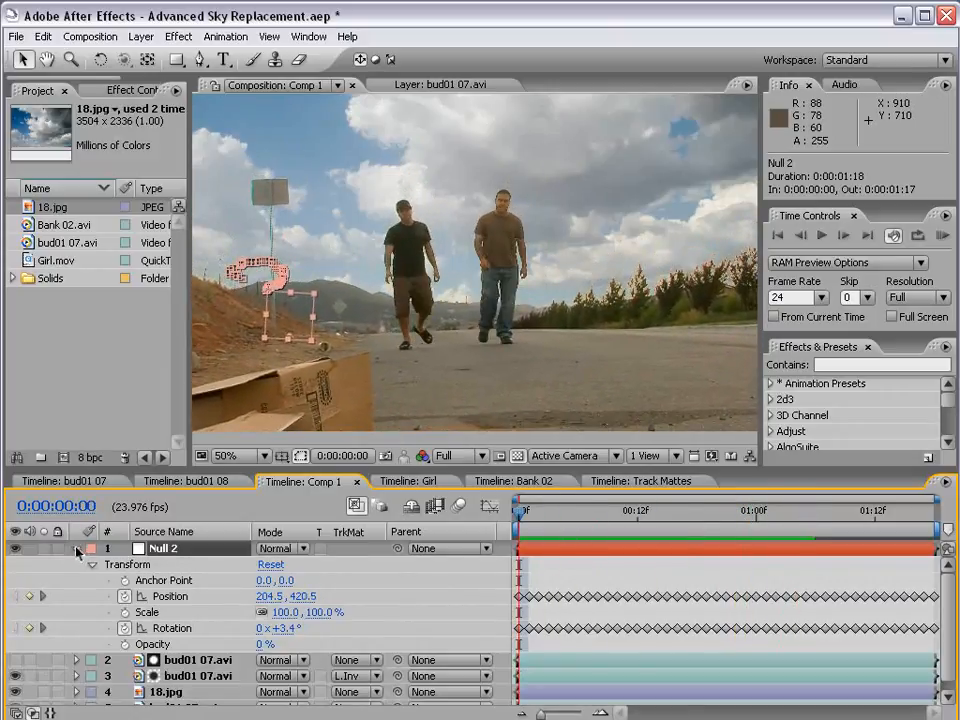
left_click(76, 548)
left_click_drag(195, 469, 195, 438)
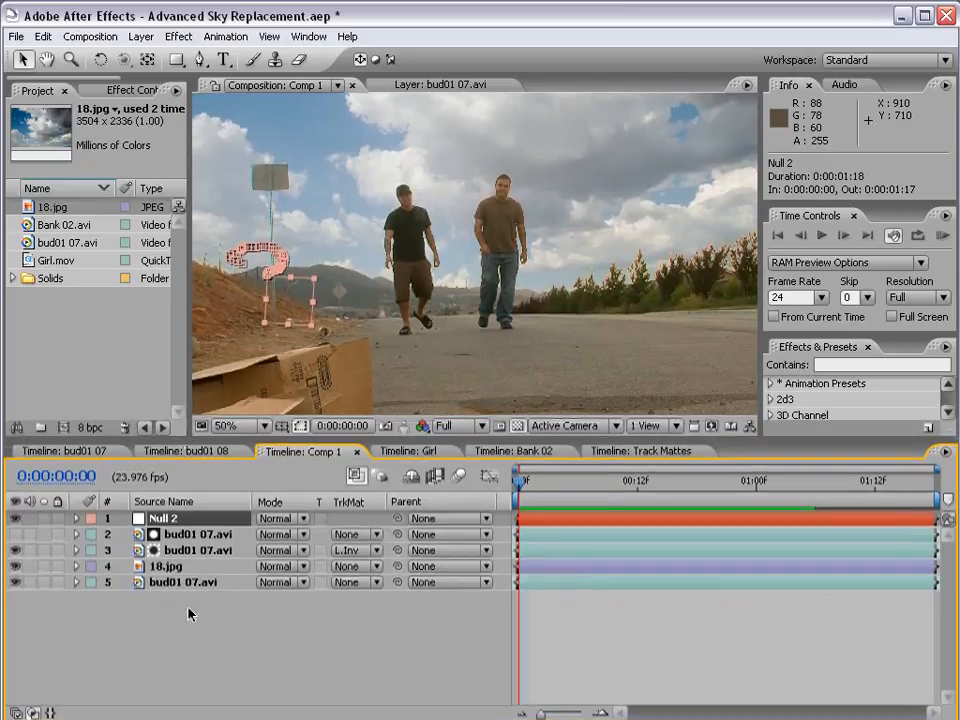
left_click(188, 613)
Step: Scale the 18.jpg sky up slightly and reposition it to about 676, 12 so it extends past both sides of the frame
key("comma")
left_click(166, 567)
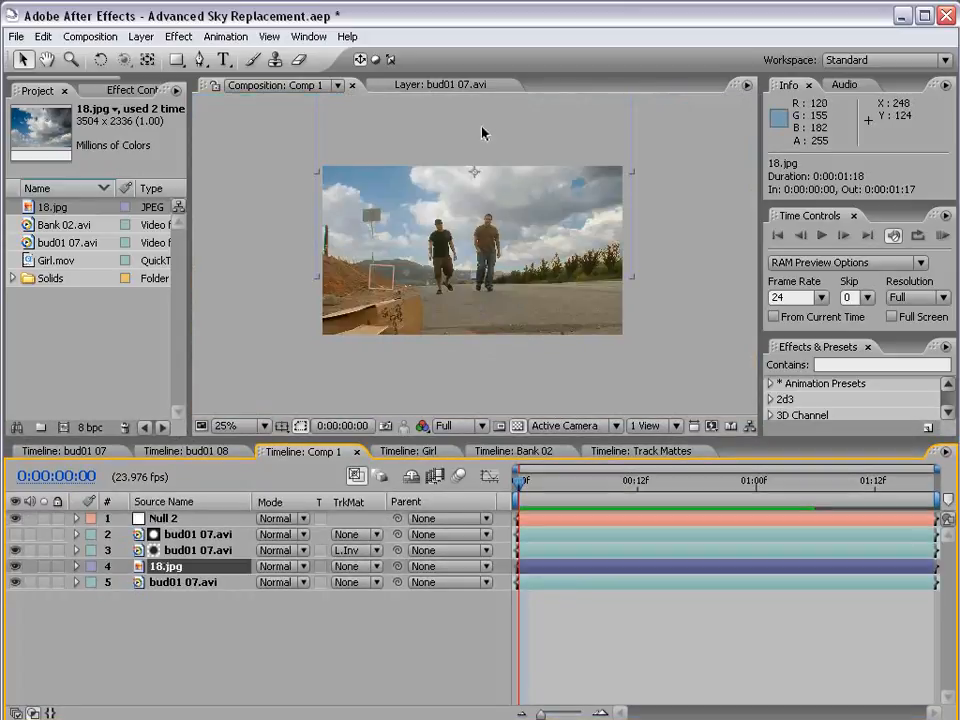
left_click_drag(482, 133, 545, 190)
left_click_drag(635, 277, 643, 286)
left_click_drag(572, 240, 577, 238)
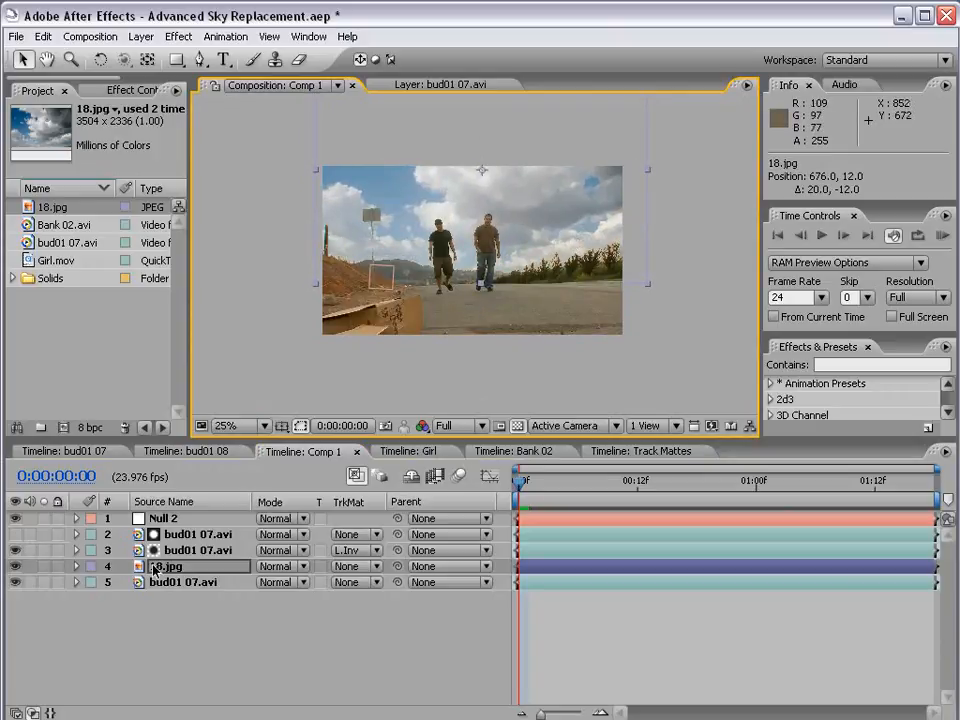
Step: Parent the 18.jpg sky layer to Null 2 and select the null
left_click(233, 568)
left_click_drag(399, 568, 175, 521)
left_click(176, 519)
Step: View the composite enlarged, deselect all layers and play a RAM preview to check that the sky follows the camera
scroll(526, 248, "up", 1)
key("grave")
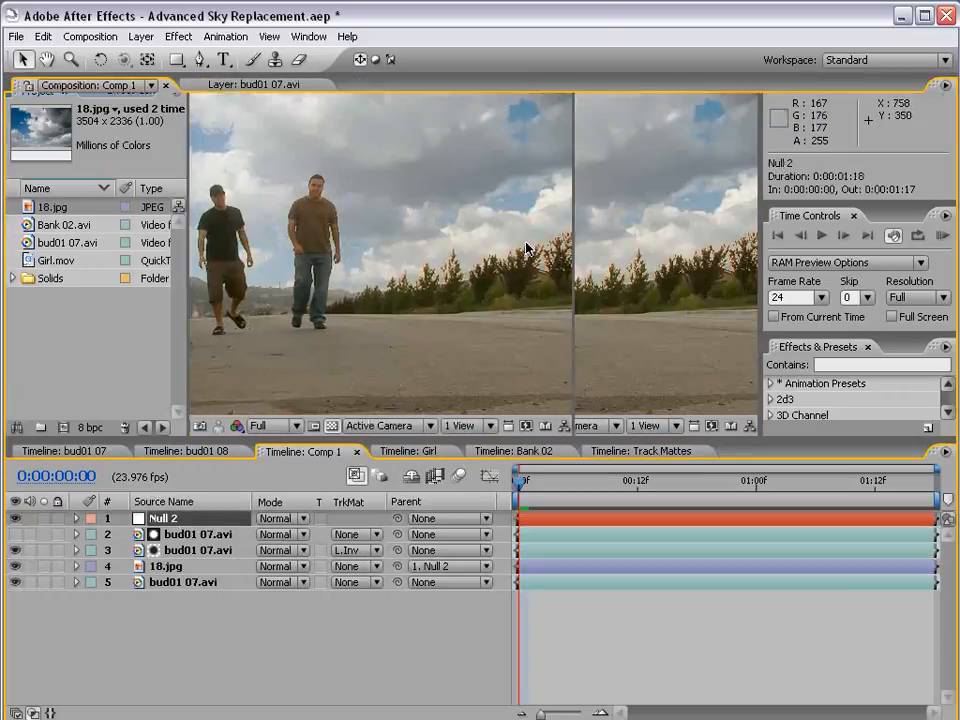
scroll(527, 251, "up", 1)
scroll(527, 251, "down", 1)
key("grave")
left_click_drag(509, 484, 531, 482)
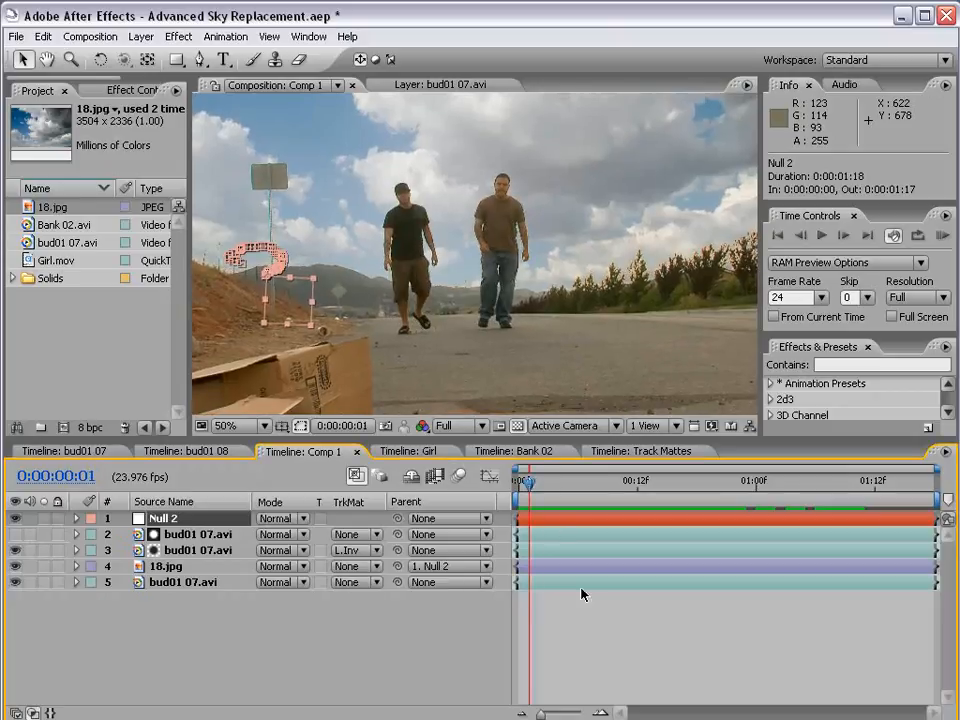
left_click(581, 591)
key("KP_0")
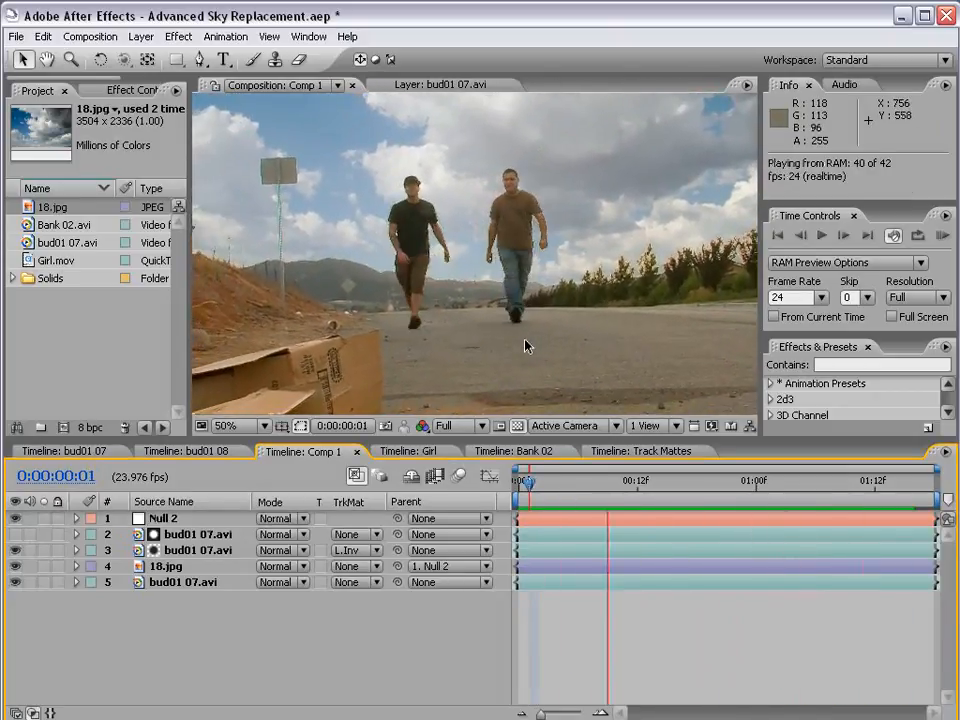
key("space")
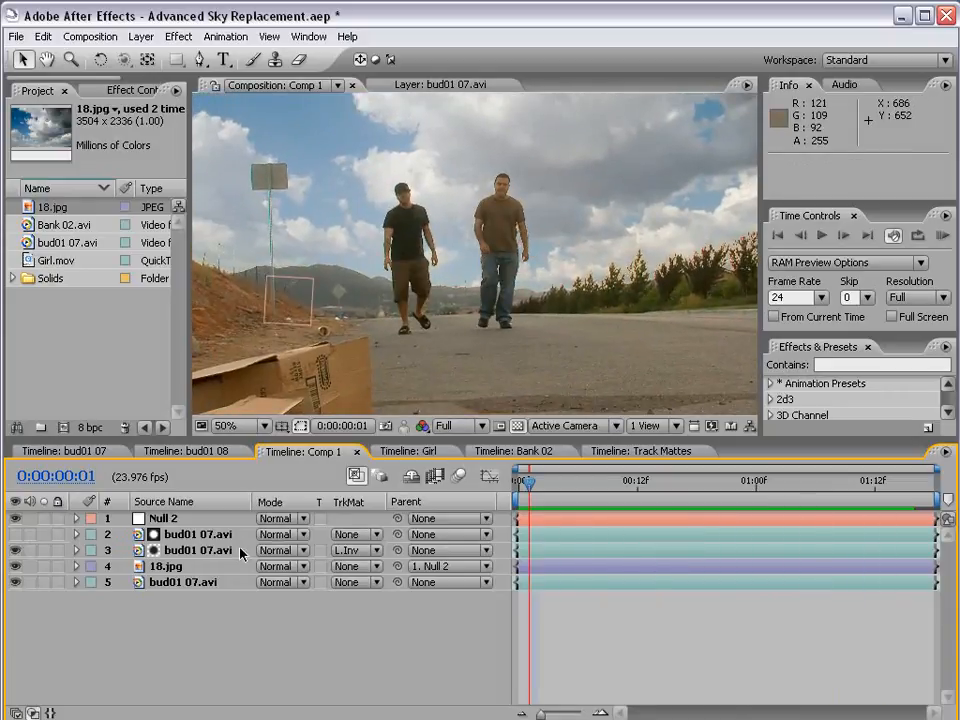
Step: At 0:00:00:18, scale the 18.jpg sky up slightly and reposition it to about 394.5, -433 so it covers the frame
left_click_drag(552, 484, 697, 484)
scroll(413, 248, "down", 1)
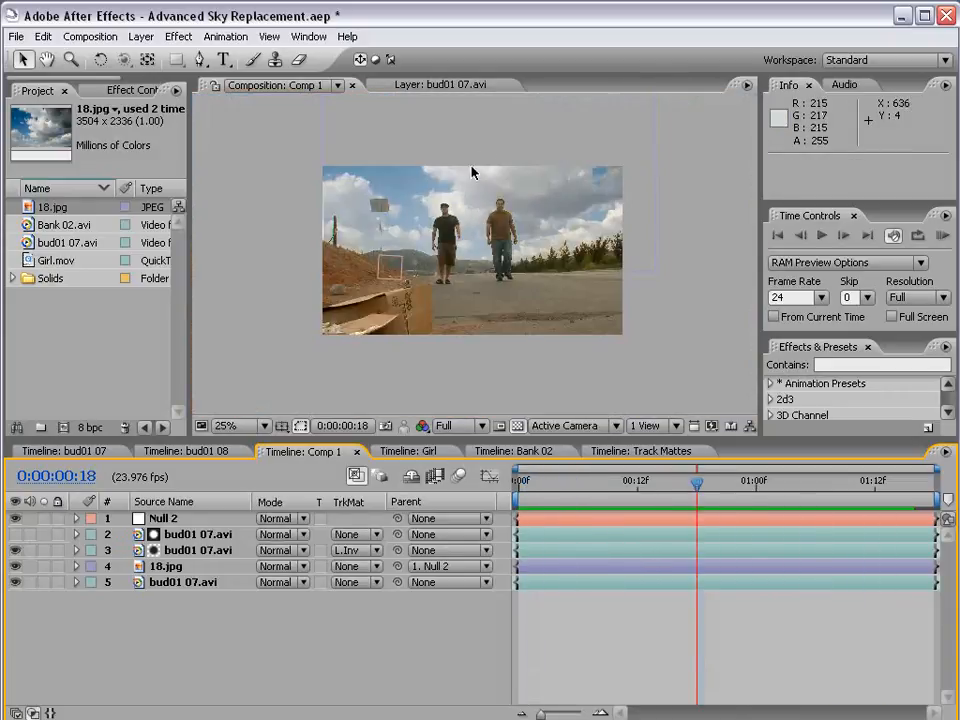
left_click_drag(485, 150, 477, 151)
left_click_drag(652, 273, 633, 258)
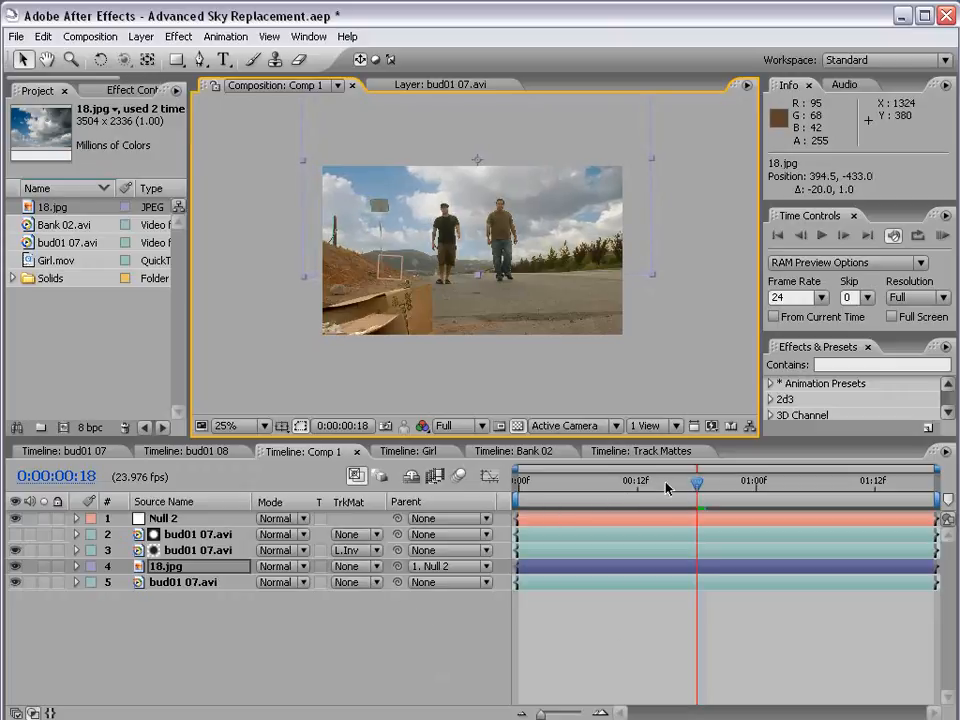
Step: Check Null 2's tracked position and rotation keyframes at 0:00:00:13, collapse its properties and scrub the timeline
left_click_drag(666, 488, 648, 488)
left_click(77, 518)
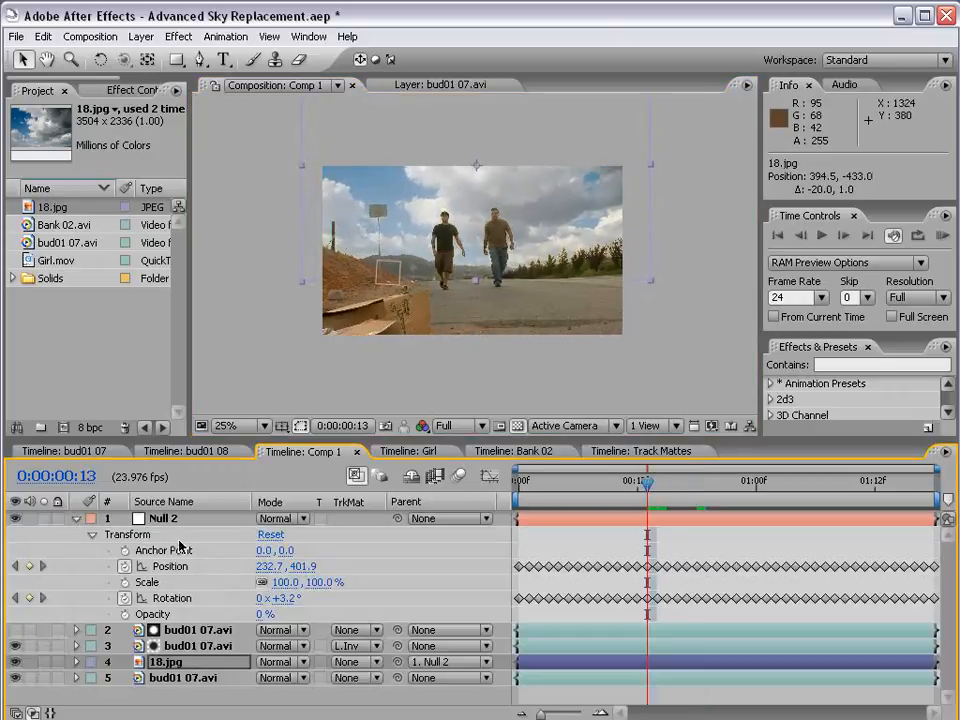
left_click(165, 519)
left_click(77, 518)
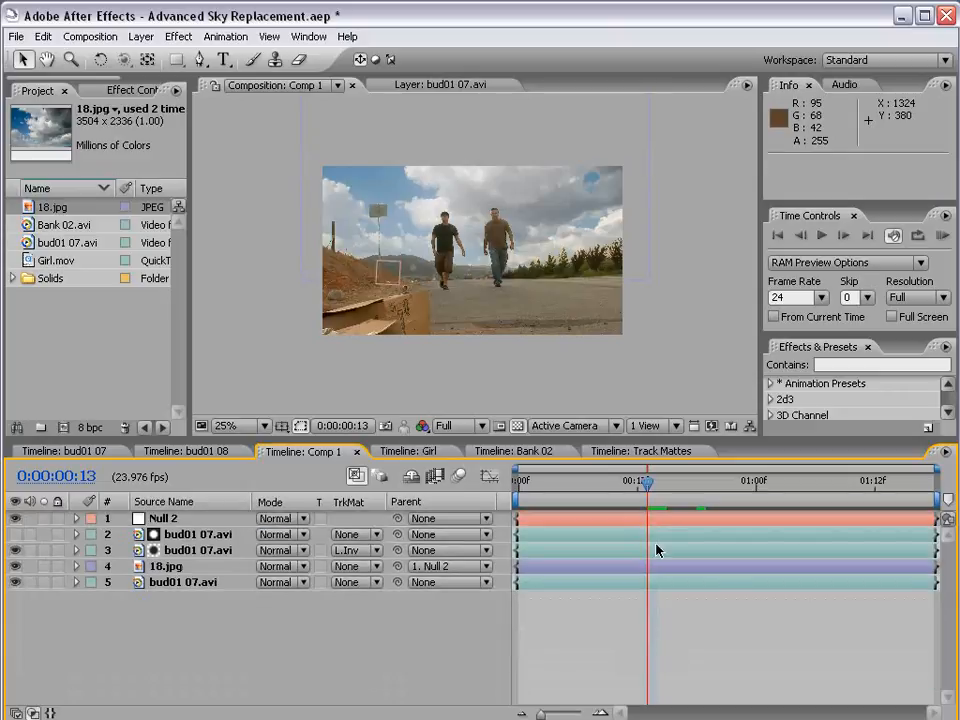
left_click_drag(643, 488, 697, 518)
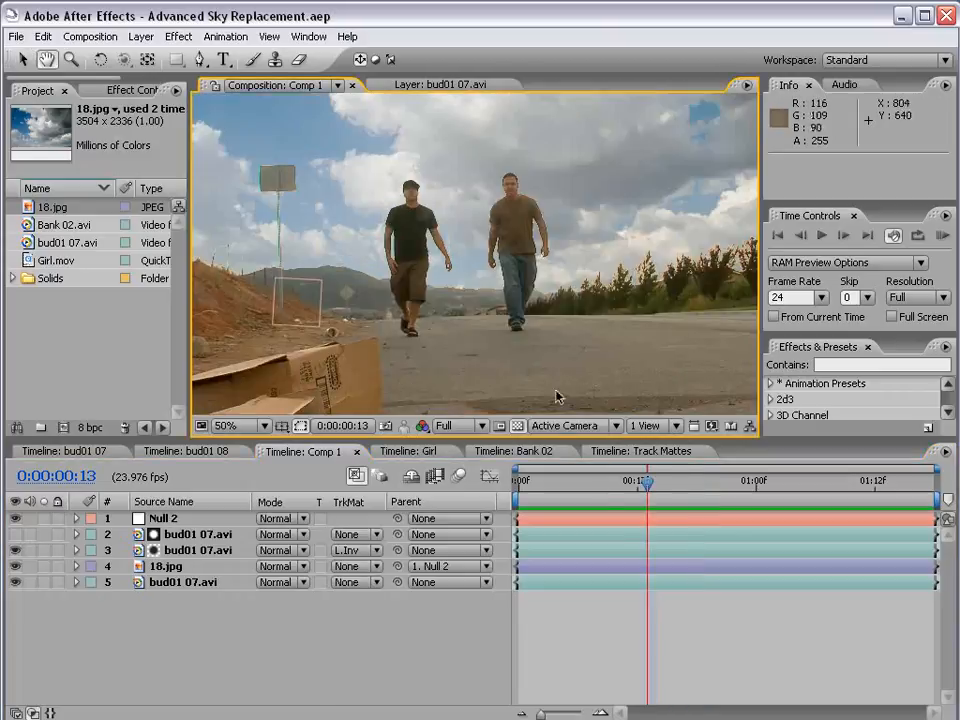
Step: Inspect the enlarged composite, and examine the matte edges around the men and trees at 0:00:01:14
key("grave")
scroll(445, 242, "up", 2)
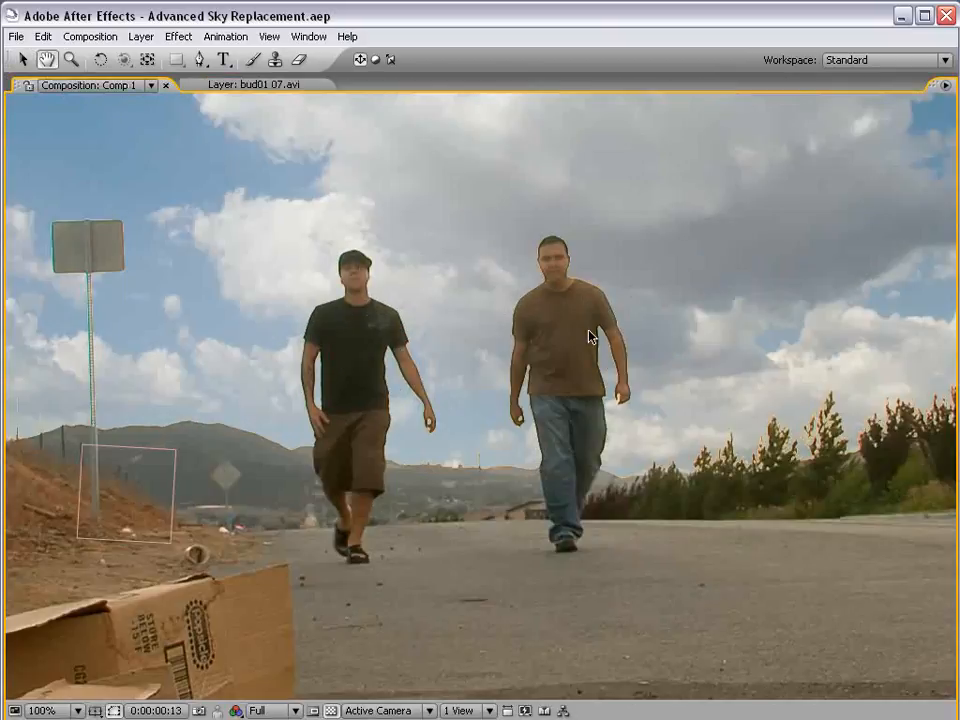
key("grave")
scroll(568, 380, "down", 1)
left_click_drag(694, 488, 885, 510)
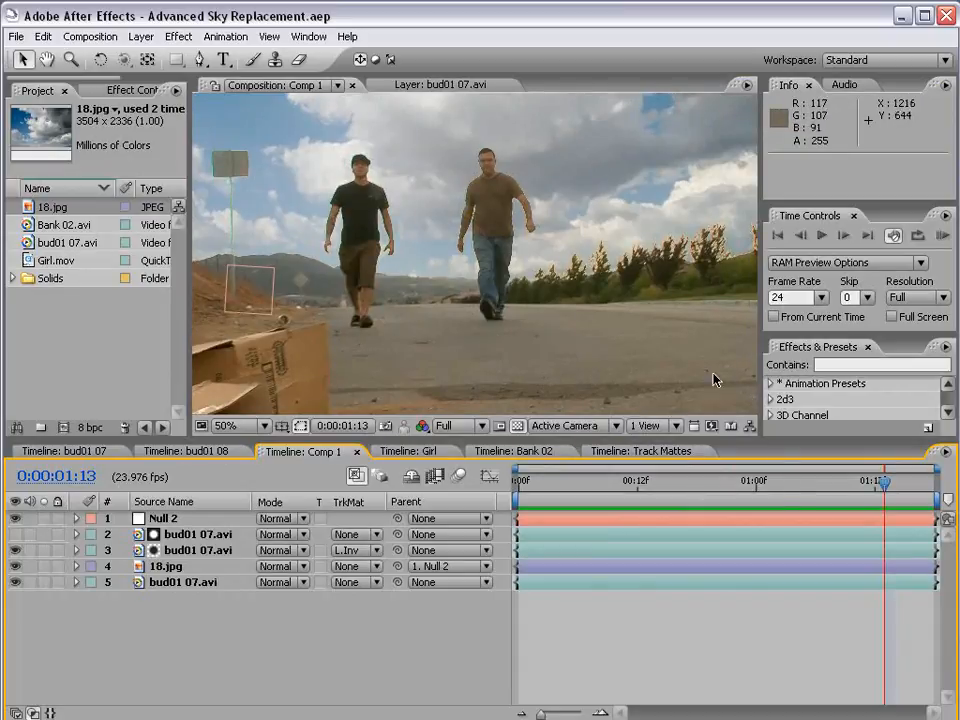
left_click_drag(832, 488, 895, 487)
scroll(557, 310, "down", 1)
scroll(600, 300, "up", 2)
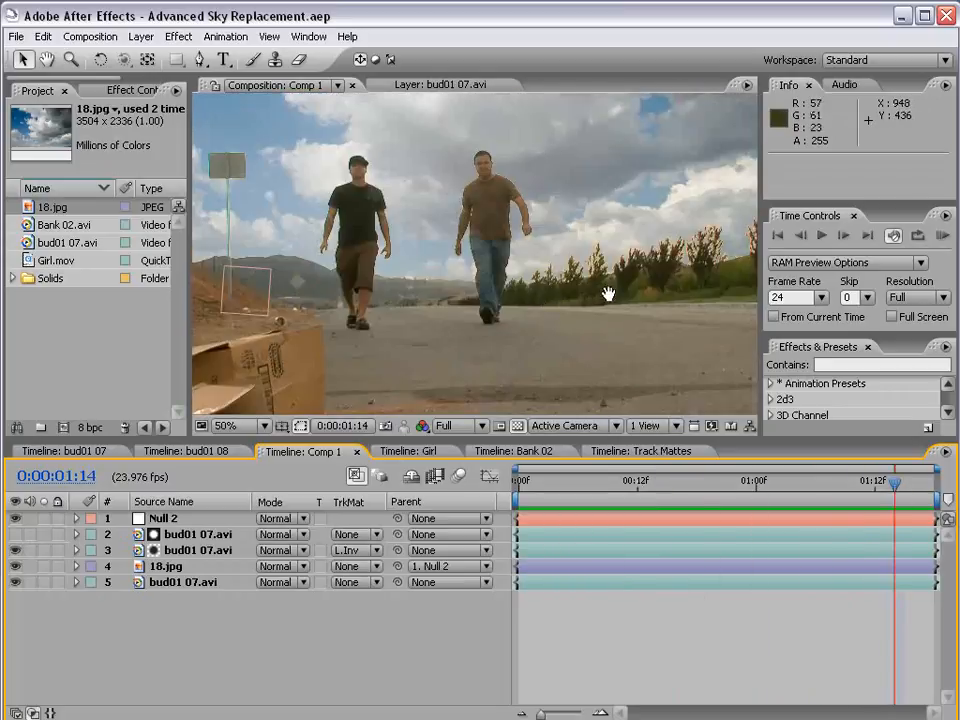
left_click_drag(531, 296, 426, 305)
scroll(712, 258, "down", 1)
left_click_drag(409, 233, 462, 226)
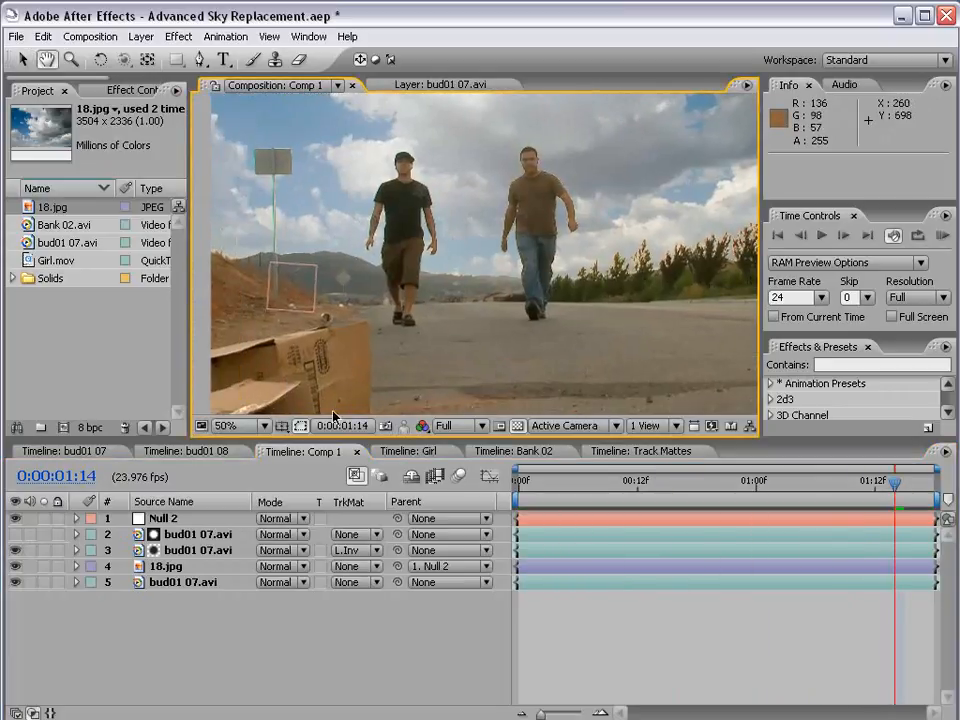
Step: Pre-compose the two masked bud01 07.avi layers into a new composition named Comp, moving all attributes into it
left_click(181, 551)
left_click(181, 536)
left_click(181, 551)
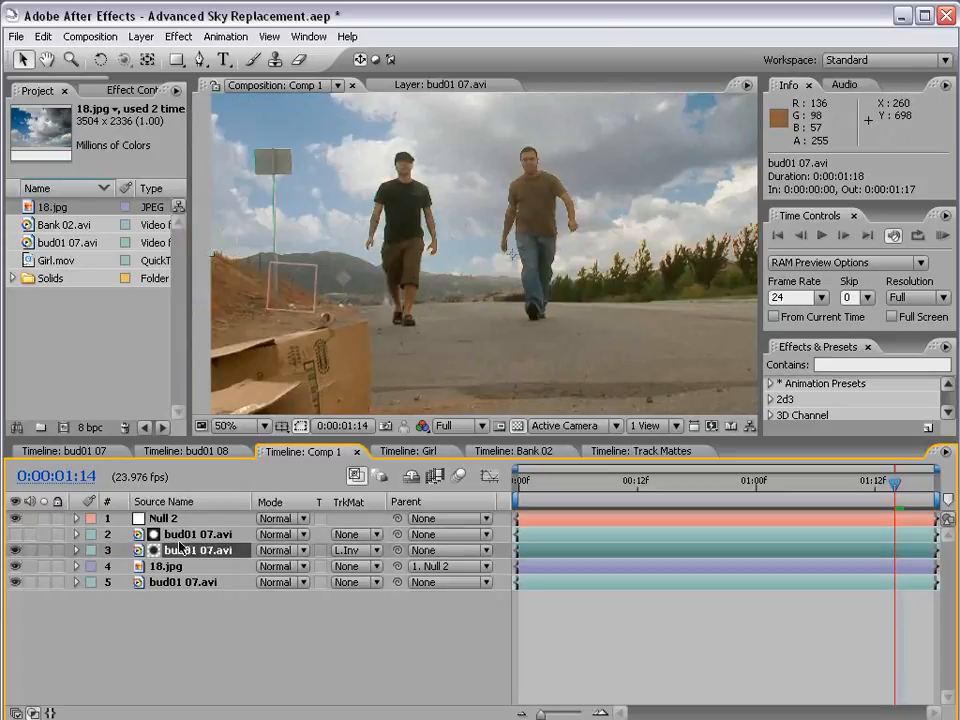
left_click(181, 536)
left_click(181, 551)
left_click(186, 536, "shift")
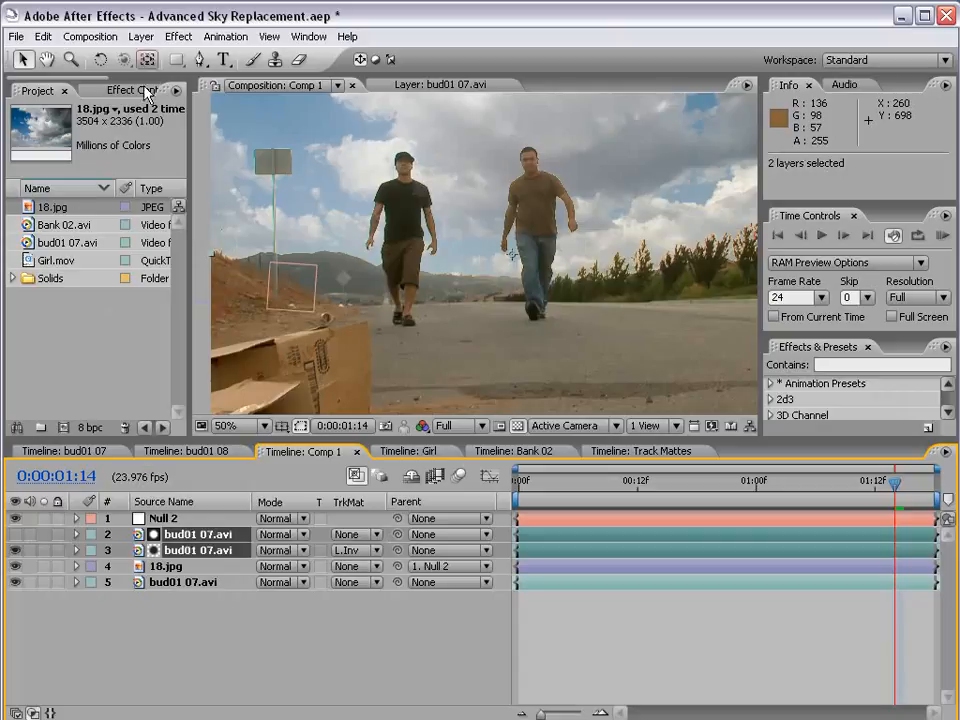
left_click(140, 40)
left_click(170, 523)
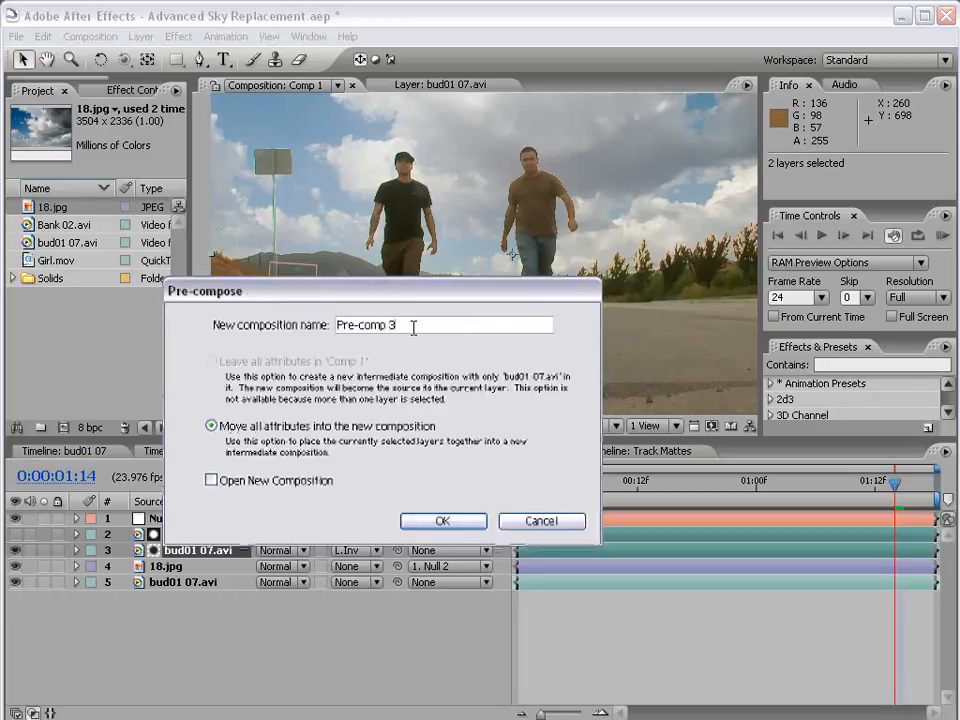
type("Comp")
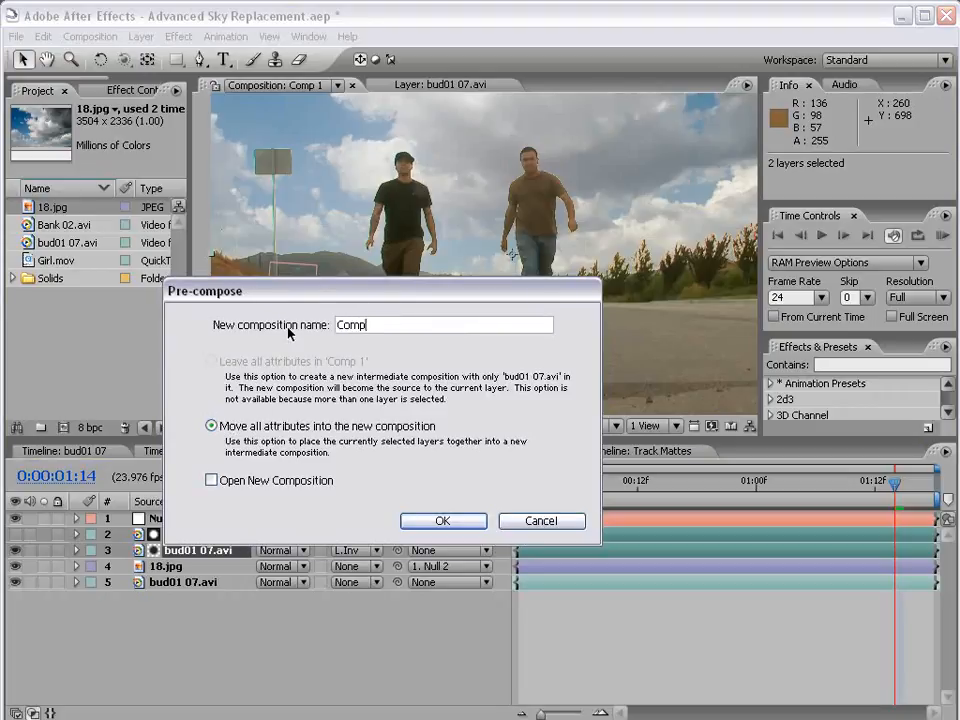
left_click(424, 527)
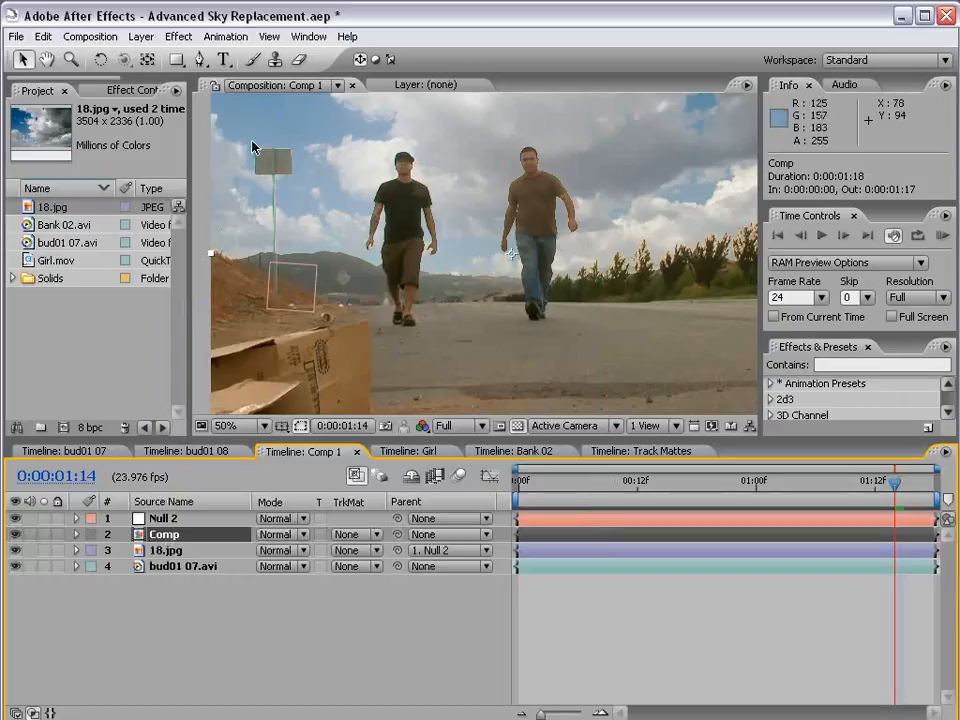
Step: Apply the Matte Choker effect to the Comp layer
left_click(180, 37)
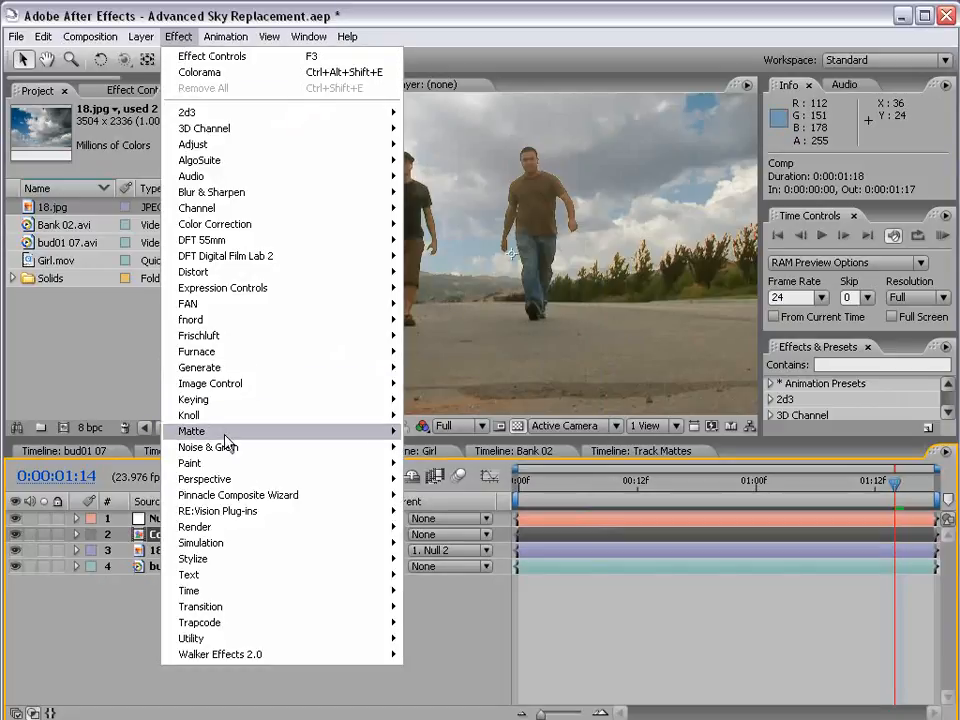
mouse_move(224, 434)
left_click(446, 431)
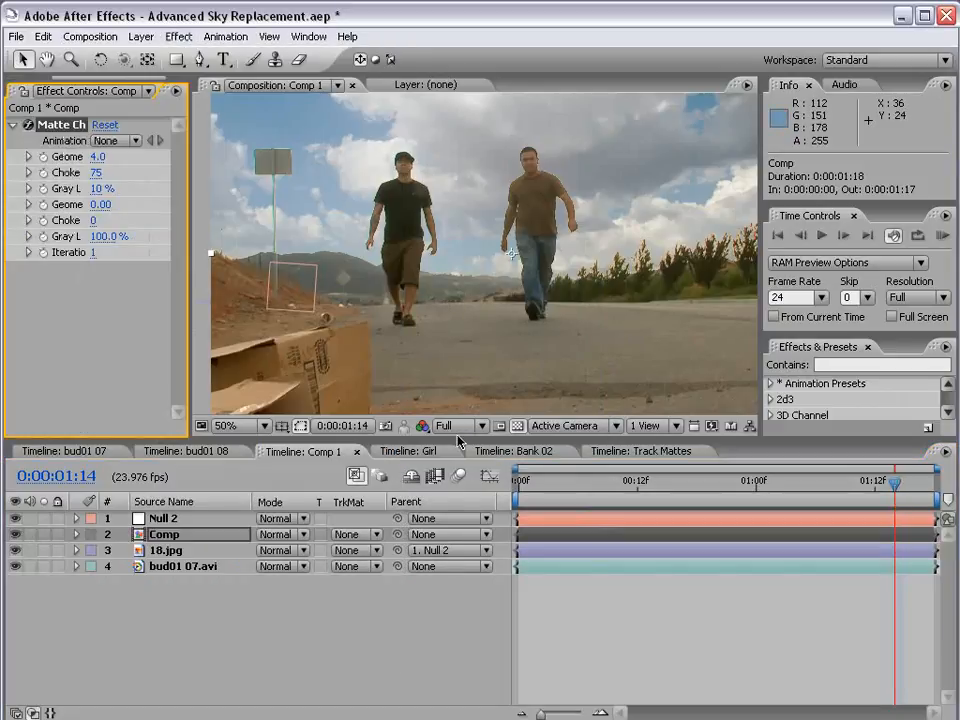
Step: Examine the choked matte edges around the treeline and legs up close, and widen the effect controls to read the full property names
key("h")
left_click_drag(655, 305, 497, 300)
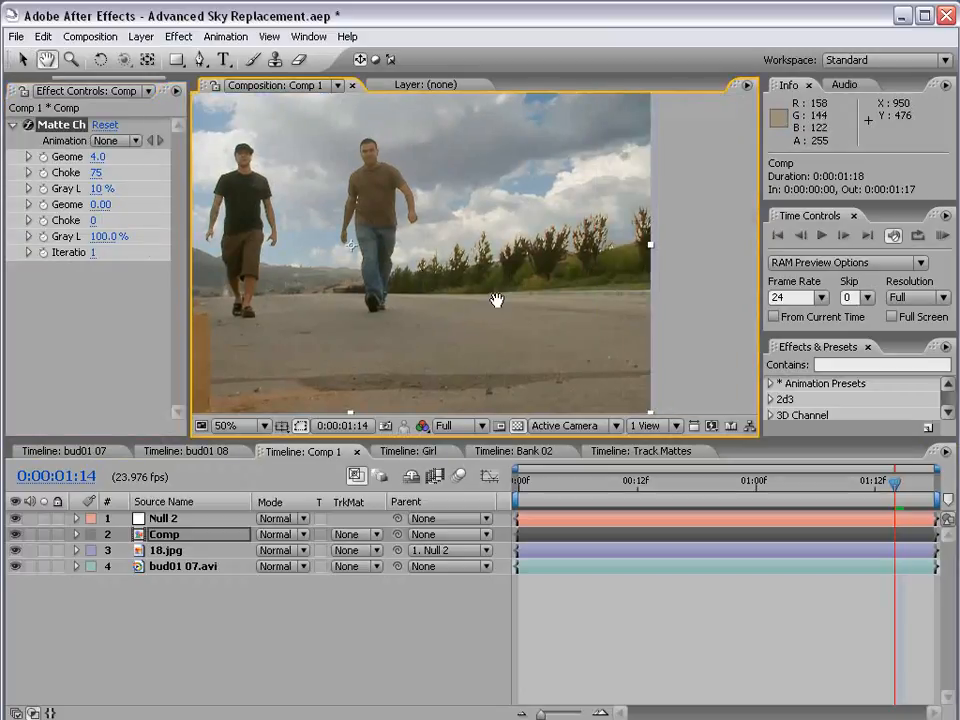
scroll(520, 305, "up", 2)
scroll(476, 311, "down", 2)
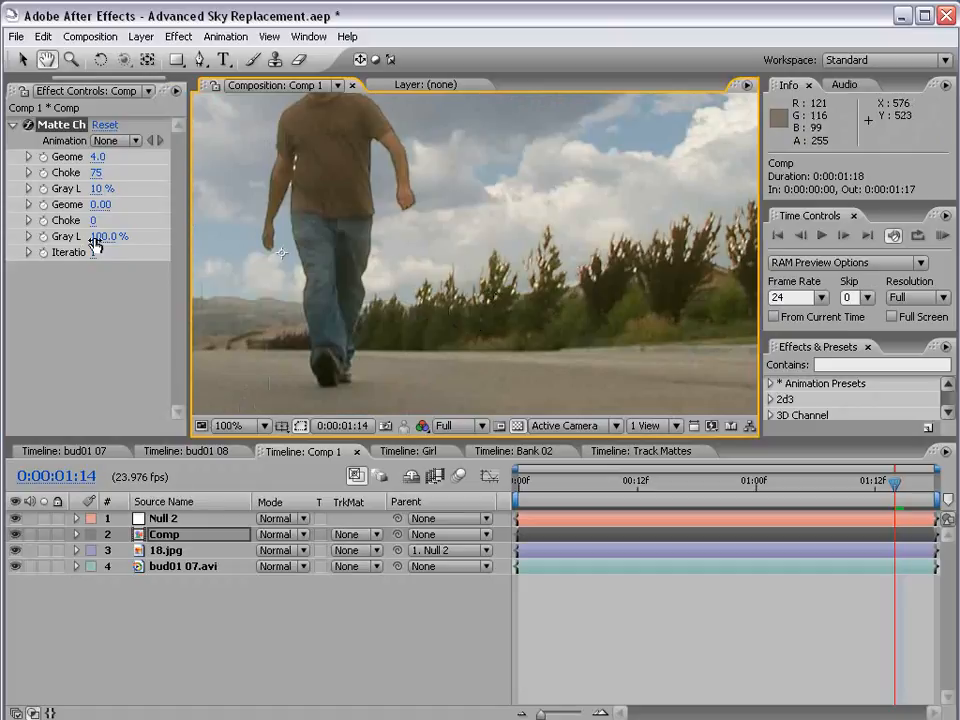
left_click_drag(188, 230, 285, 230)
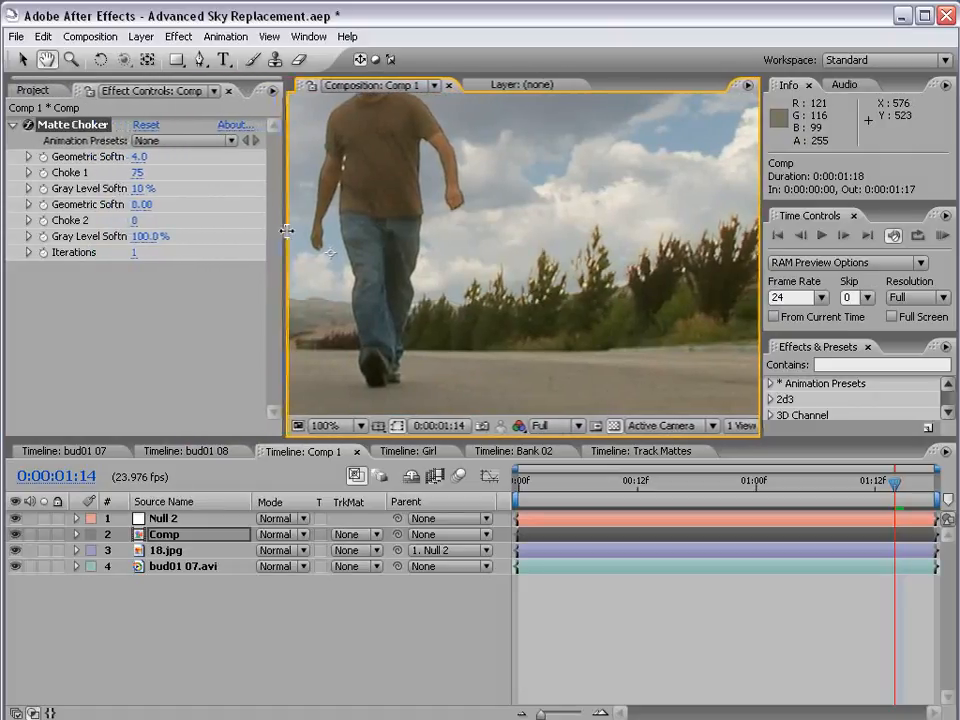
scroll(456, 299, "up", 1)
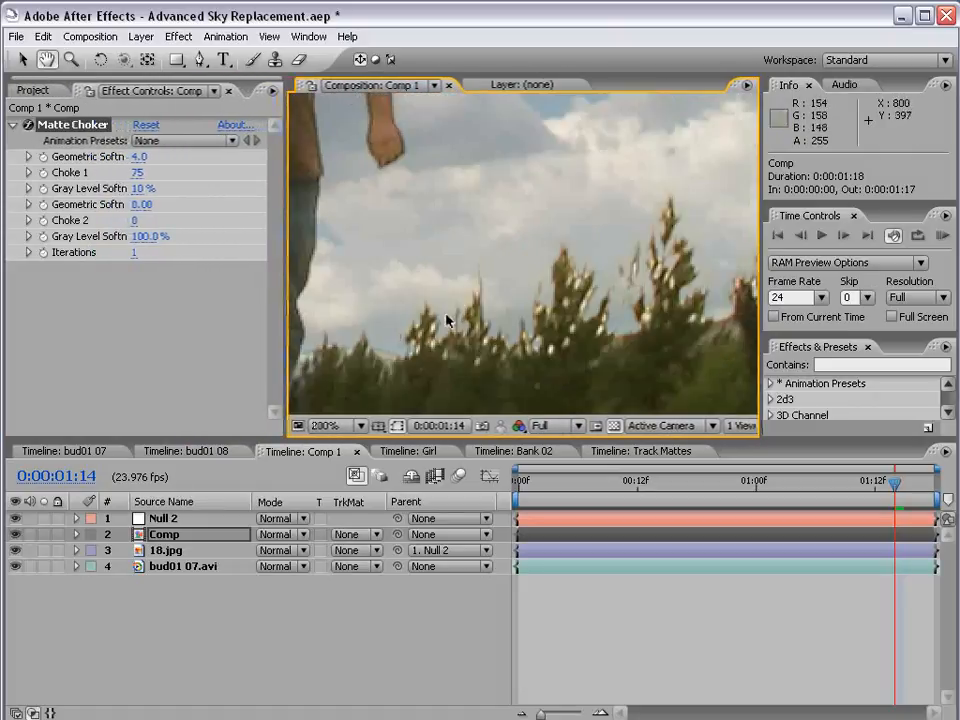
left_click_drag(369, 346, 562, 300)
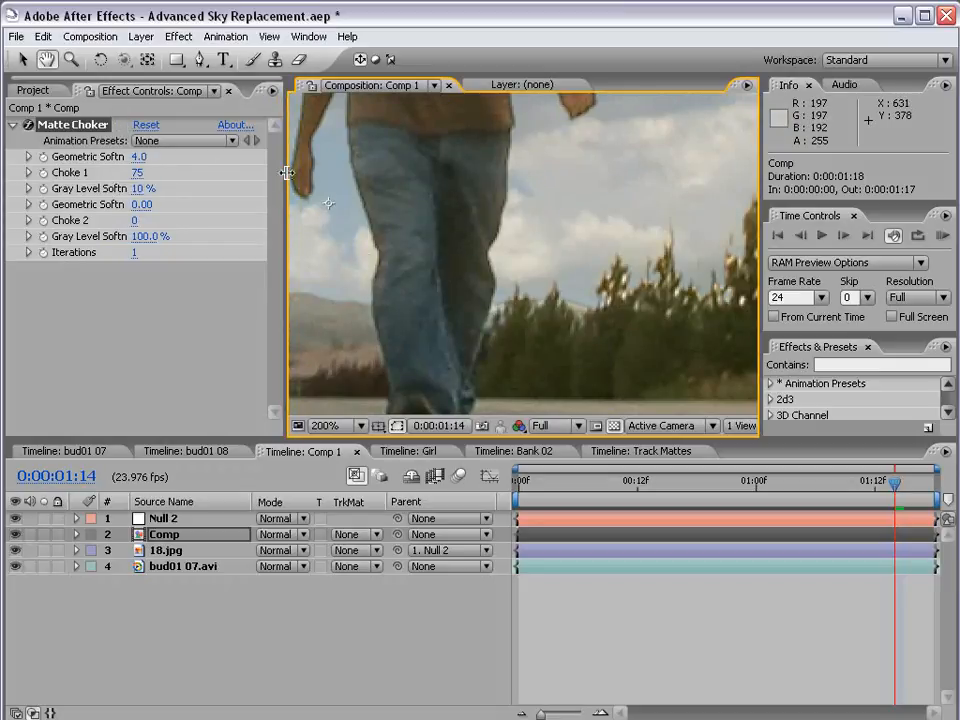
left_click_drag(287, 173, 326, 170)
Step: Set the Matte Choker's first Geometric Softness to 0
left_click(158, 151)
type("0")
key("Return")
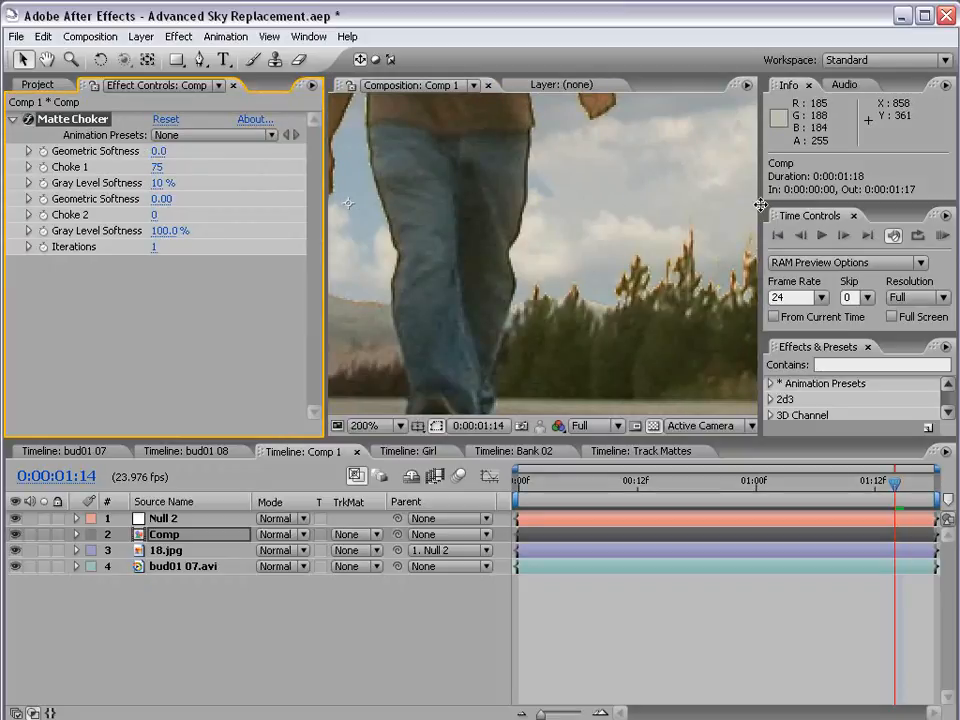
Step: Set the Matte Choker's first Geometric Softness to 1.8 and Choke 1 to 111 while watching the tree edges
key("space")
left_click_drag(690, 266, 557, 279)
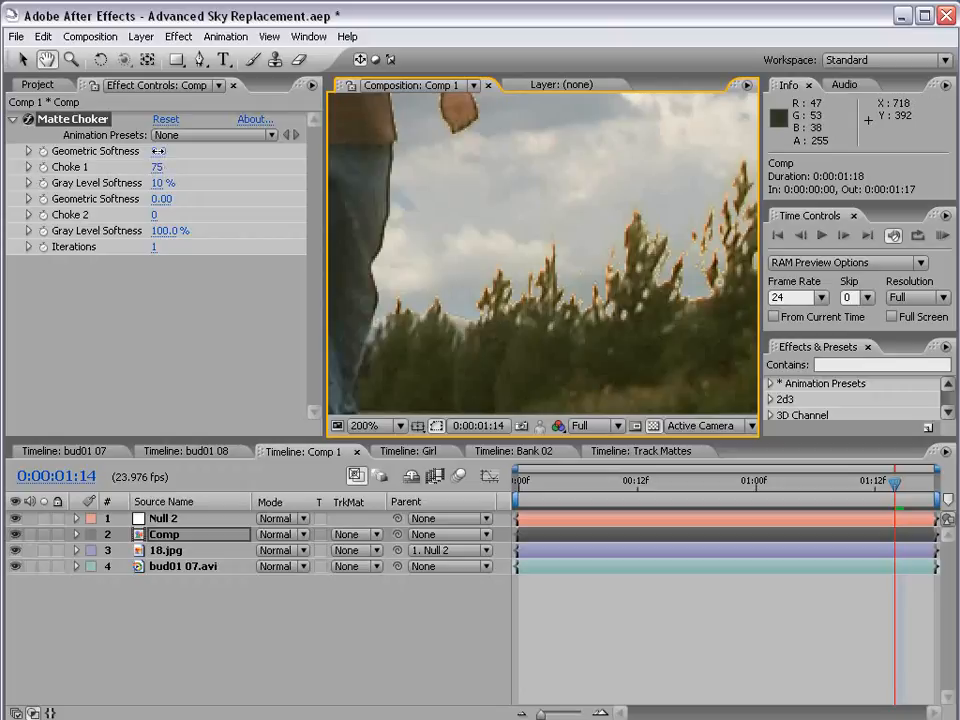
left_click_drag(159, 150, 161, 150)
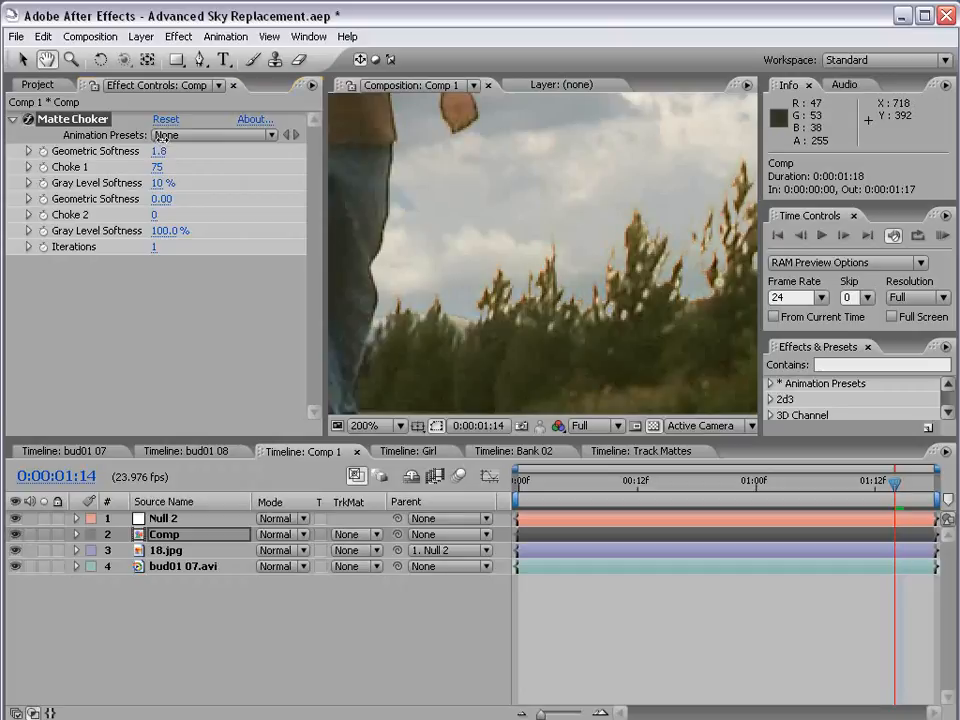
left_click_drag(161, 136, 224, 164)
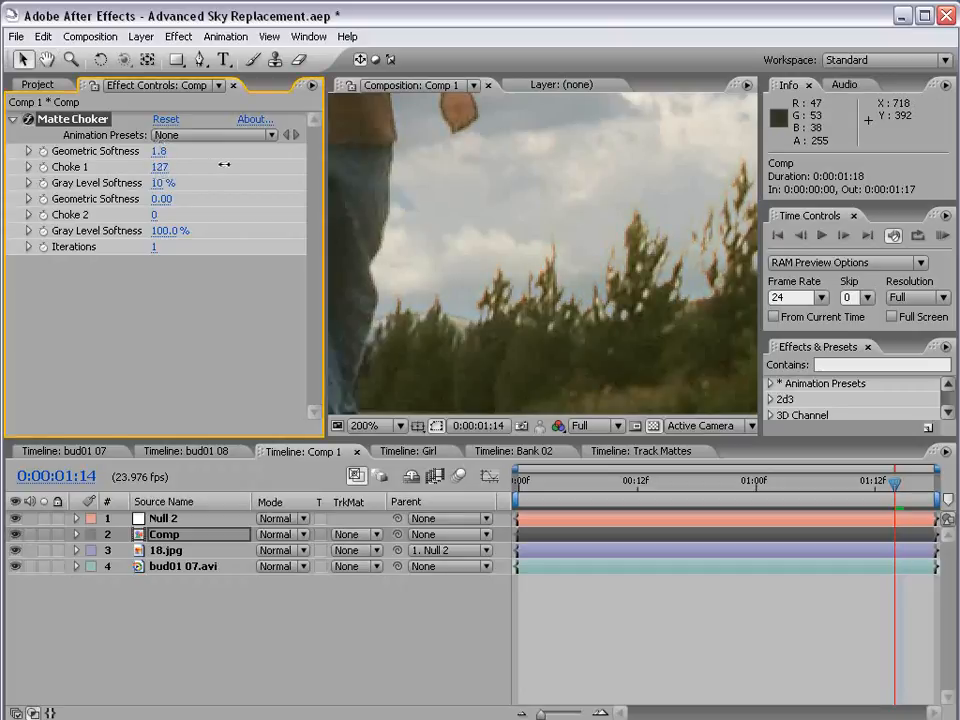
mouse_move(287, 164)
left_mouse_down()
mouse_move(150, 166)
mouse_move(295, 165)
left_mouse_up()
Step: Examine the refined matte edges along the hills, around the man in black, and at the other man's head and shoulders
key("space")
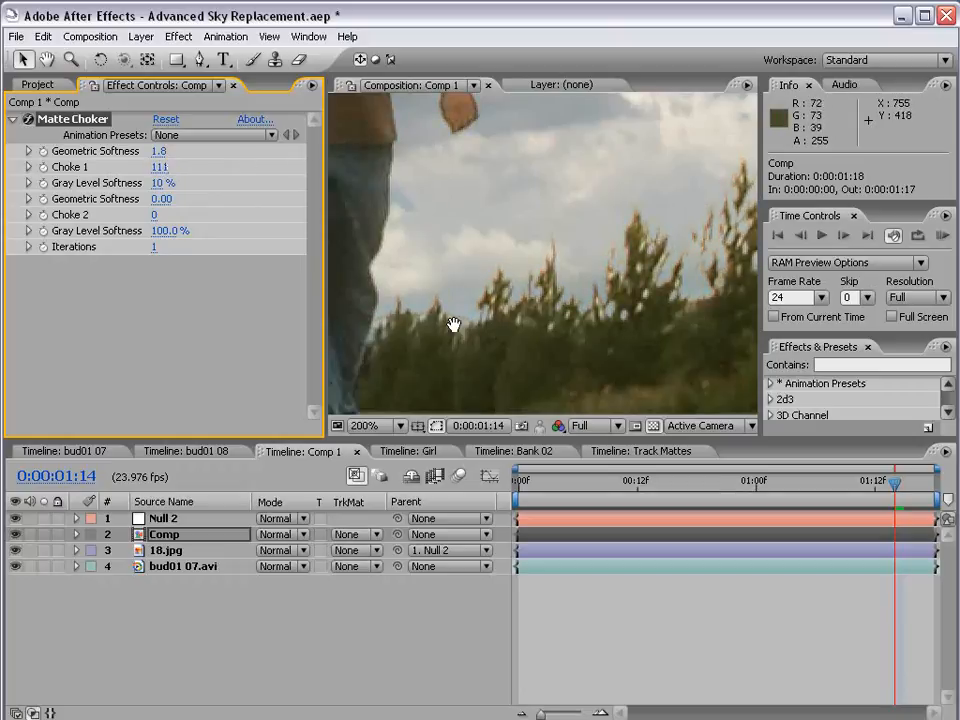
left_click_drag(452, 326, 782, 330)
left_click_drag(529, 334, 606, 334)
left_click_drag(359, 307, 634, 328)
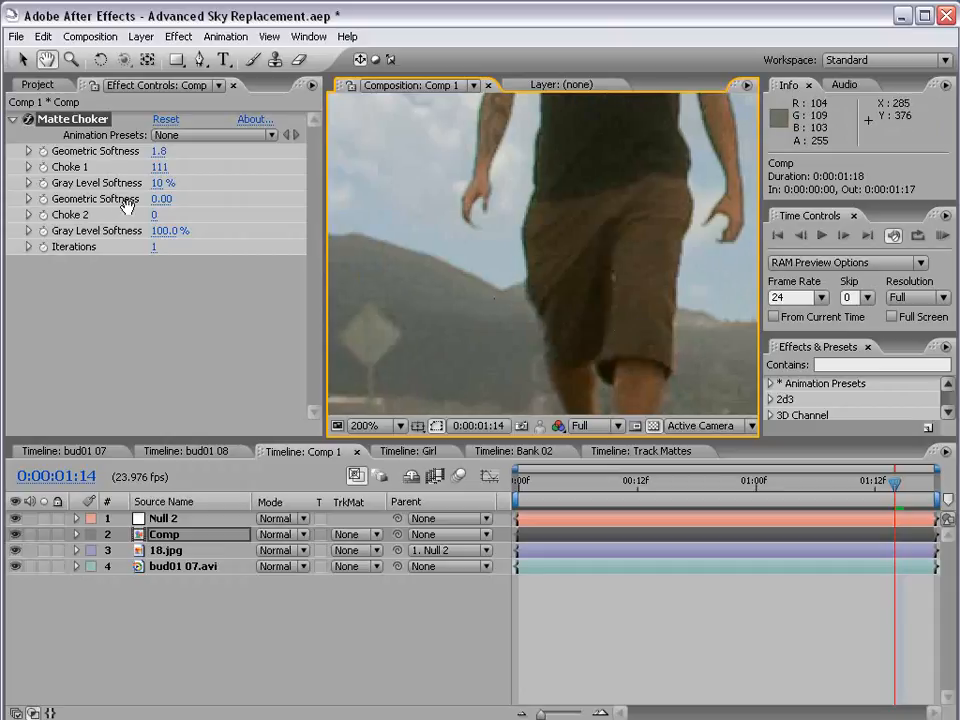
scroll(506, 251, "down", 1)
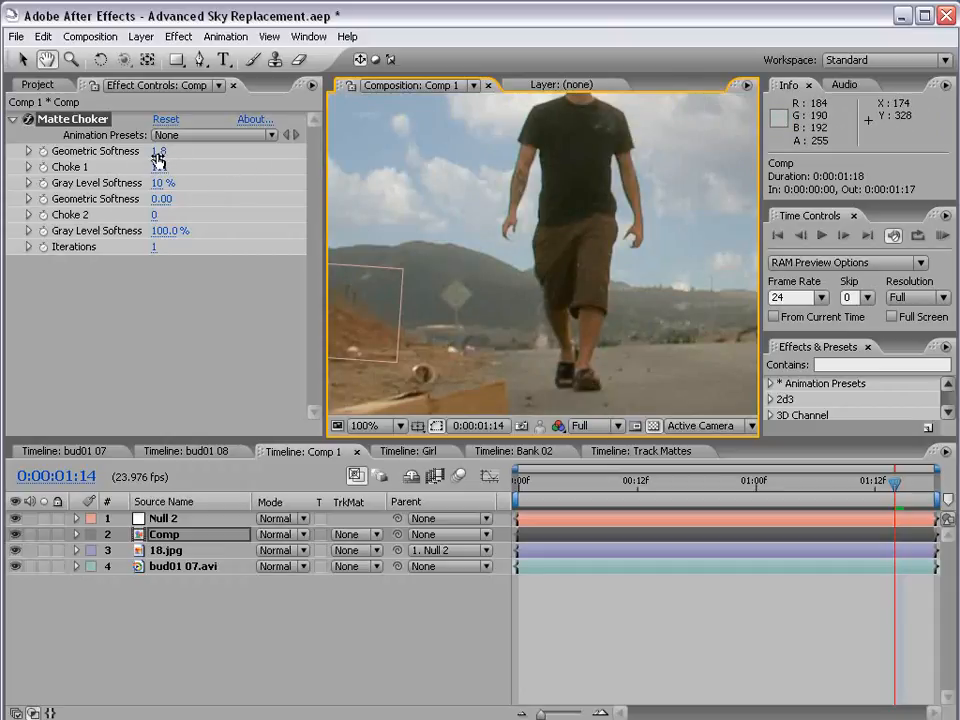
scroll(600, 231, "down", 1)
left_click_drag(600, 231, 467, 334)
scroll(563, 152, "up", 1)
scroll(563, 152, "up", 1)
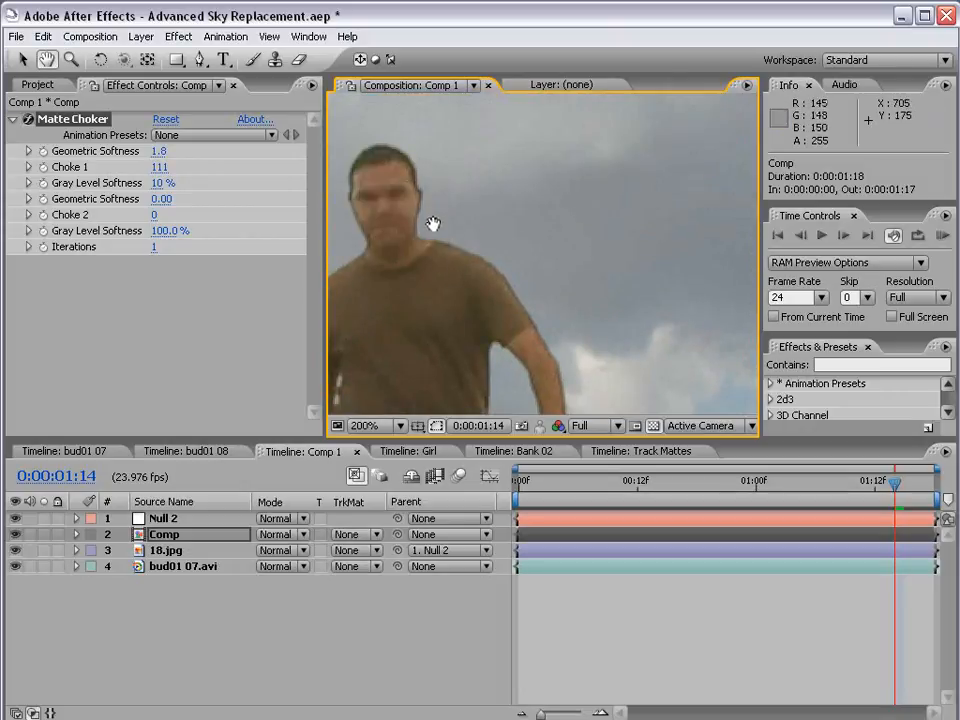
Step: Toggle the 18.jpg sky's visibility off and on to compare it with the original footage, and inspect the arm and tree edges
left_click(15, 550)
left_click(15, 550)
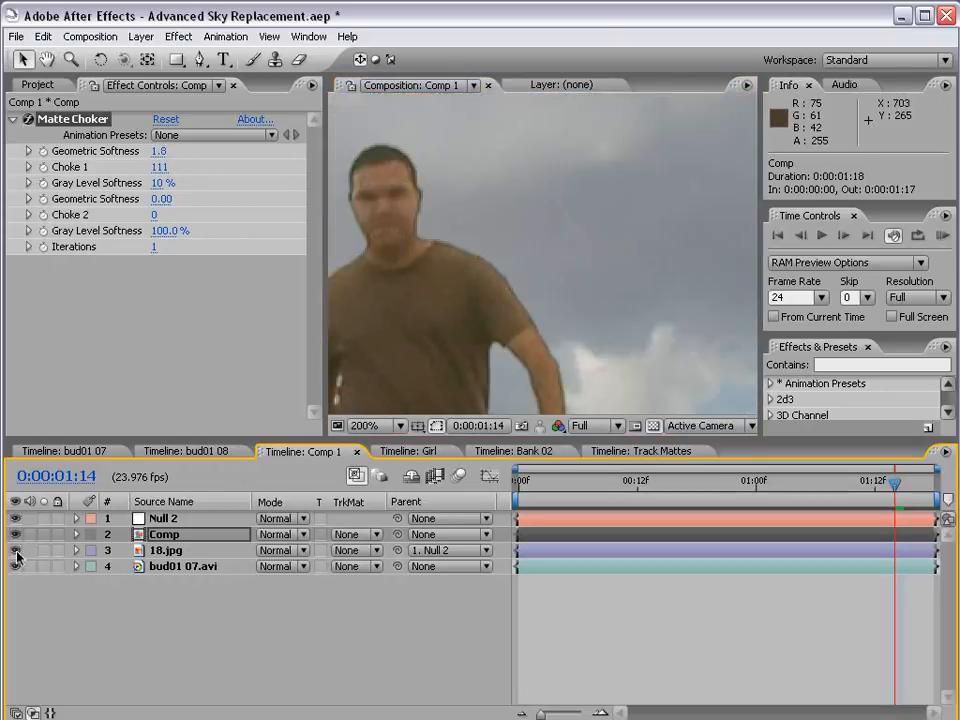
left_click(15, 550)
left_click(15, 550)
key("space")
left_click_drag(598, 402, 429, 124)
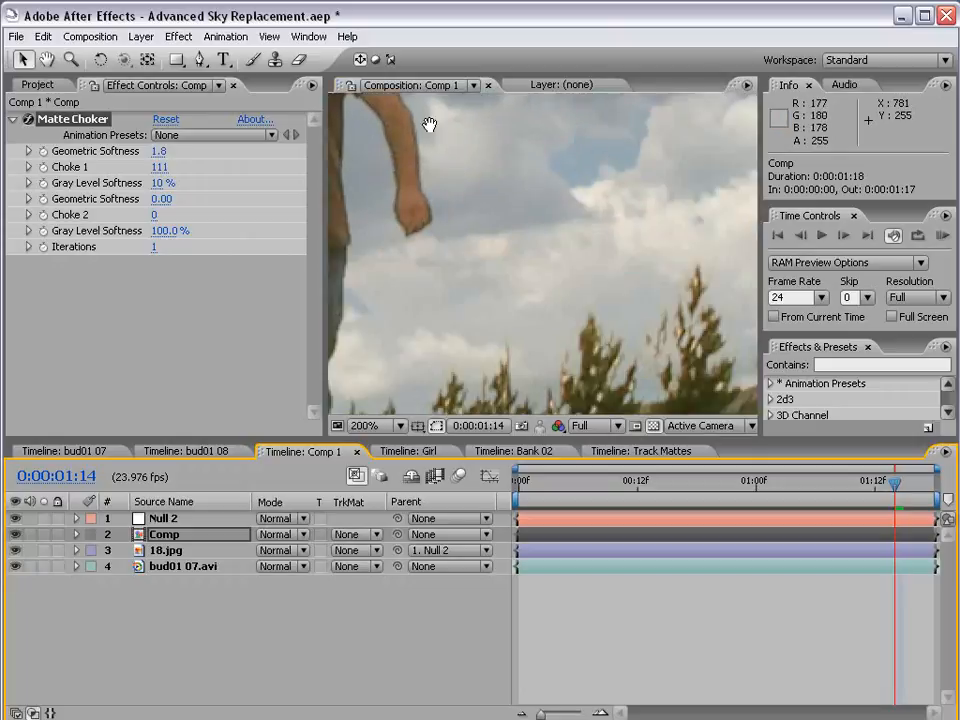
Step: Examine the arm and tree edges up close and the whole composite in a maximized composition view
left_click_drag(469, 304, 497, 244)
left_click_drag(370, 382, 553, 349)
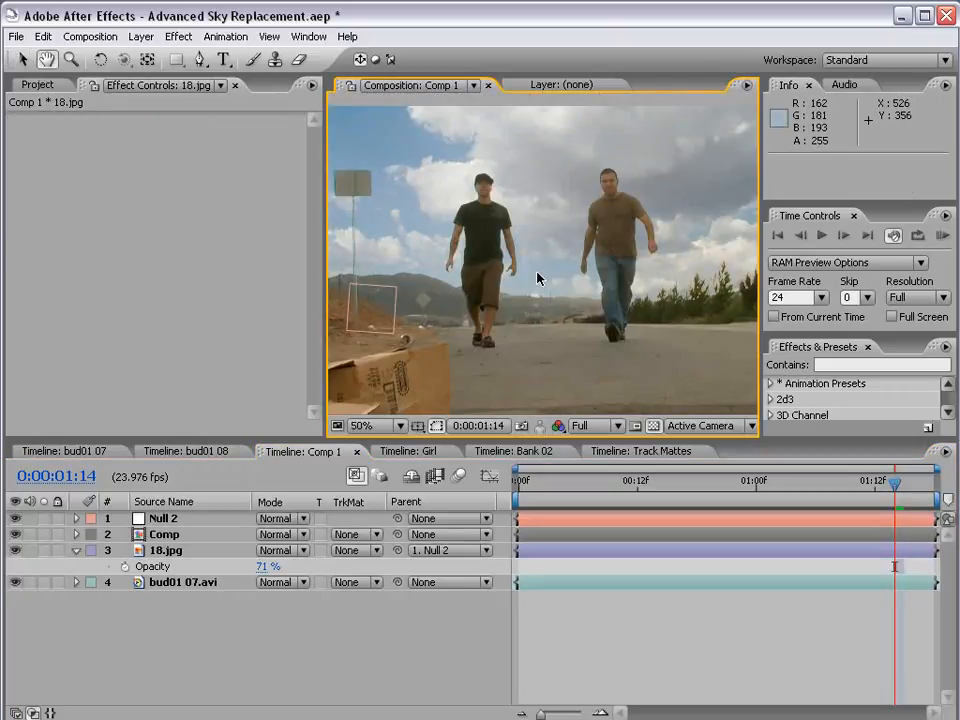
key("grave")
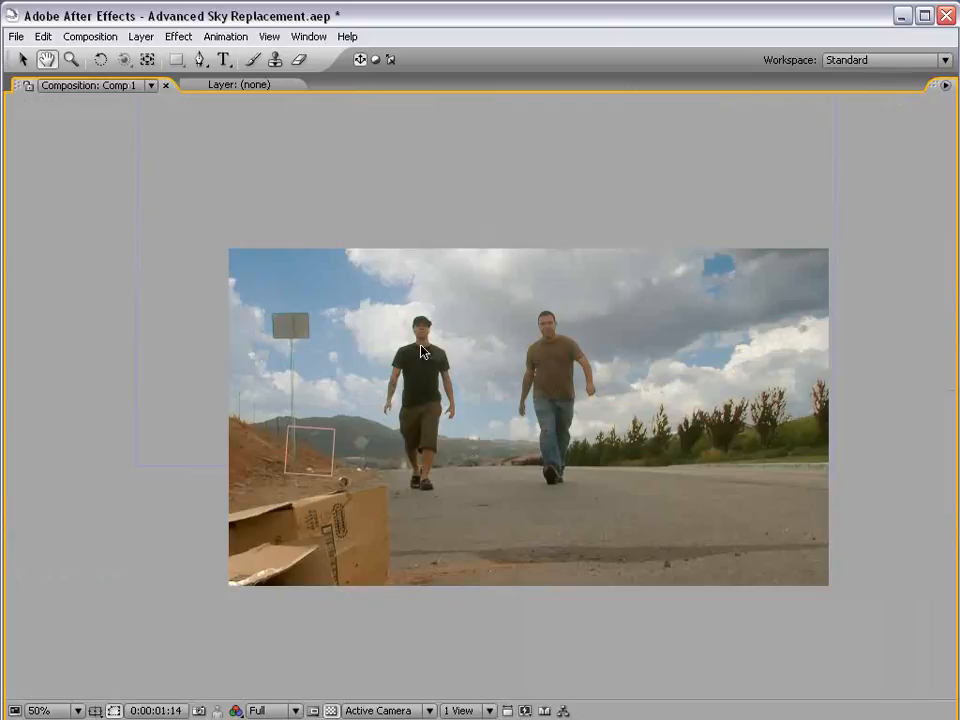
key("grave")
Step: Apply the Curves effect to the 18.jpg sky layer and slightly raise the midpoint of its Green channel curve
left_click(161, 551)
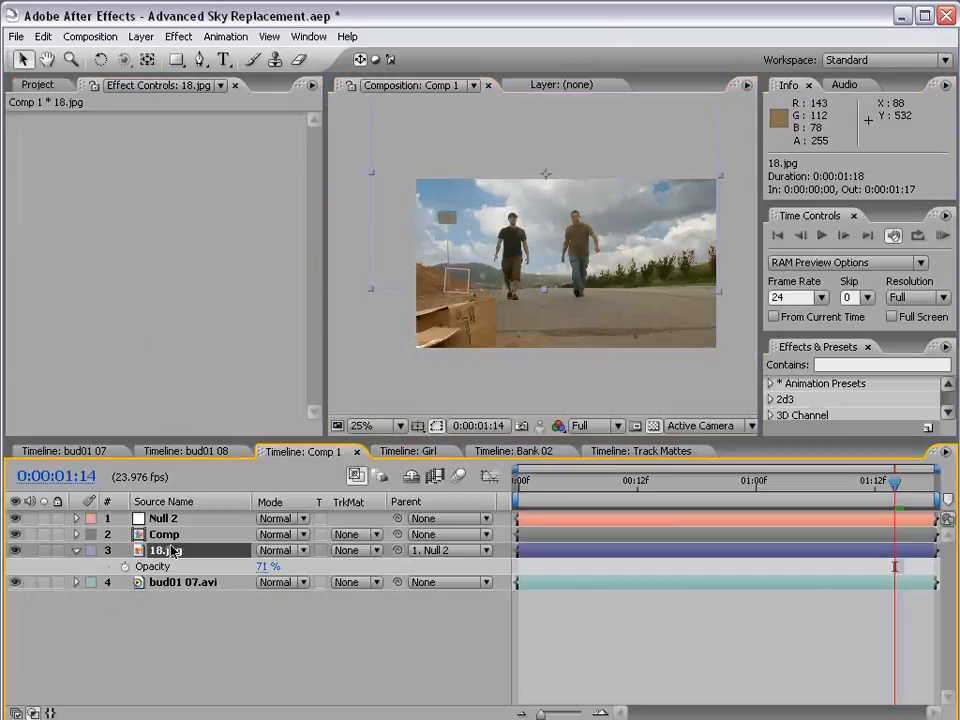
left_click(178, 36)
mouse_move(186, 223)
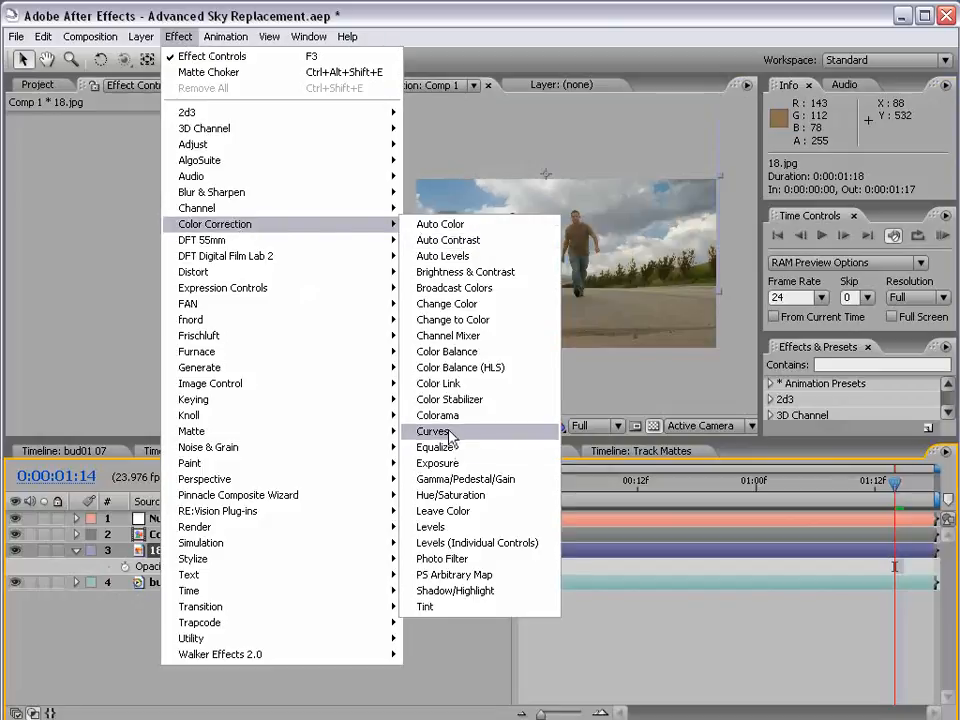
left_click(453, 434)
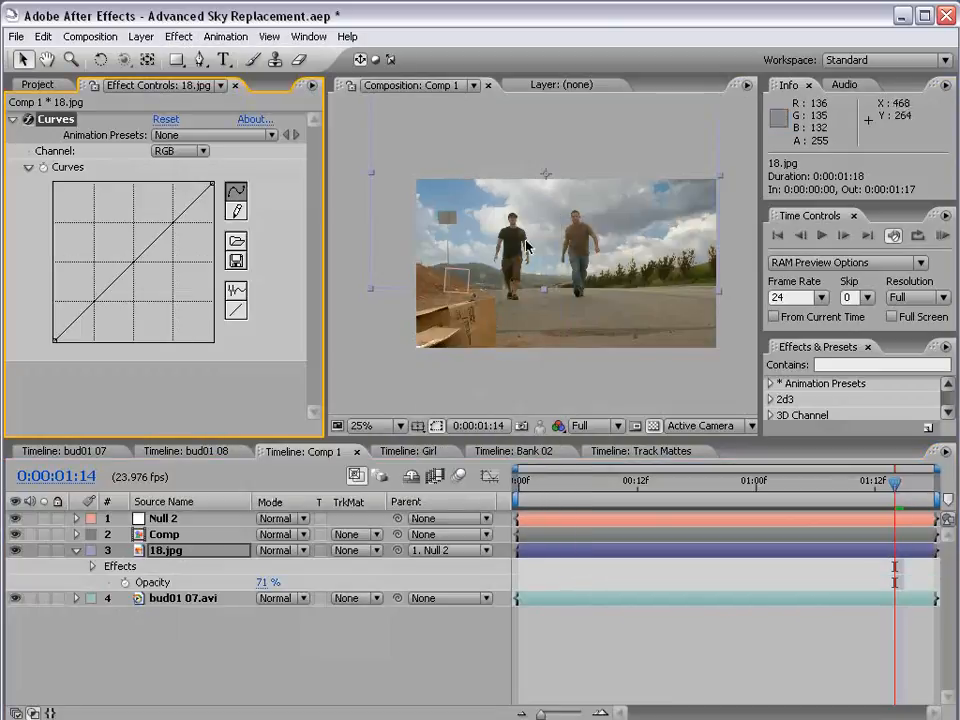
left_click(187, 152)
left_click(189, 187)
left_click_drag(133, 264, 131, 259)
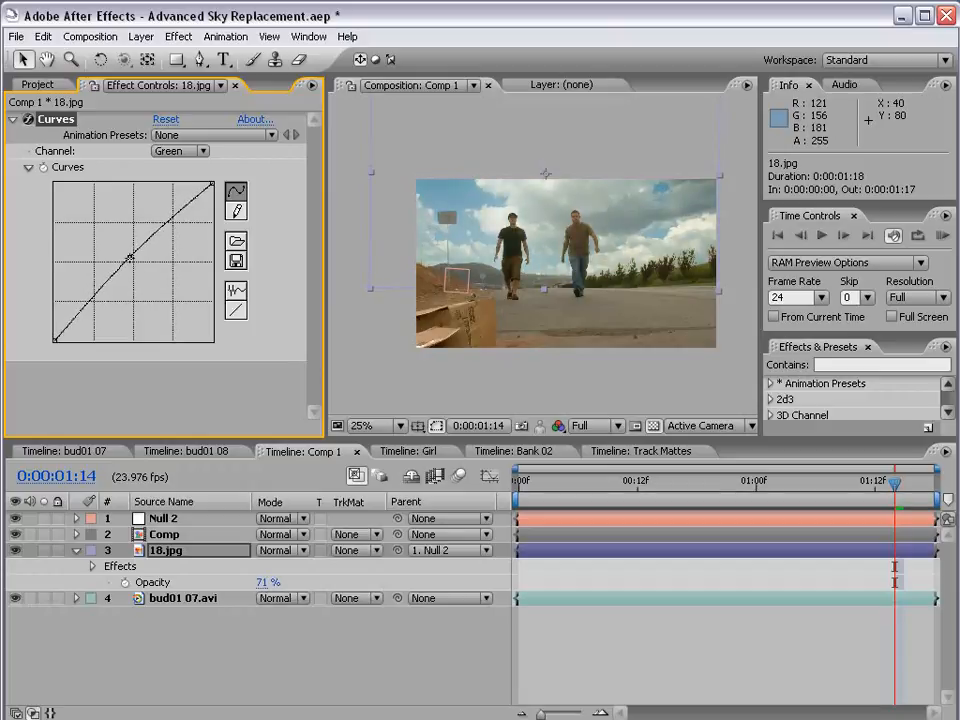
Step: Raise the midtones of the sky's Red channel curve to warm the clouds, and check the composite in a maximized view
left_click(183, 152)
left_click(178, 136)
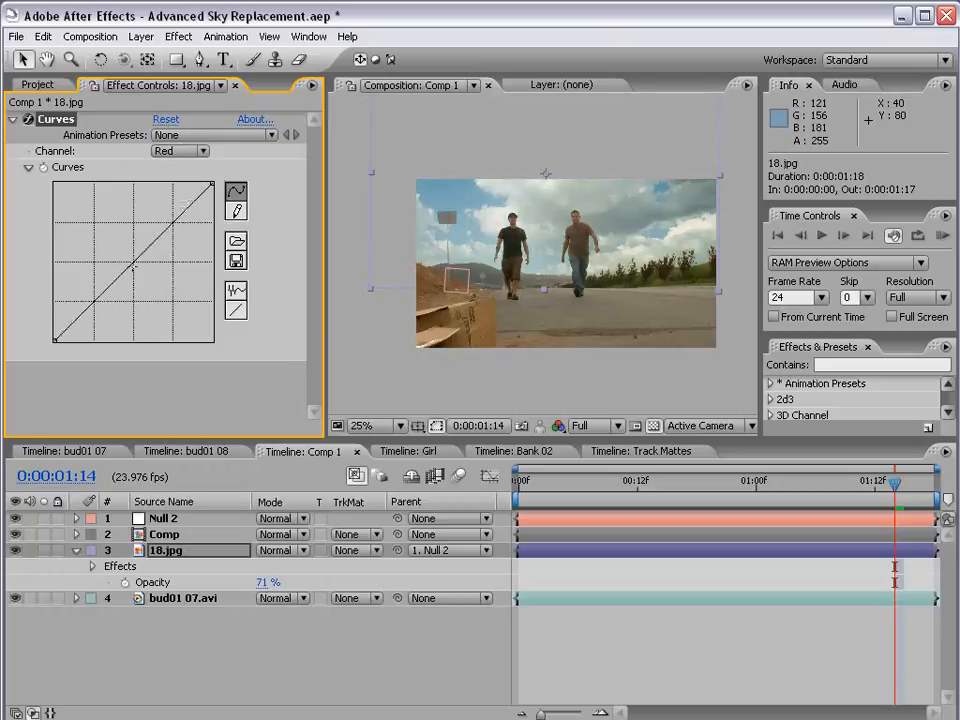
left_click_drag(135, 262, 122, 256)
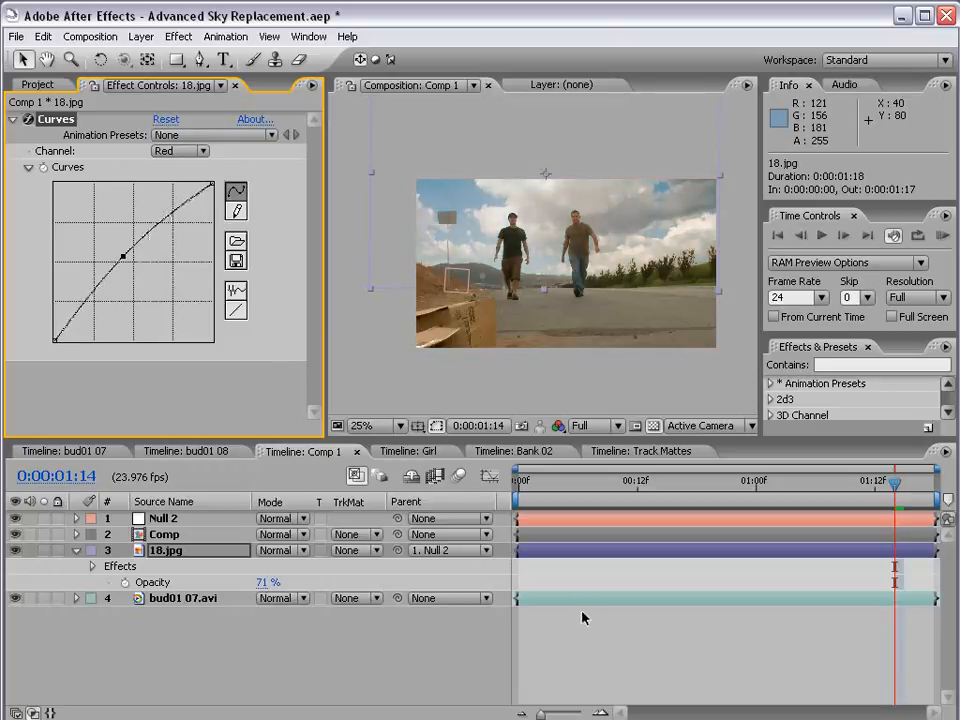
key("grave")
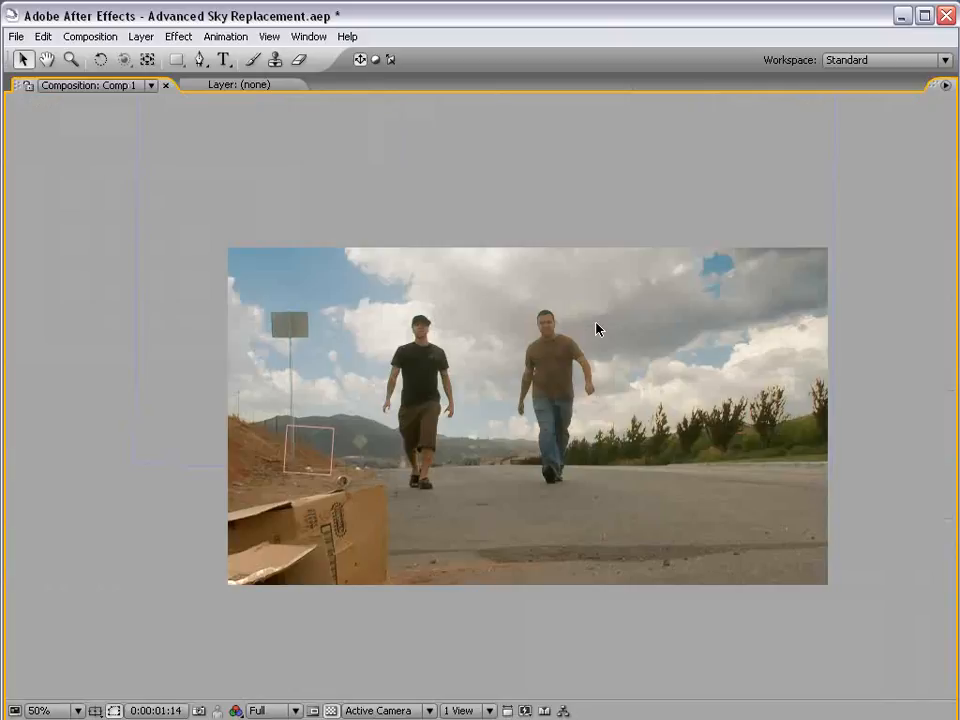
key("grave")
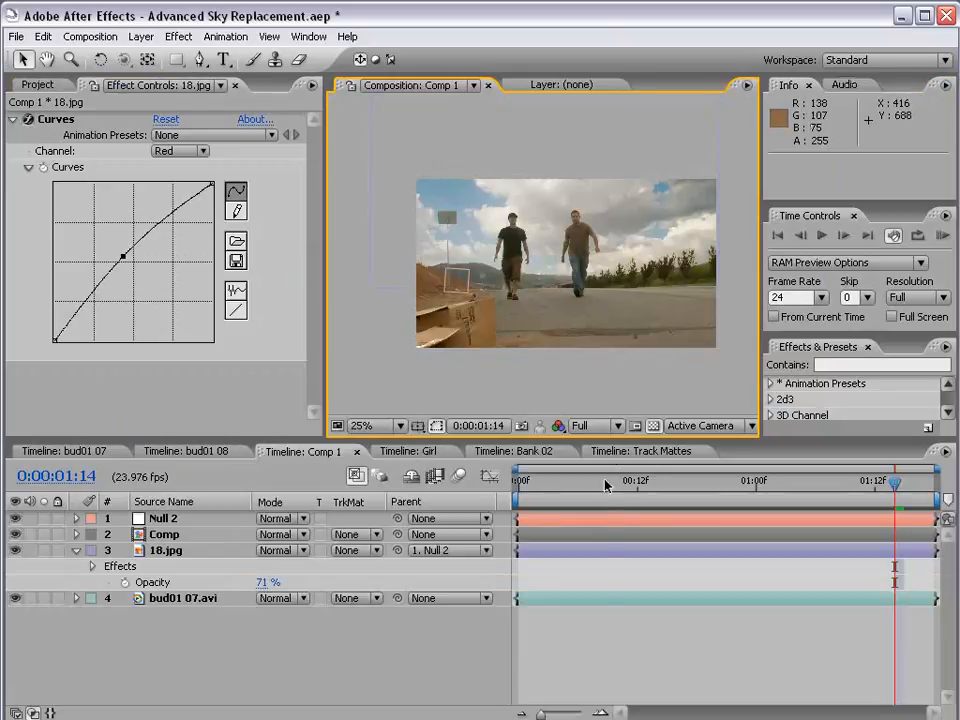
Step: Scrub through the shot and inspect the man in the brown shirt and the tree line at 0:00:00:04
left_click_drag(606, 484, 866, 486)
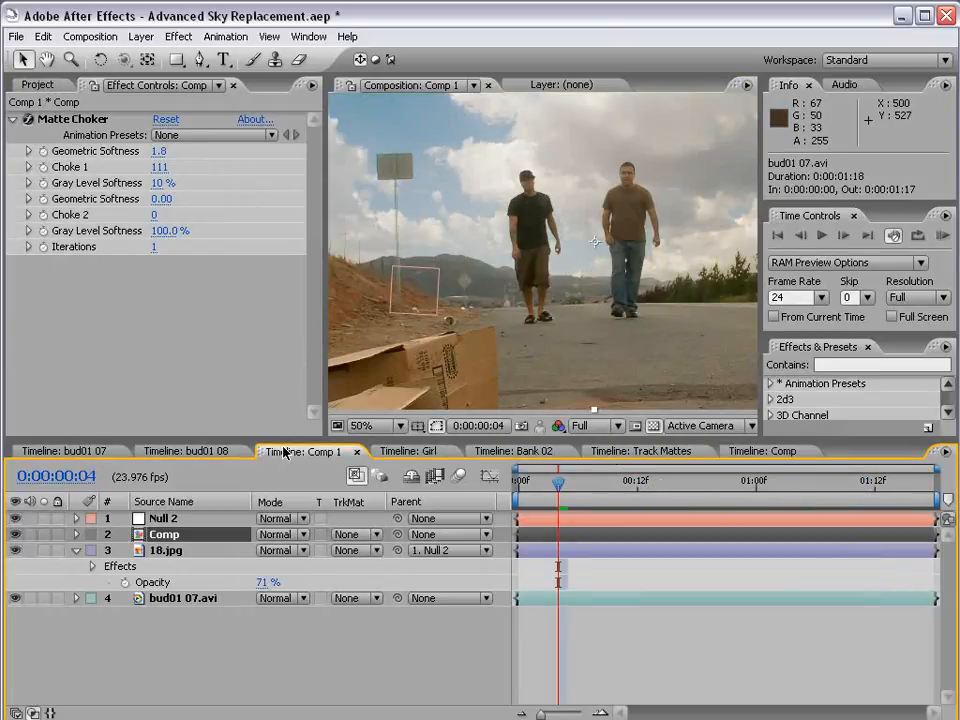
key("h")
left_click_drag(671, 292, 472, 298)
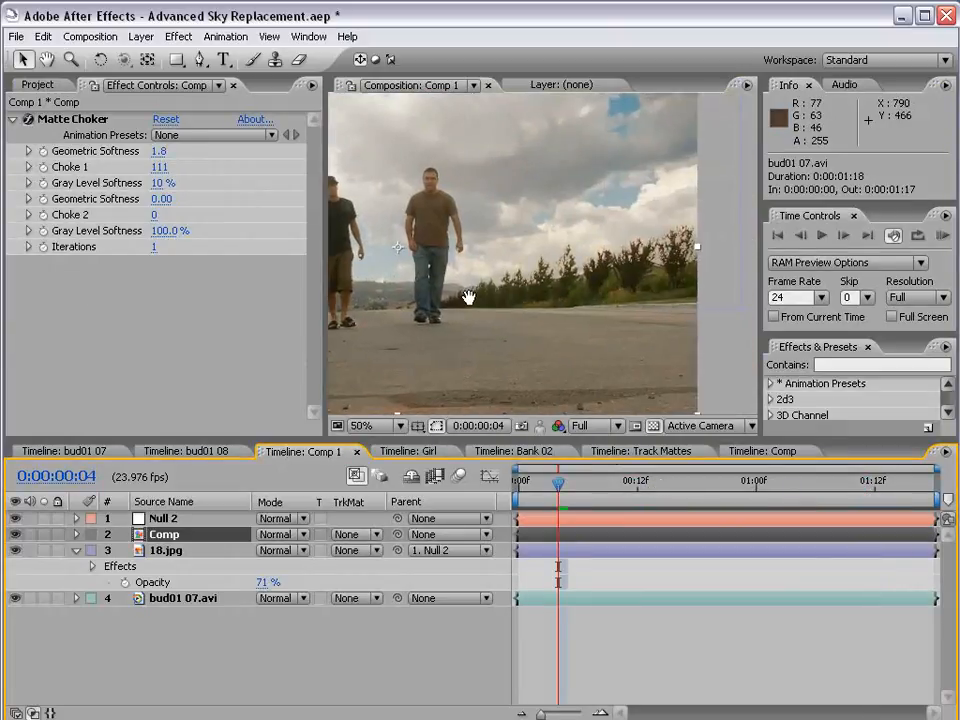
key("v")
Step: Open the Comp precomposition, check its upper matte layer by toggling visibility, and lock the effect controls to that layer's Colorama
double_click(175, 540)
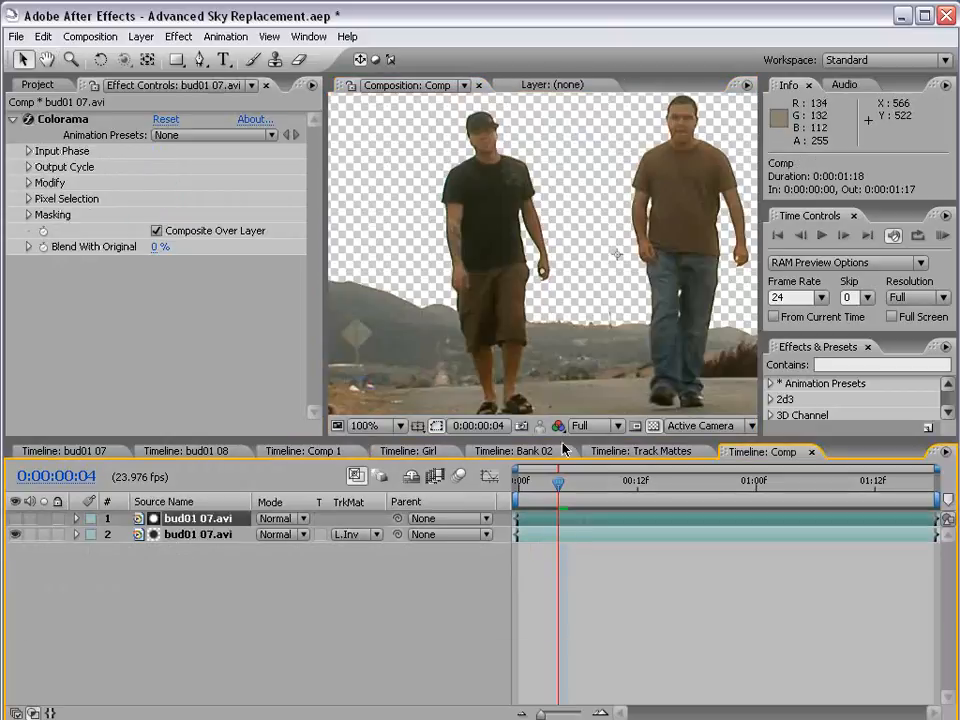
left_click(15, 518)
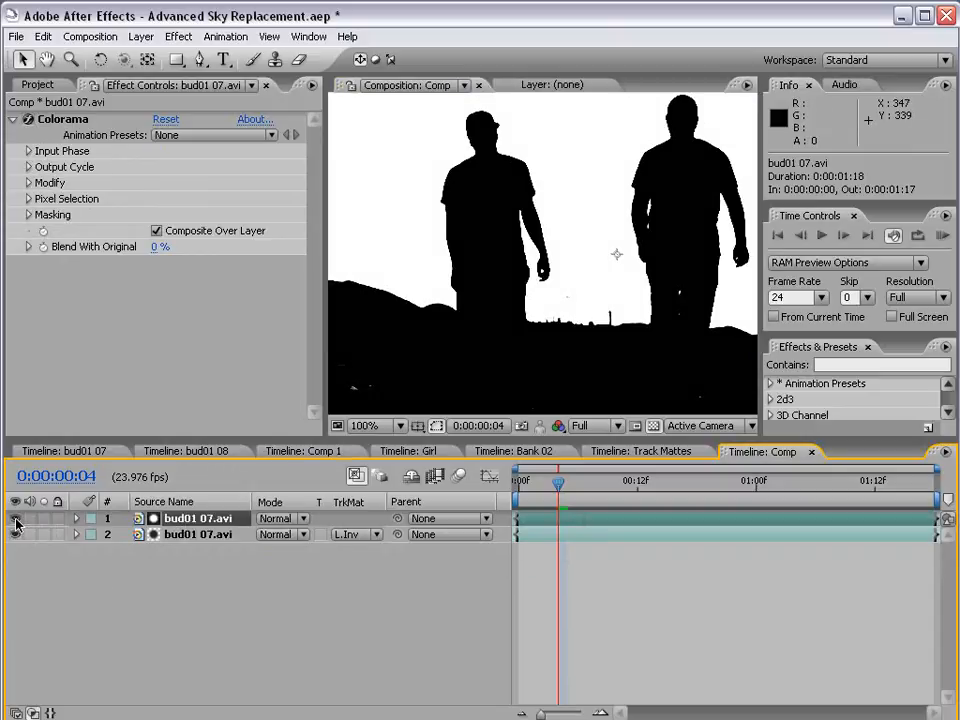
left_click(15, 519)
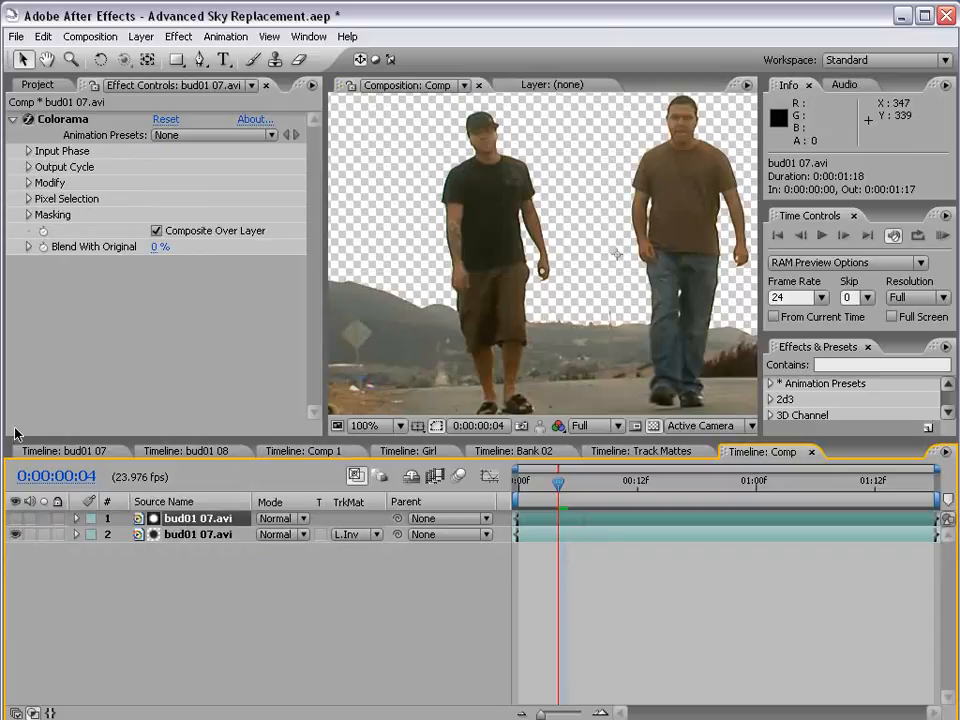
left_click(95, 102)
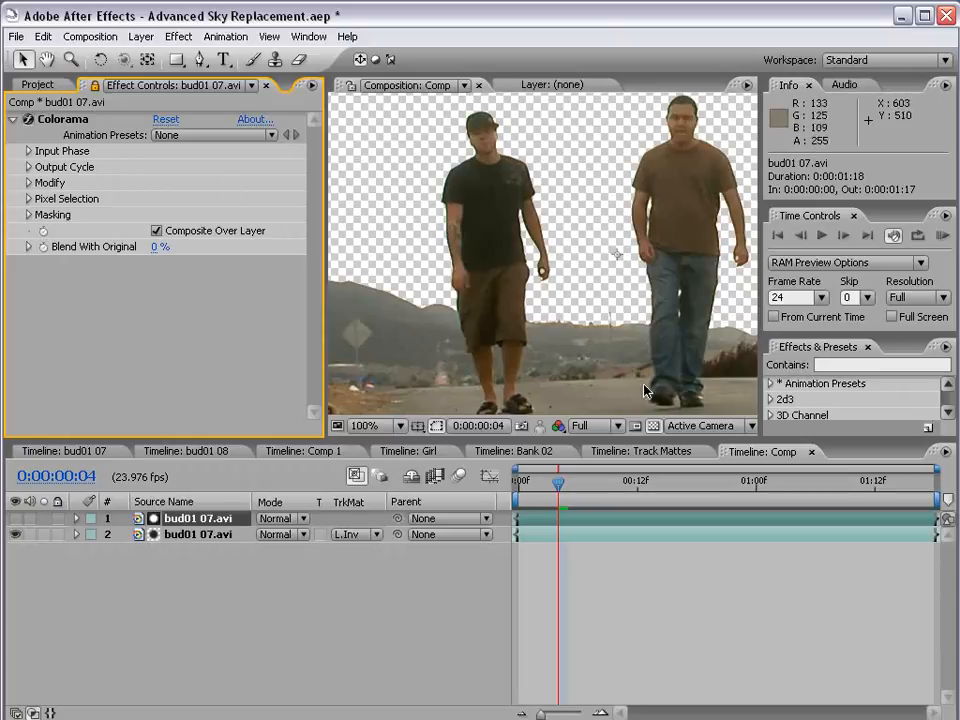
Step: While viewing the trees in Comp 1, move Colorama's black output marker to 6 o'clock and its second white marker to about 10 o'clock
left_click(306, 451)
key("h")
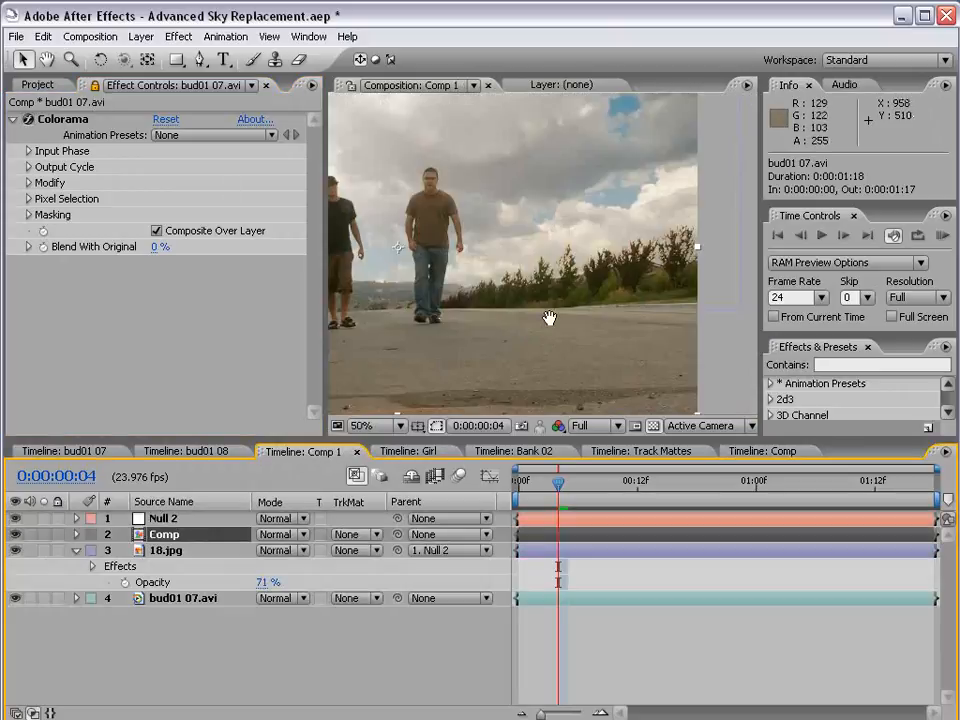
scroll(560, 310, "up", 3)
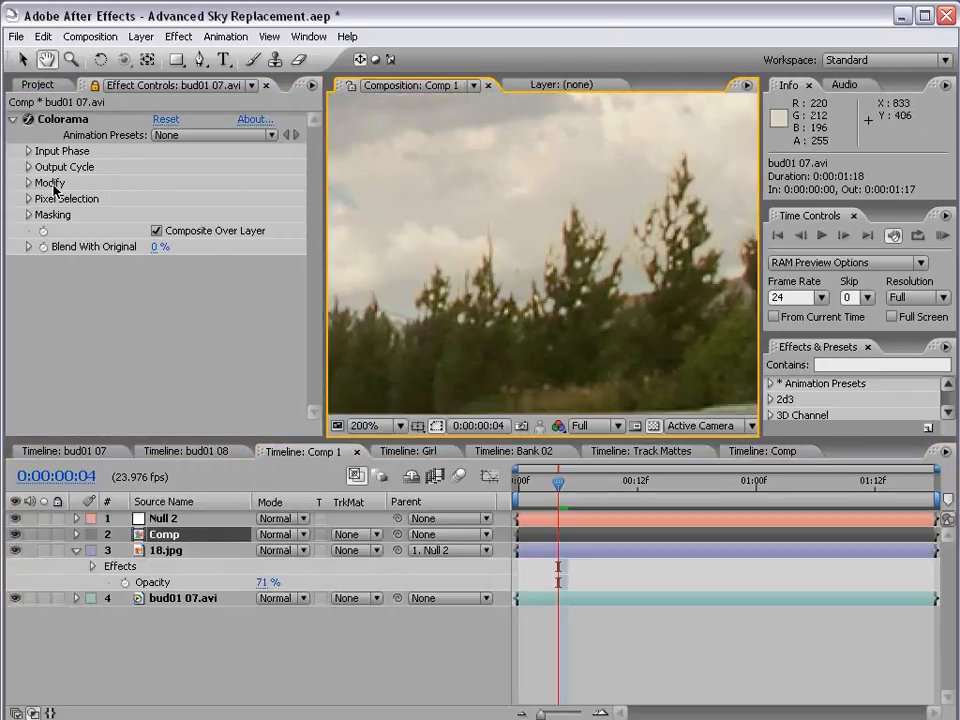
left_click(29, 167)
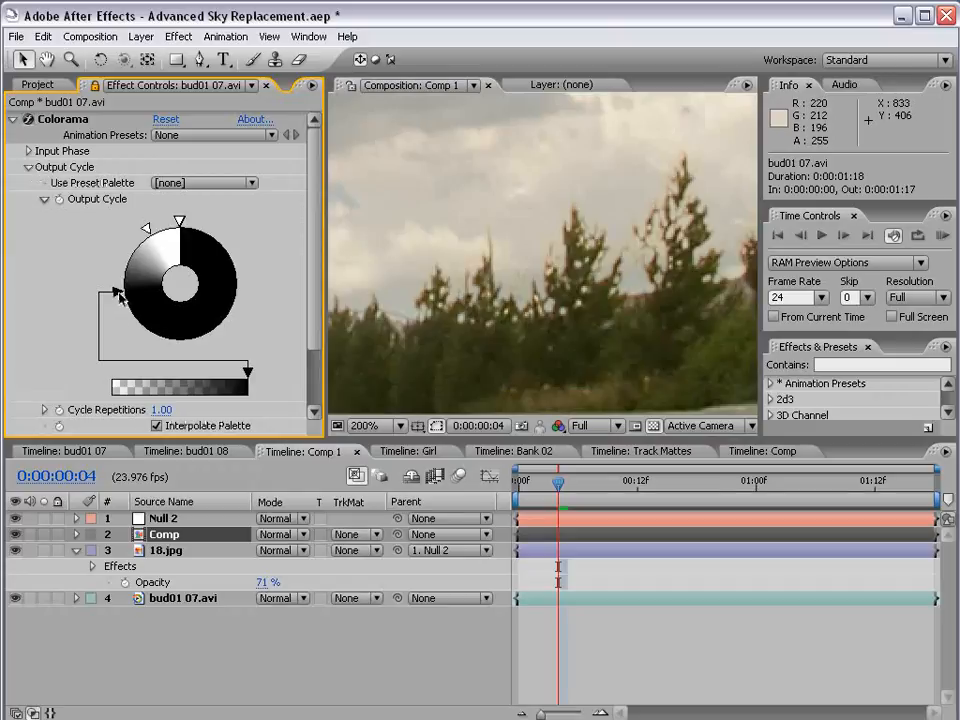
mouse_move(119, 296)
left_mouse_down()
mouse_move(157, 332)
mouse_move(146, 337)
mouse_move(122, 311)
mouse_move(179, 343)
left_mouse_up()
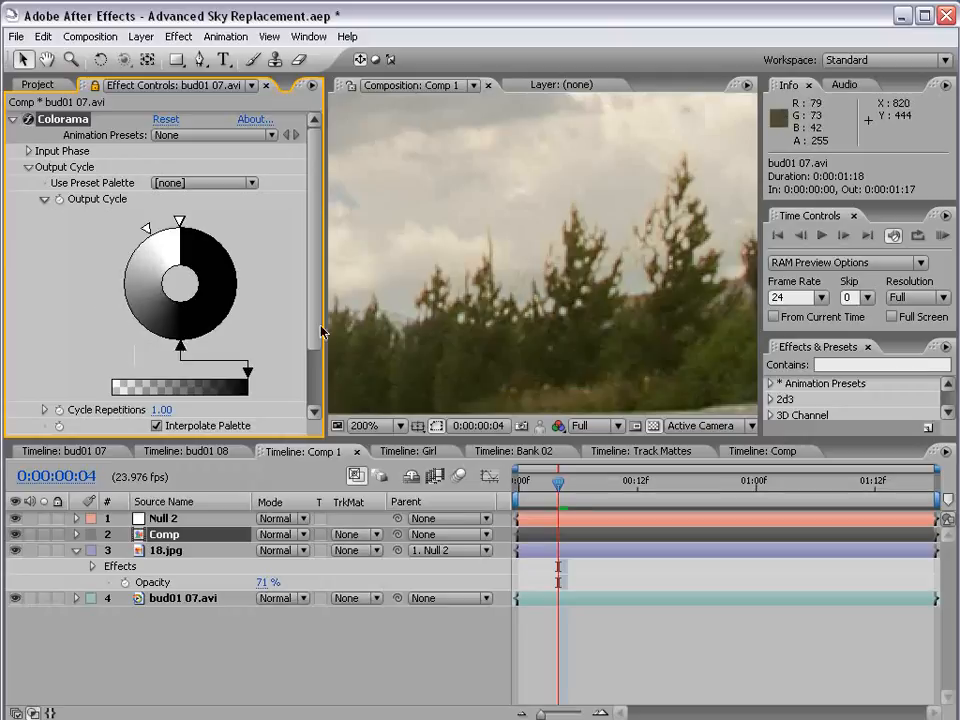
mouse_move(147, 229)
left_mouse_down()
mouse_move(125, 272)
mouse_move(131, 242)
left_mouse_up()
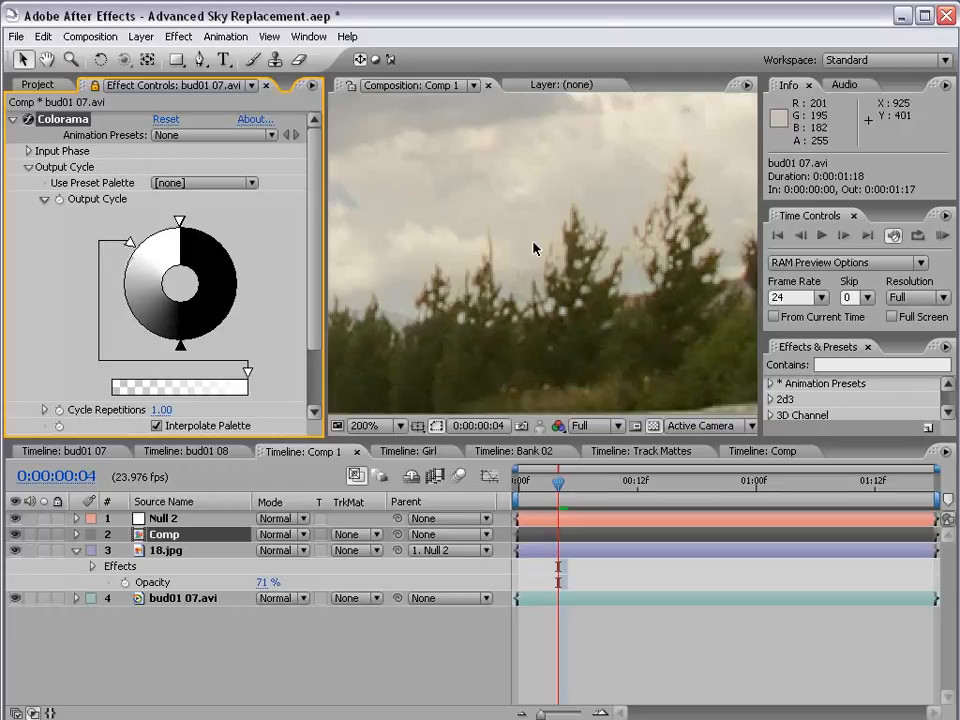
Step: Show the matte layer in Comp around the trees, move Colorama's black output marker to about 7 o'clock, and hide the matte layer again
left_click(762, 451)
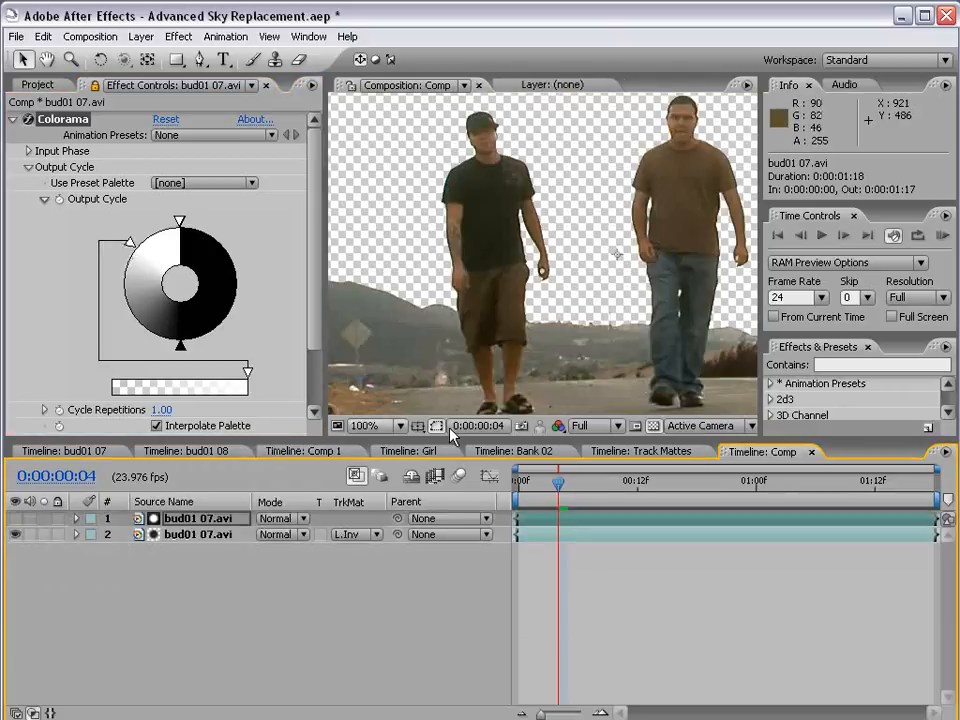
left_click(15, 519)
key("space")
left_click_drag(643, 307, 515, 255)
scroll(509, 298, "up", 1)
scroll(515, 255, "up", 1)
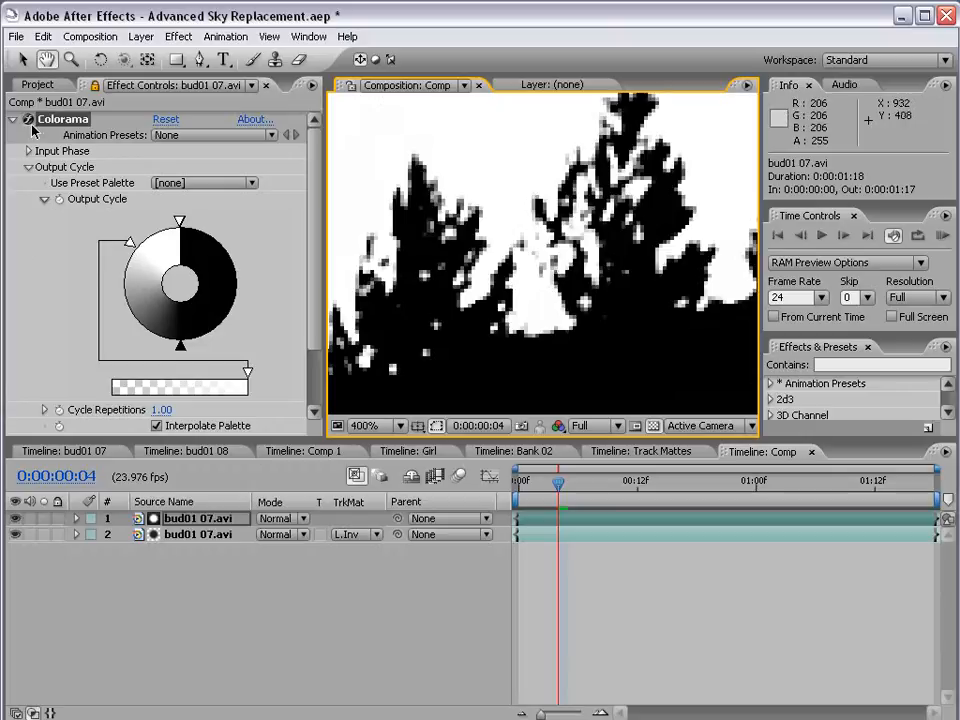
left_click_drag(177, 343, 145, 336)
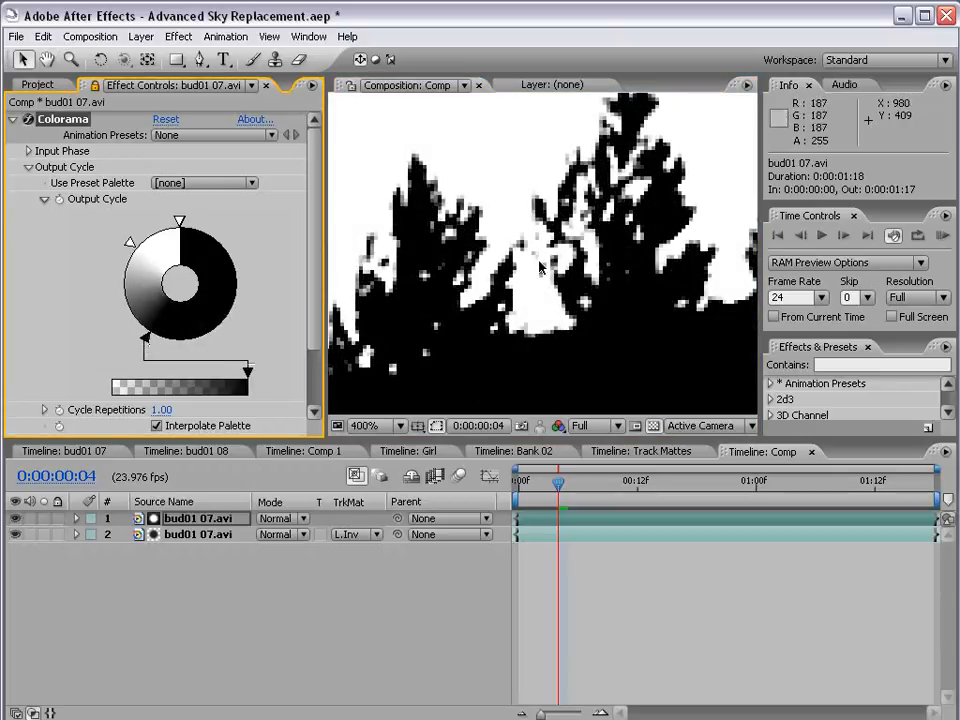
left_click(15, 518)
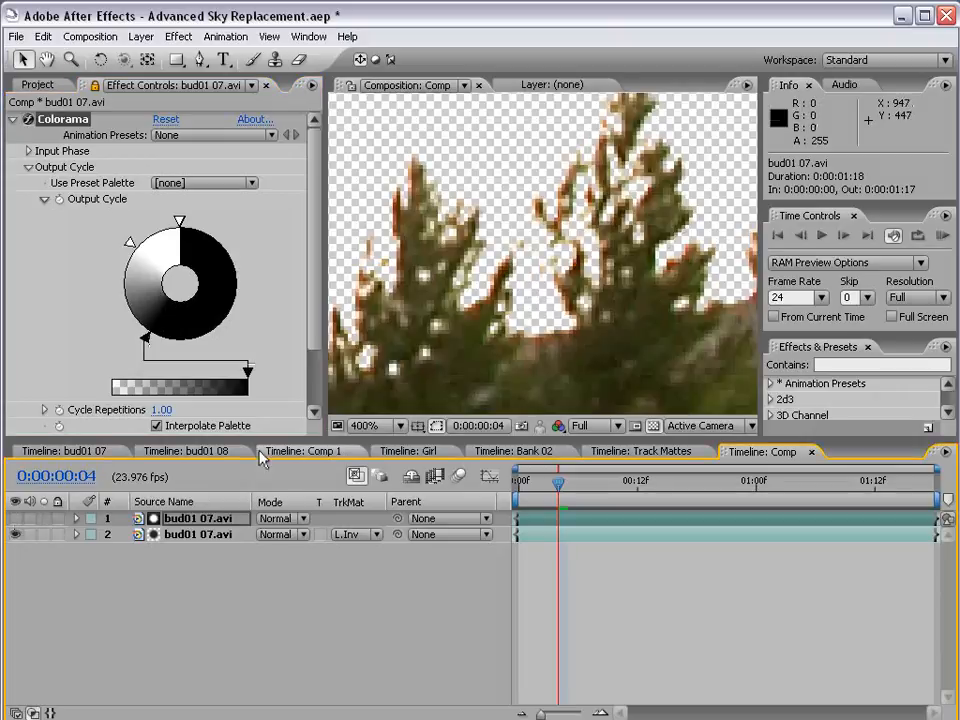
Step: Return to Comp 1, unlock the effect controls, and examine the softened tree edges in a maximized view
left_click(264, 455)
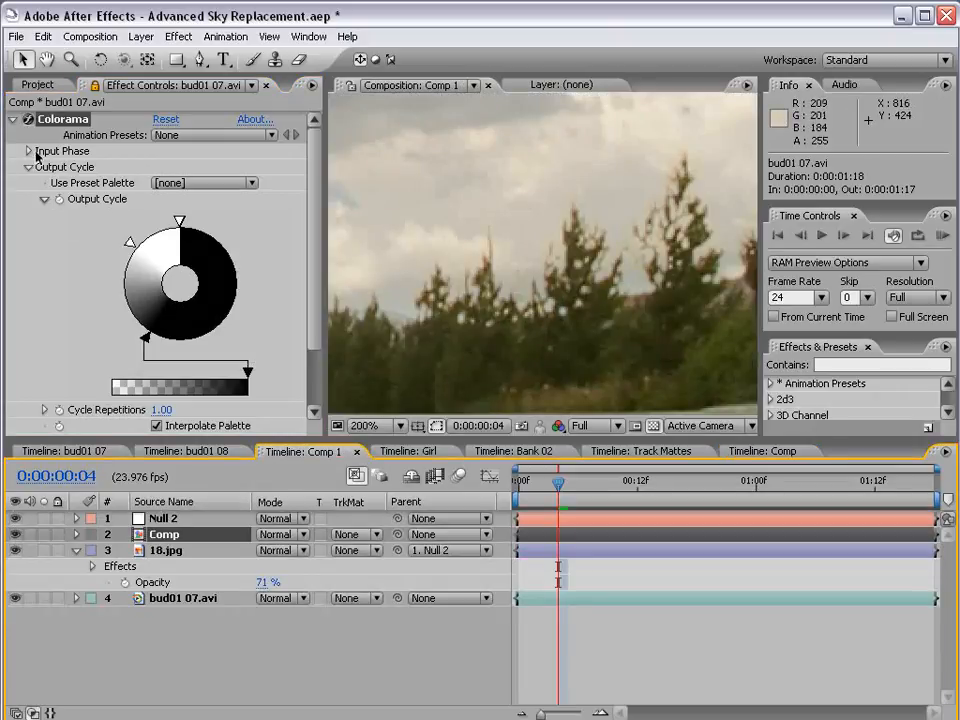
left_click(94, 86)
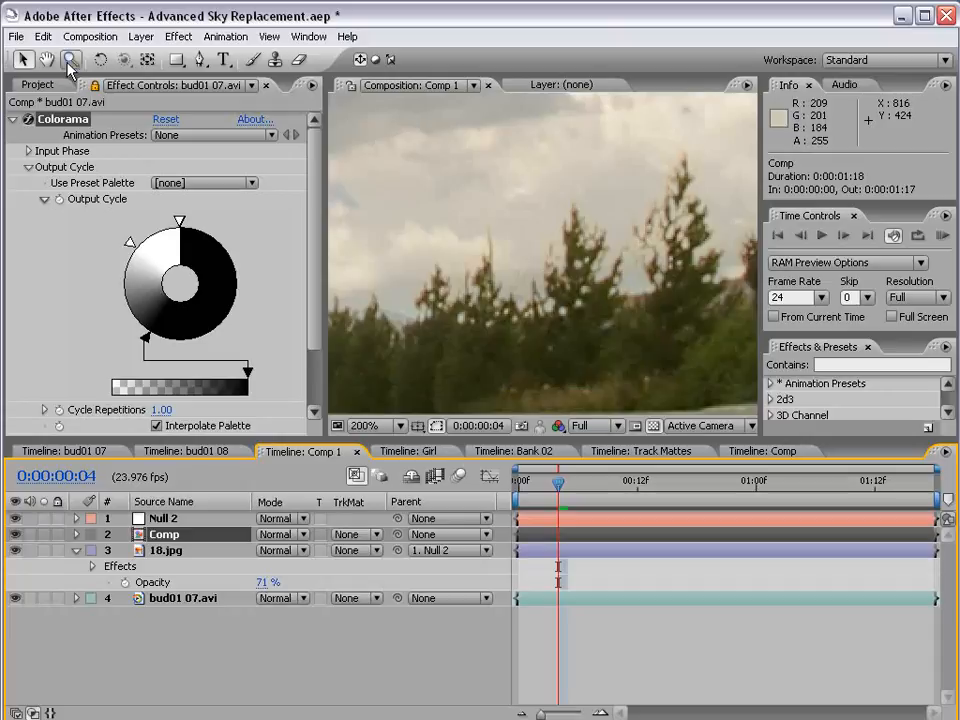
double_click(139, 540)
left_click(350, 456)
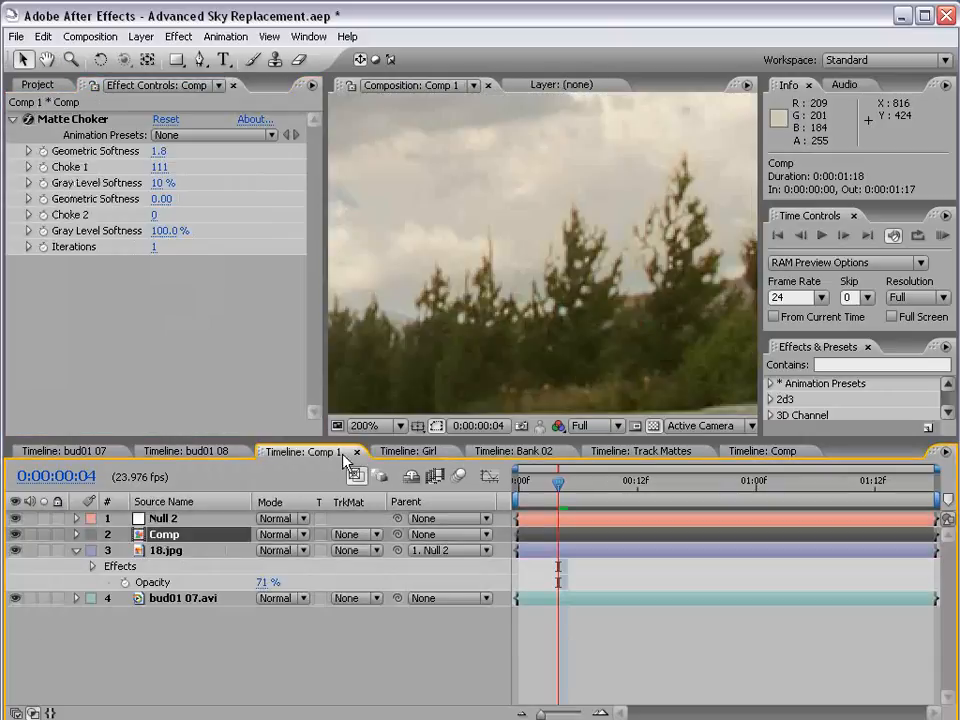
key("grave")
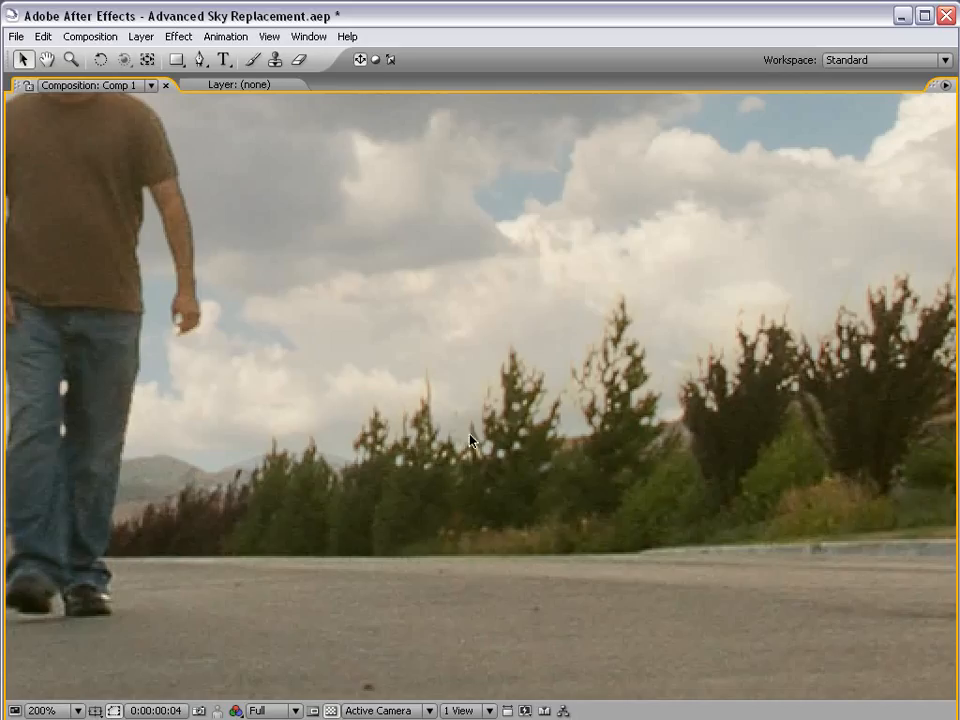
key("grave")
scroll(450, 330, "down", 2)
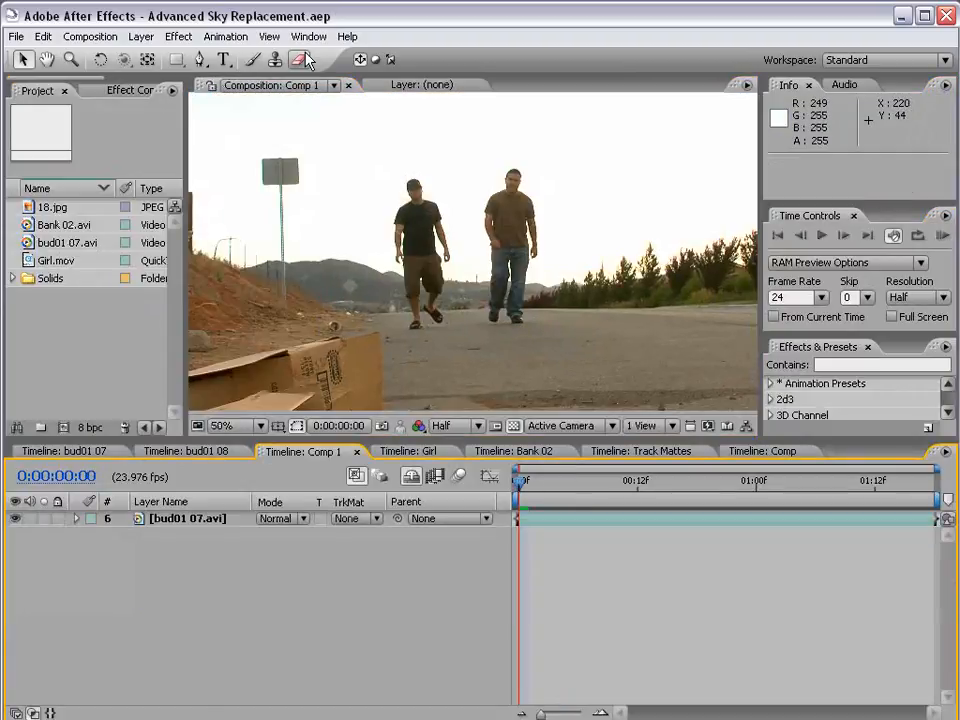
Step: Apply the Colorama effect to the bud01 07.avi layer in Comp 1
left_click(202, 518)
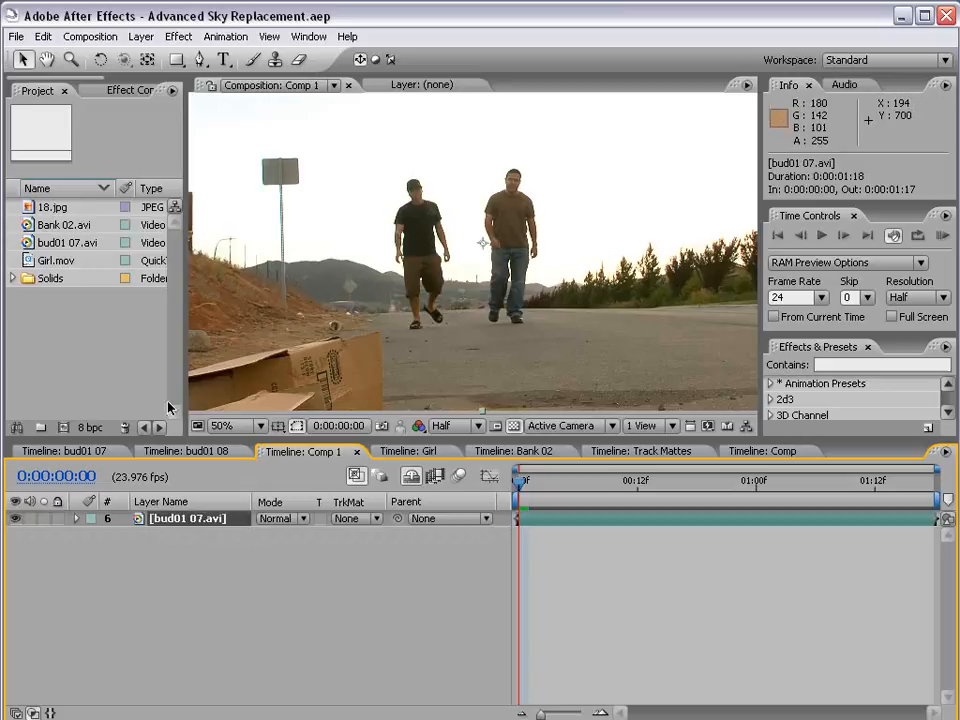
left_click(180, 36)
mouse_move(232, 228)
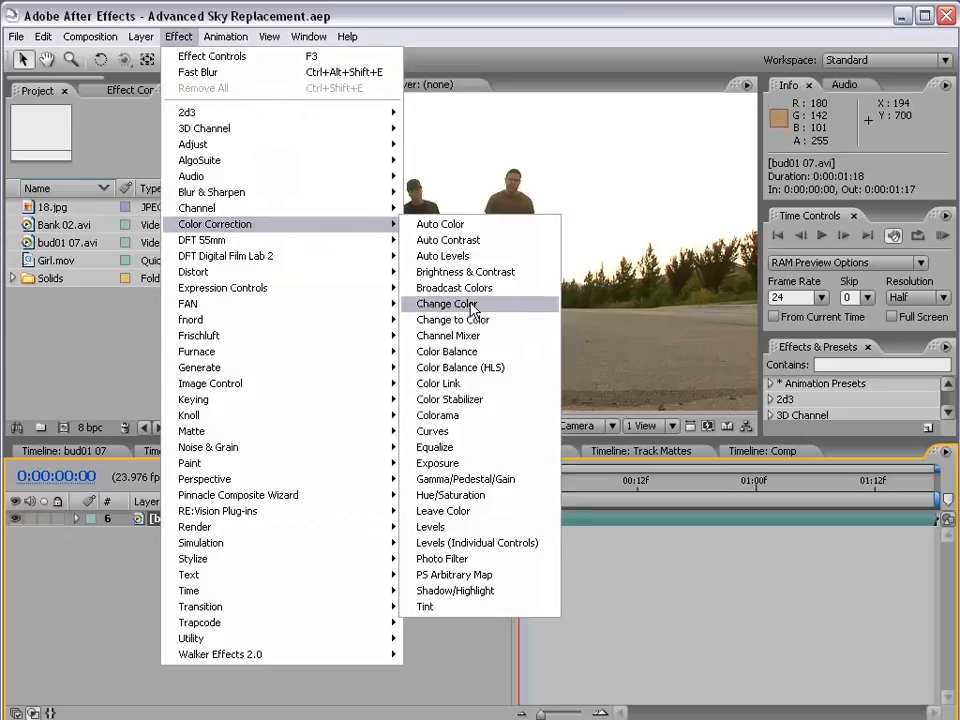
left_click(456, 419)
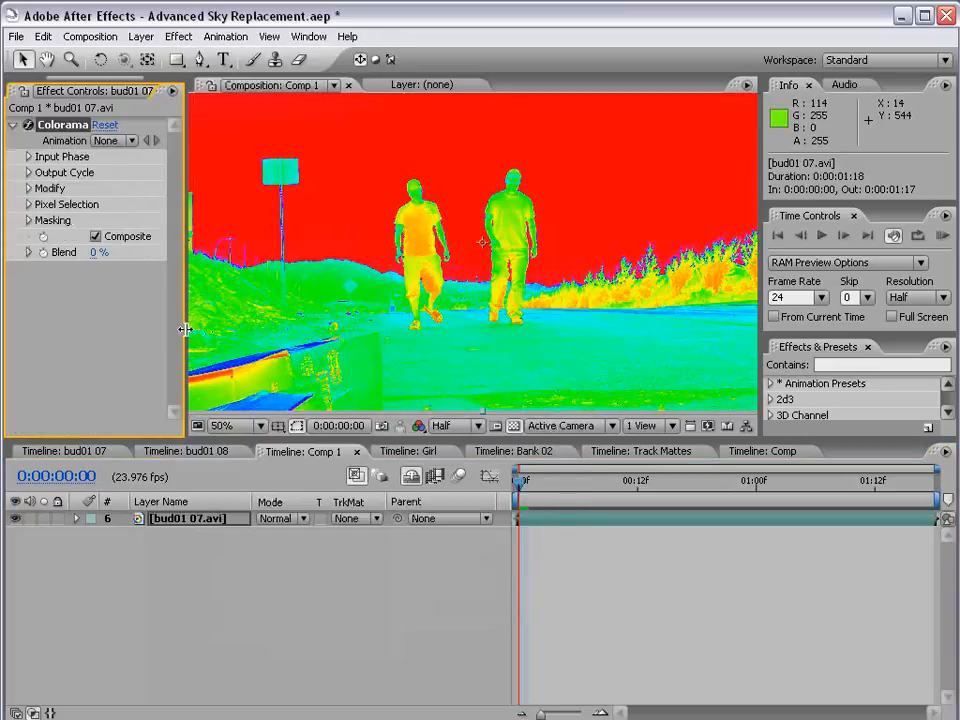
Step: Widen the effect controls and set Colorama's output cycle palette to Ramp Grey
left_click_drag(295, 330, 298, 330)
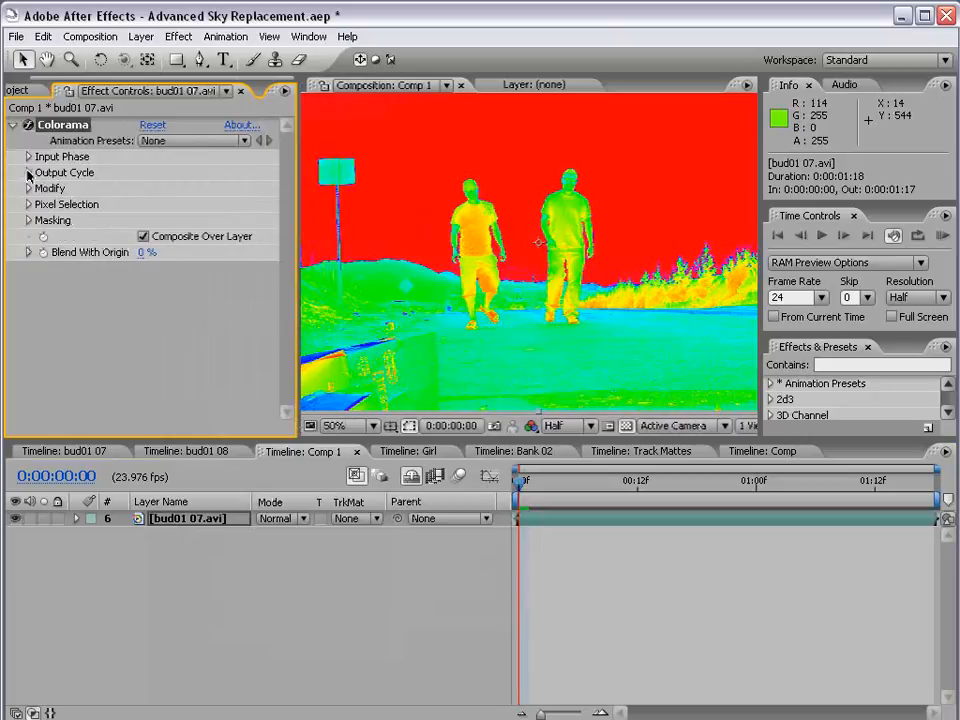
left_click(29, 173)
left_click(200, 185)
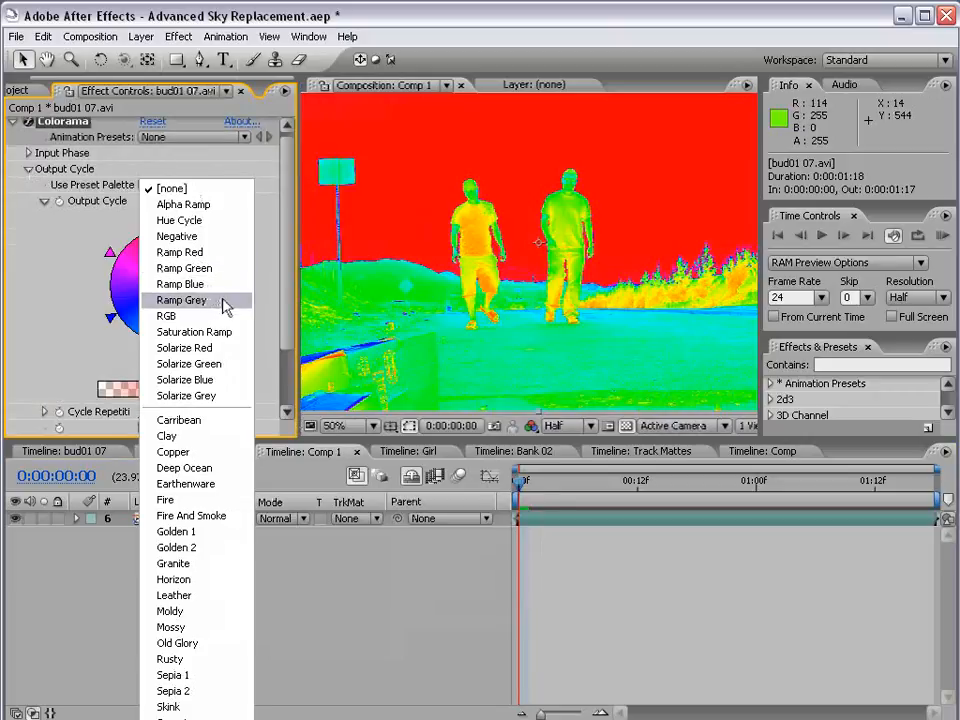
left_click(182, 300)
Step: Add a black marker to Colorama's output cycle, move it to about 8 o'clock, and check the whole matte
double_click(140, 341)
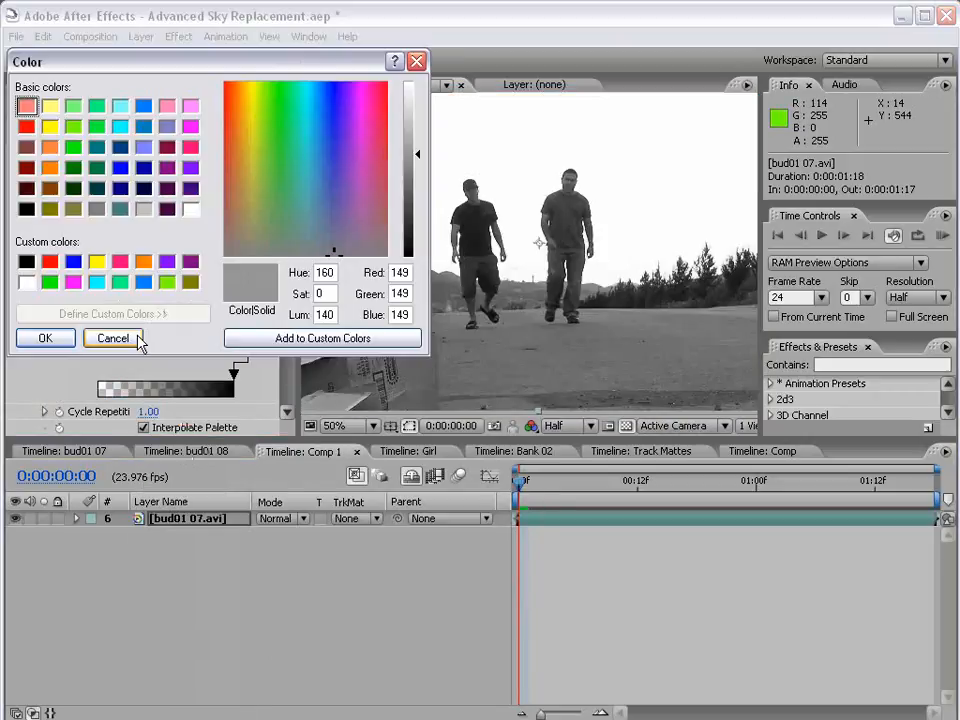
left_click(26, 193)
left_click(47, 339)
mouse_move(135, 344)
left_mouse_down()
mouse_move(81, 317)
mouse_move(112, 320)
left_mouse_up()
scroll(620, 237, "down", 2)
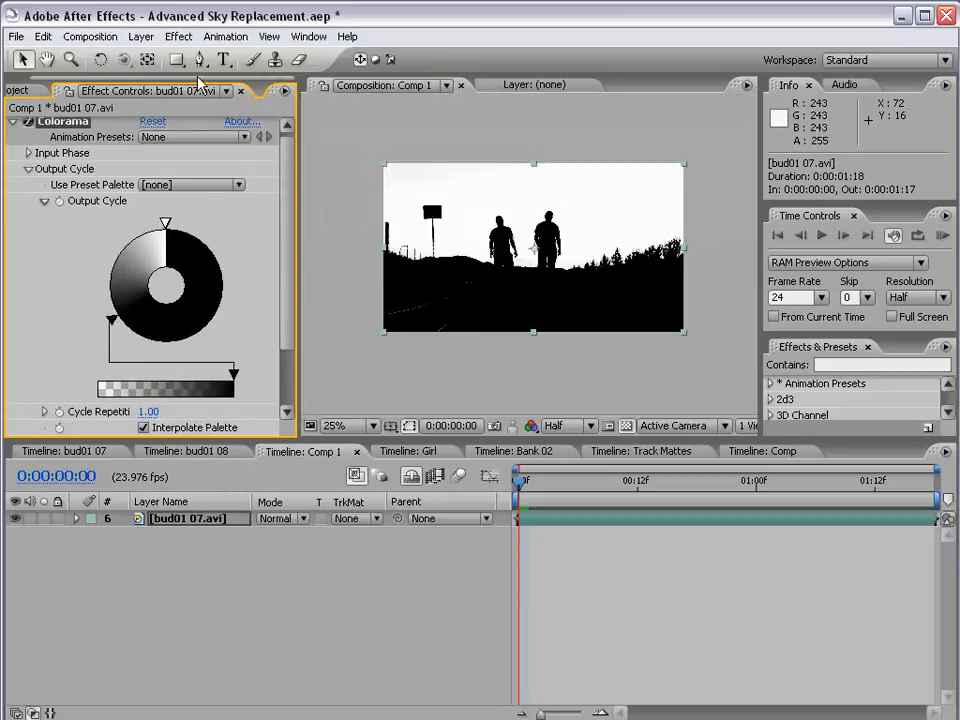
Step: Create an adjustment layer in Comp 1 and apply the Hue/Saturation effect to it
left_click(141, 36)
mouse_move(262, 58)
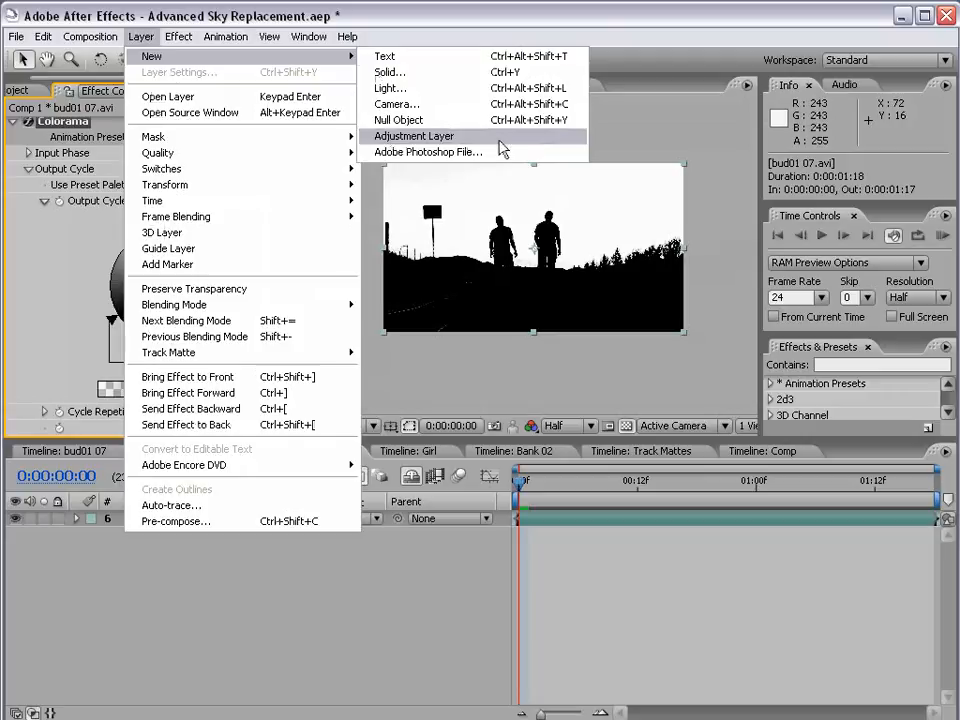
left_click(497, 138)
left_click(178, 36)
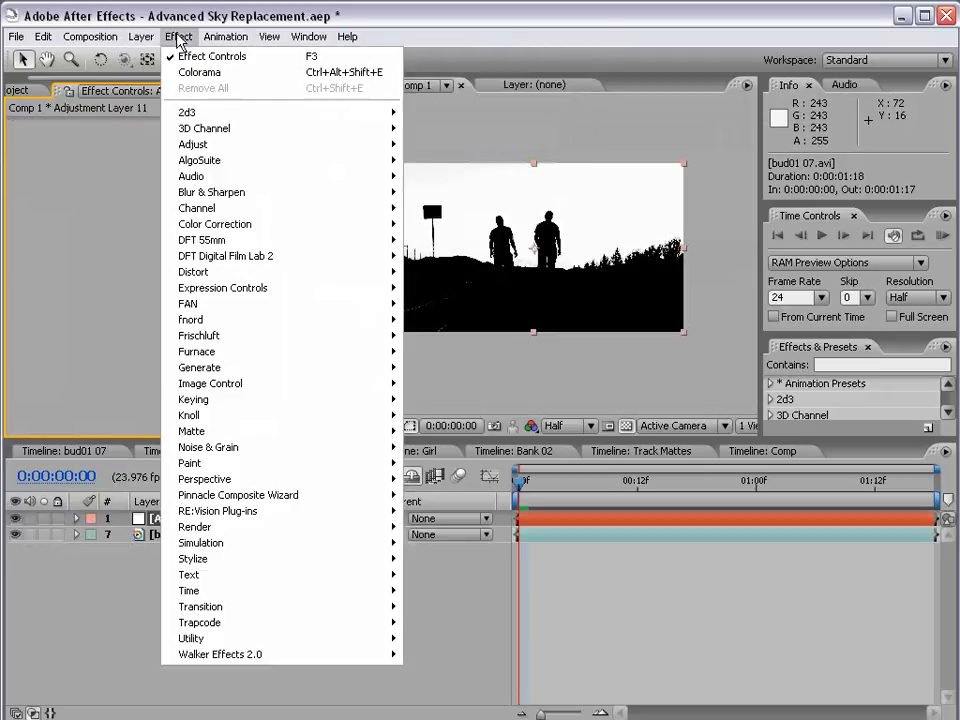
mouse_move(228, 226)
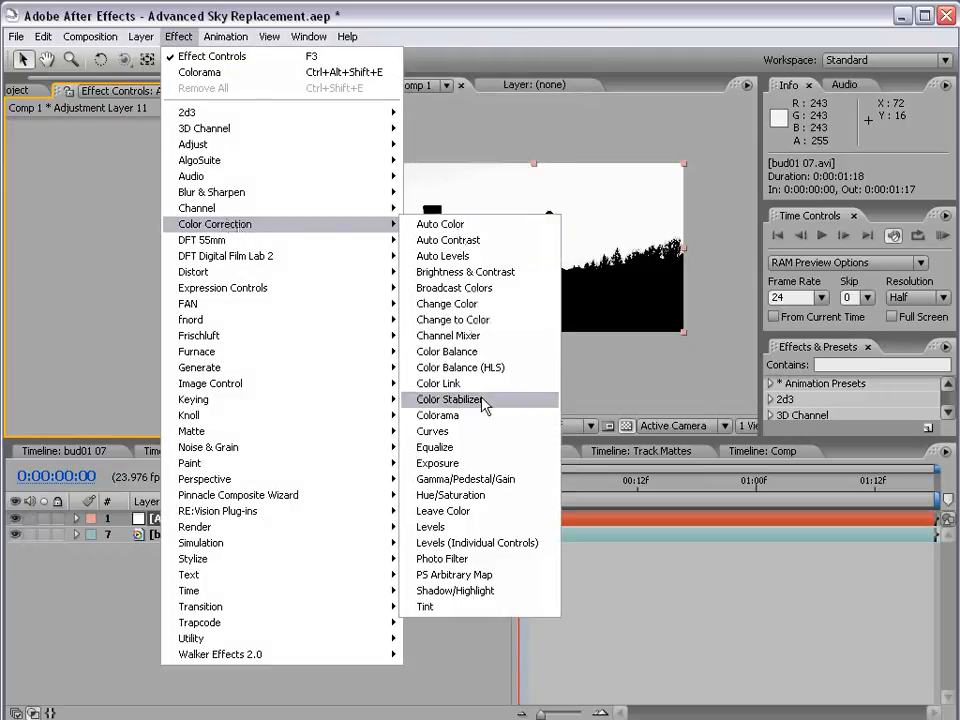
left_click(465, 495)
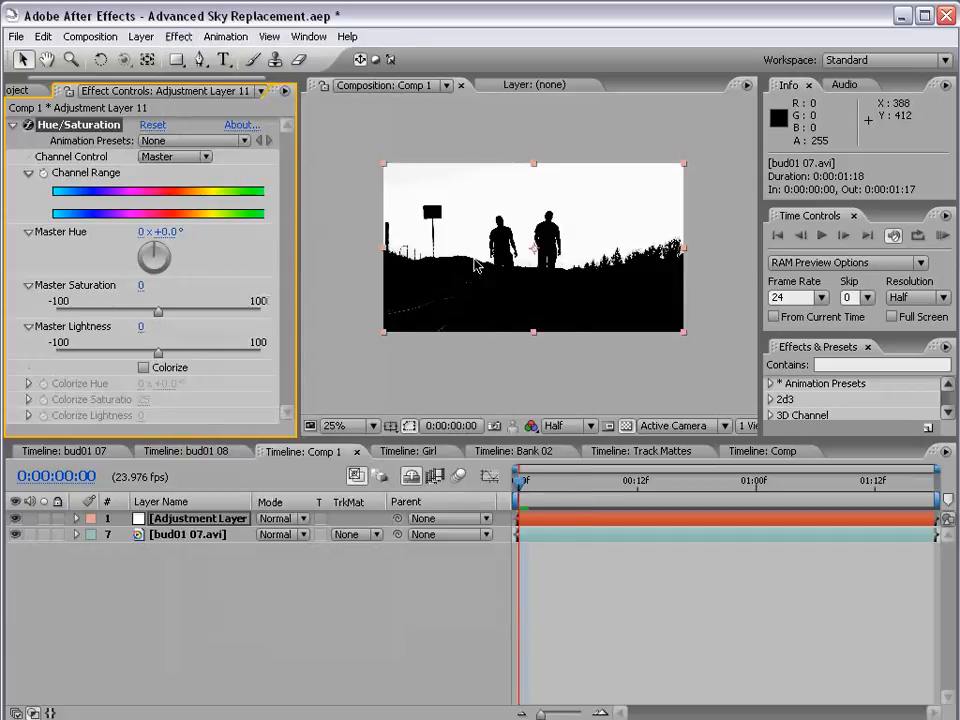
Step: Duplicate the bud01 07.avi layer and delete the Colorama effect from the lower copy
left_click(183, 520)
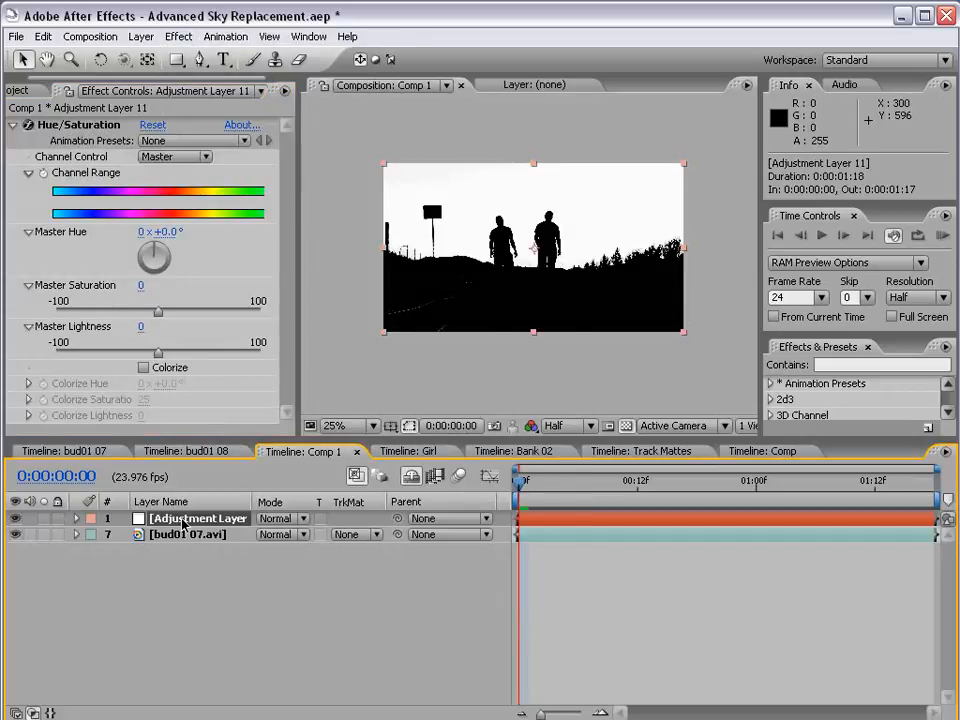
left_click(180, 534)
key("ctrl+d")
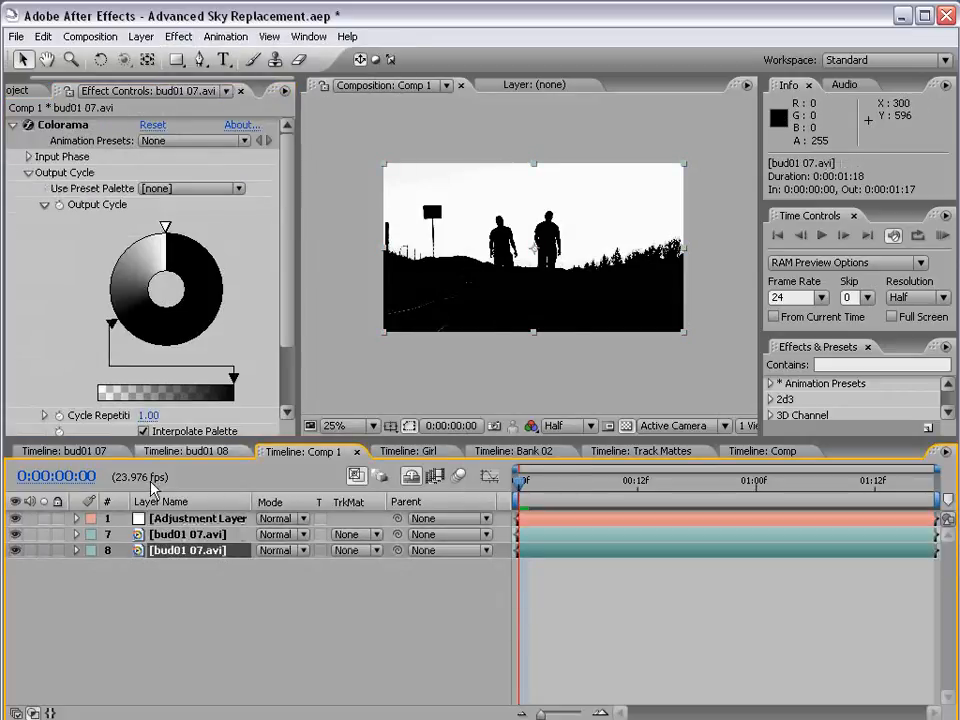
left_click(66, 125)
key("Delete")
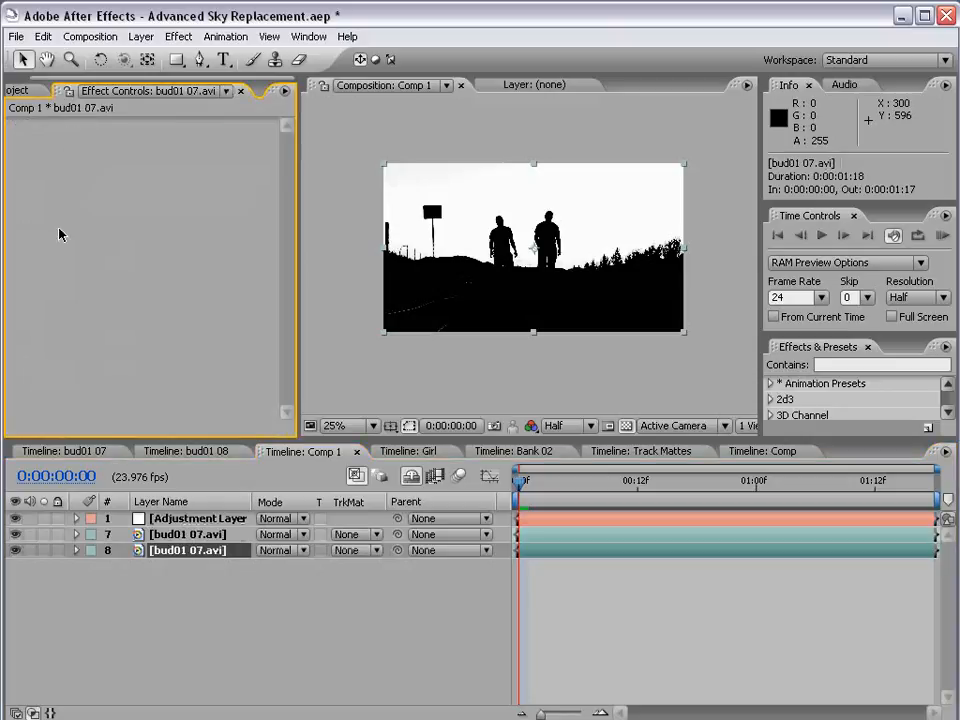
Step: Place the adjustment layer between the two bud01 07.avi layers, set its track matte to Luma Matte, and keep the lower footage visible
left_click(15, 534)
left_click(15, 534)
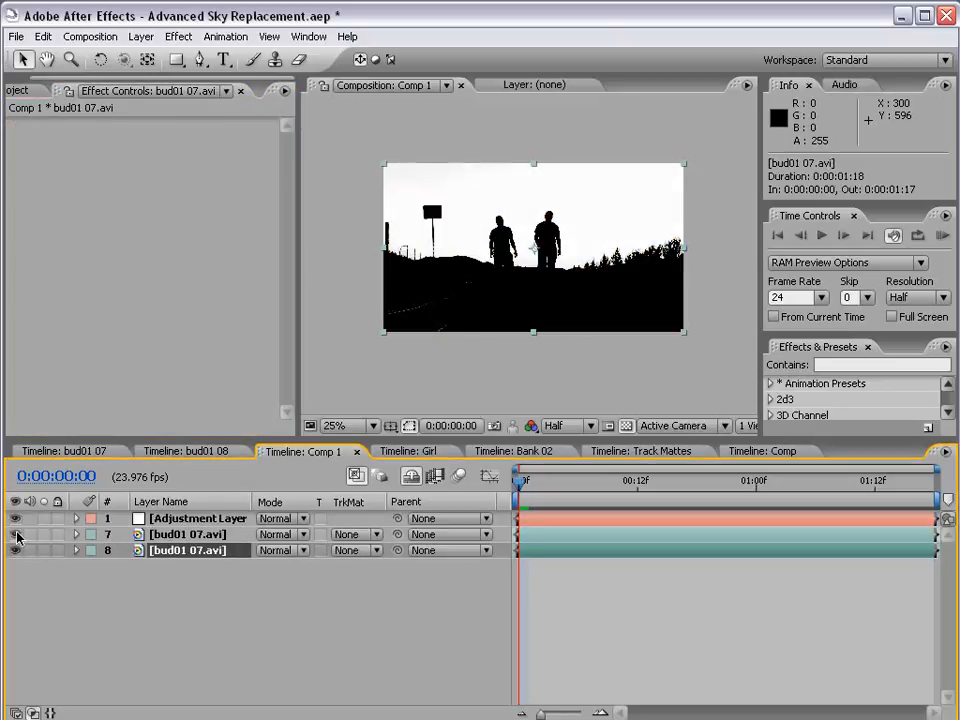
left_click(180, 525)
left_click_drag(180, 525, 160, 538)
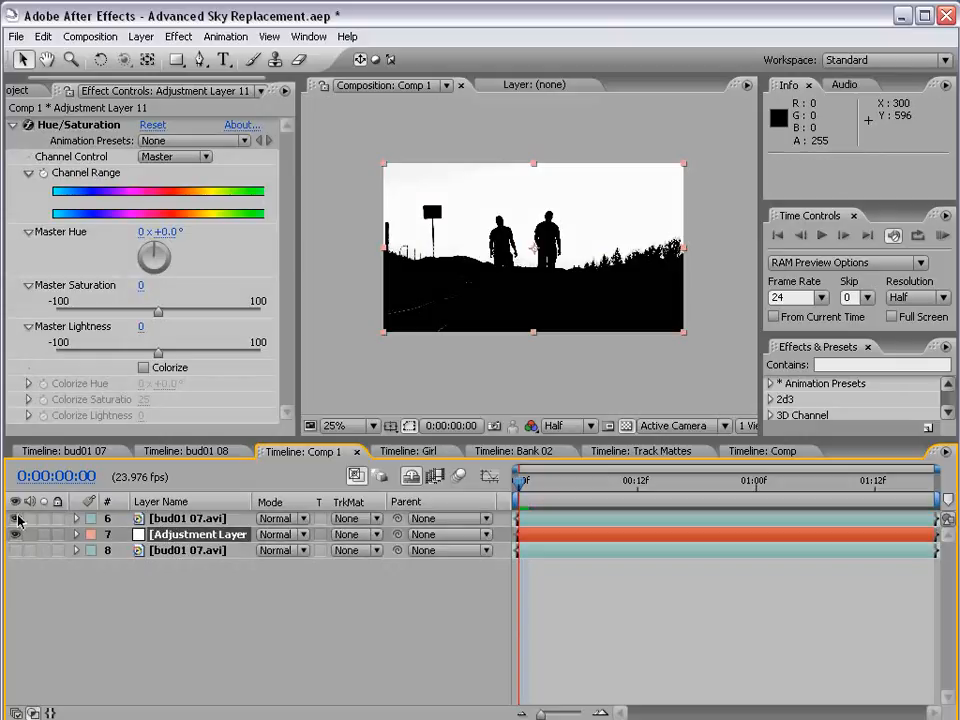
left_click(352, 534)
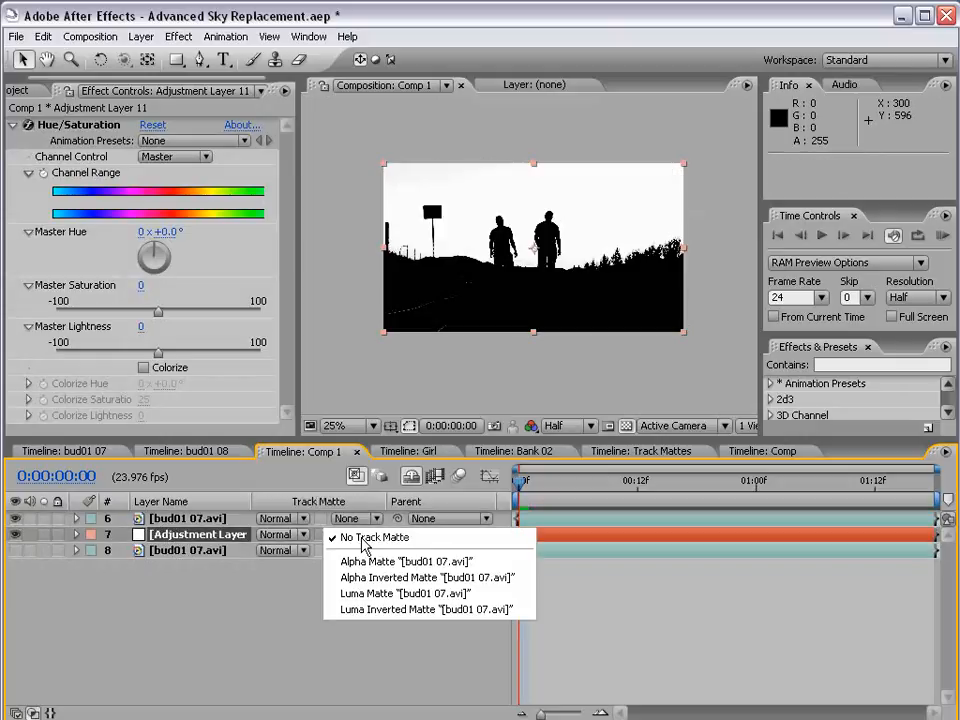
left_click(360, 591)
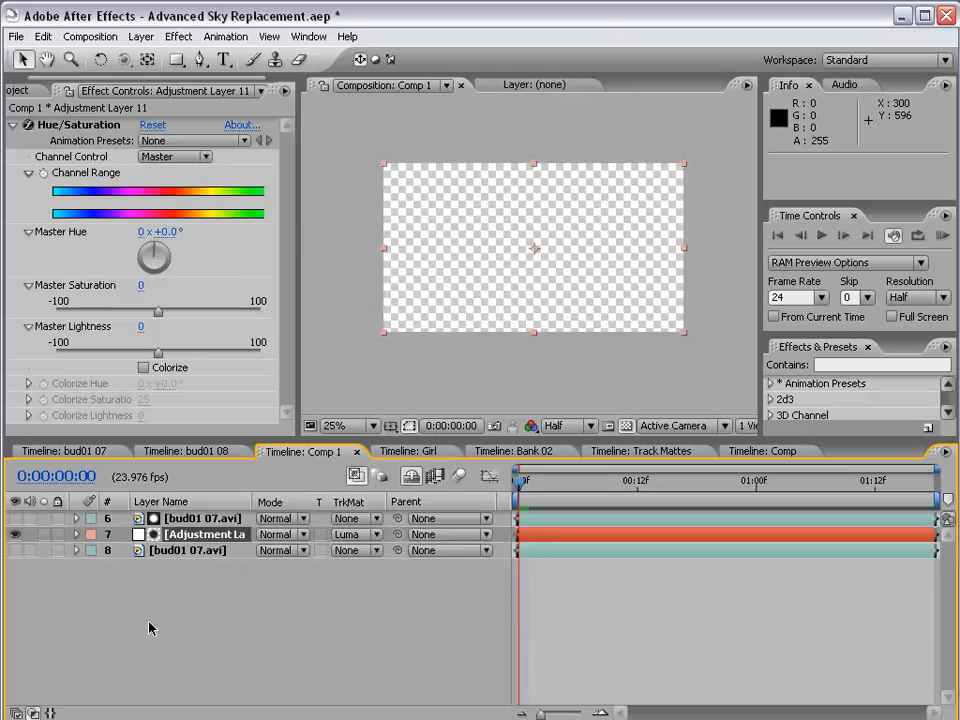
left_click(16, 550)
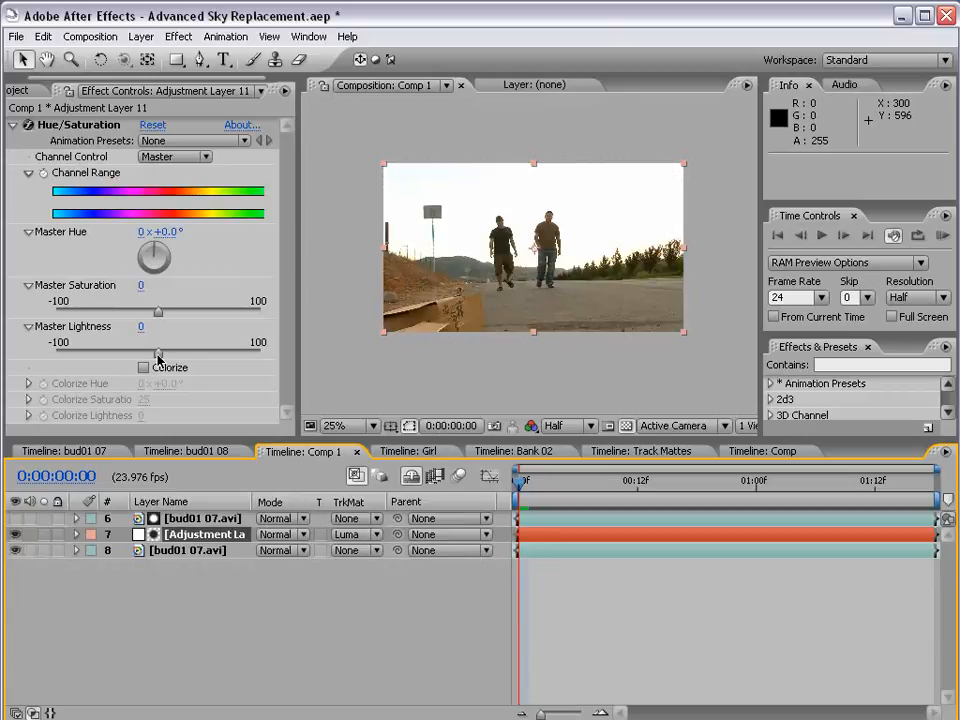
Step: Try a Master Lightness of -77 on the adjustment layer, compare it with the matte layer, and reset Hue/Saturation
left_click_drag(157, 356, 78, 353)
scroll(637, 298, "up", 1)
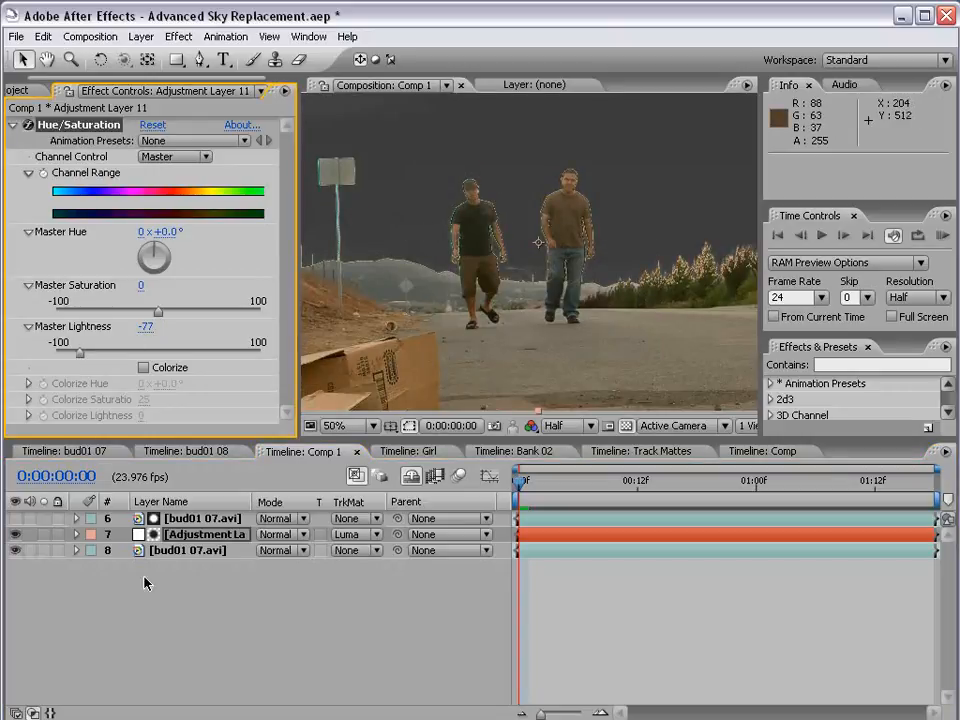
left_click(15, 518)
scroll(506, 285, "down", 1)
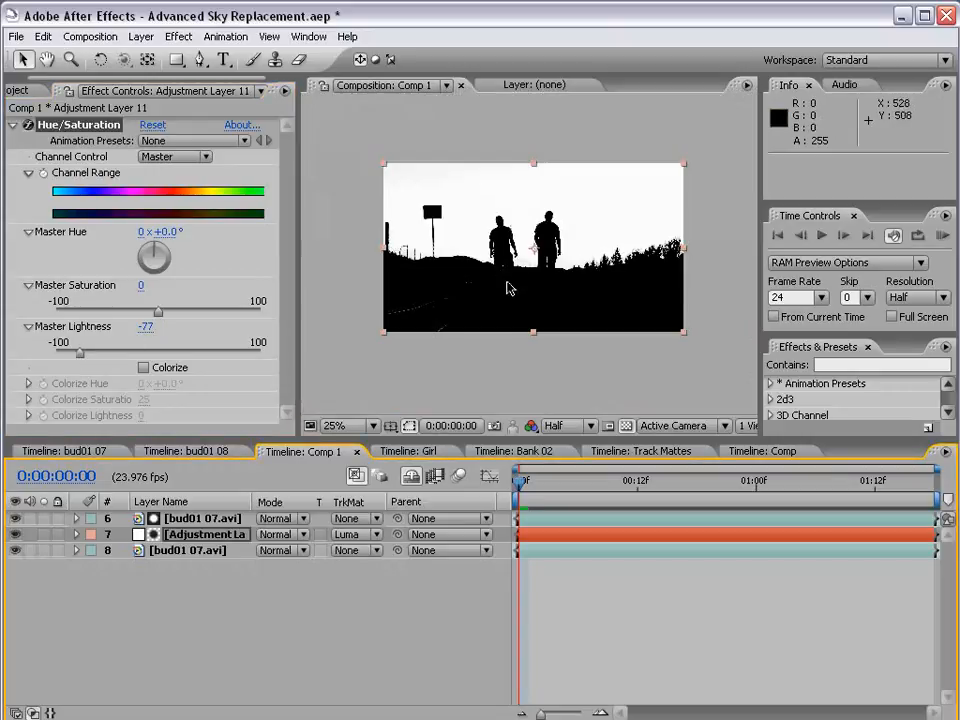
scroll(480, 285, "up", 1)
left_click(15, 518)
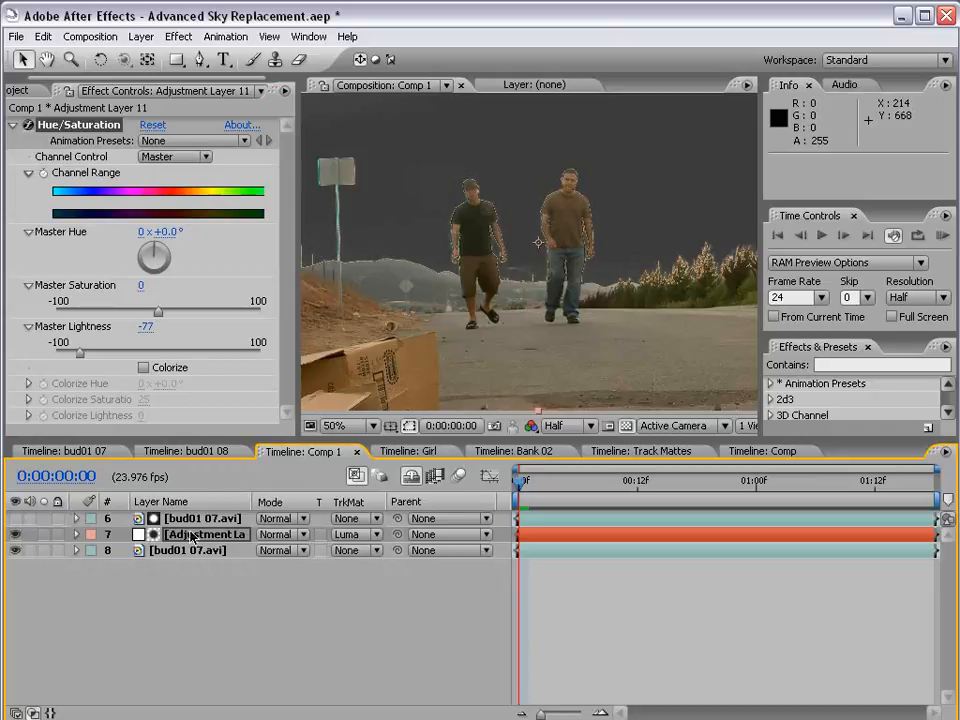
left_click(150, 126)
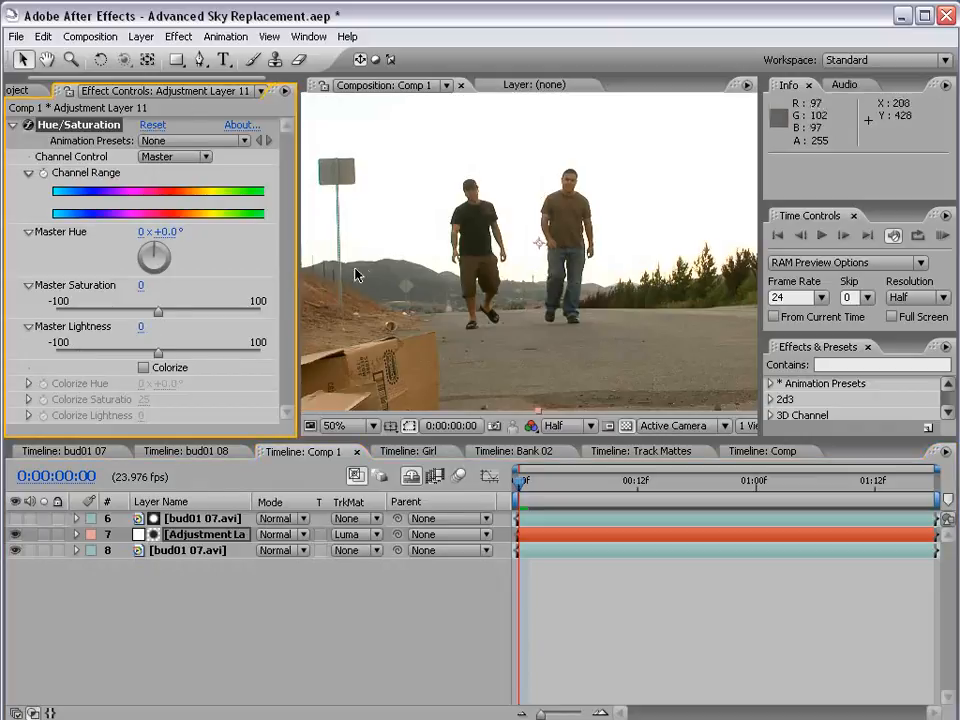
Step: Enable Colorize in Hue/Saturation and set Colorize Lightness to -17 and Colorize Hue to 1x+87.0°
left_click(143, 368)
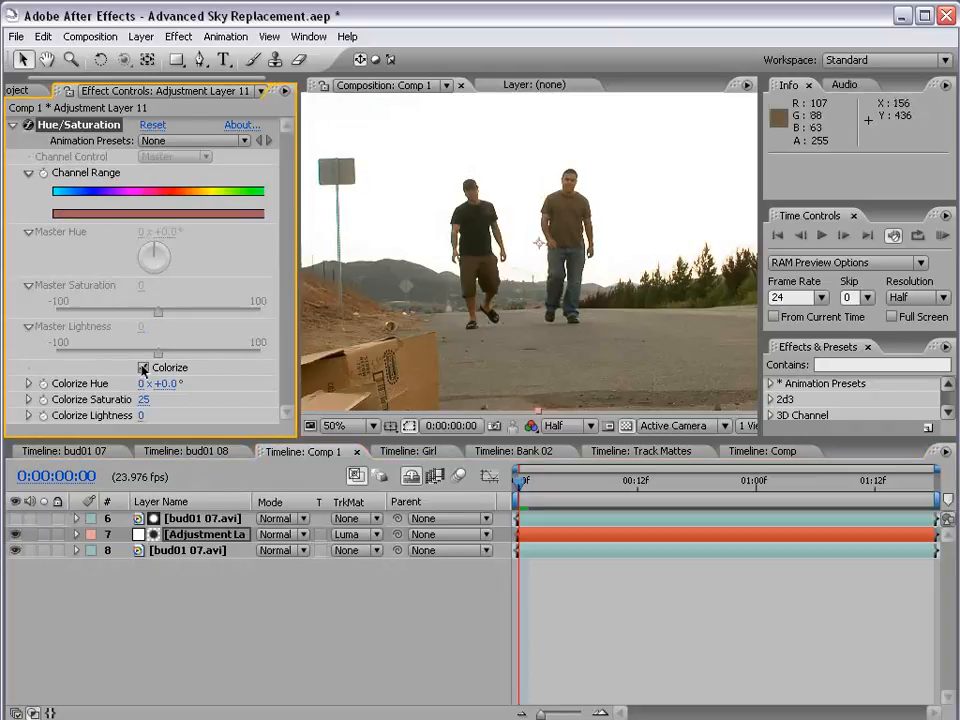
left_click_drag(139, 416, 125, 416)
left_click_drag(166, 383, 305, 382)
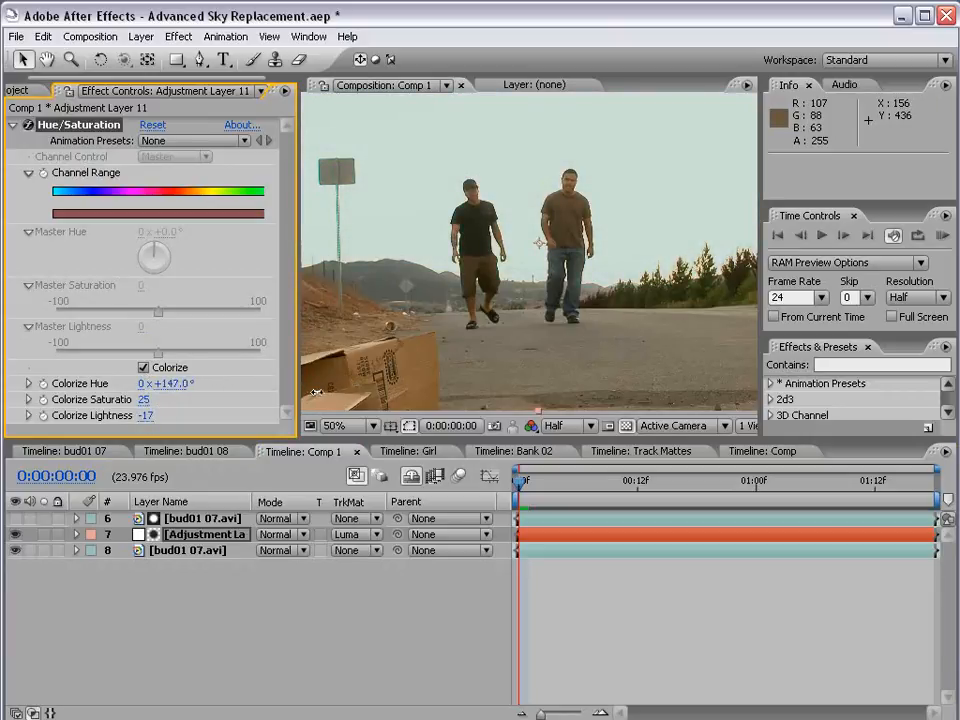
key("comma")
left_click_drag(166, 384, 437, 387)
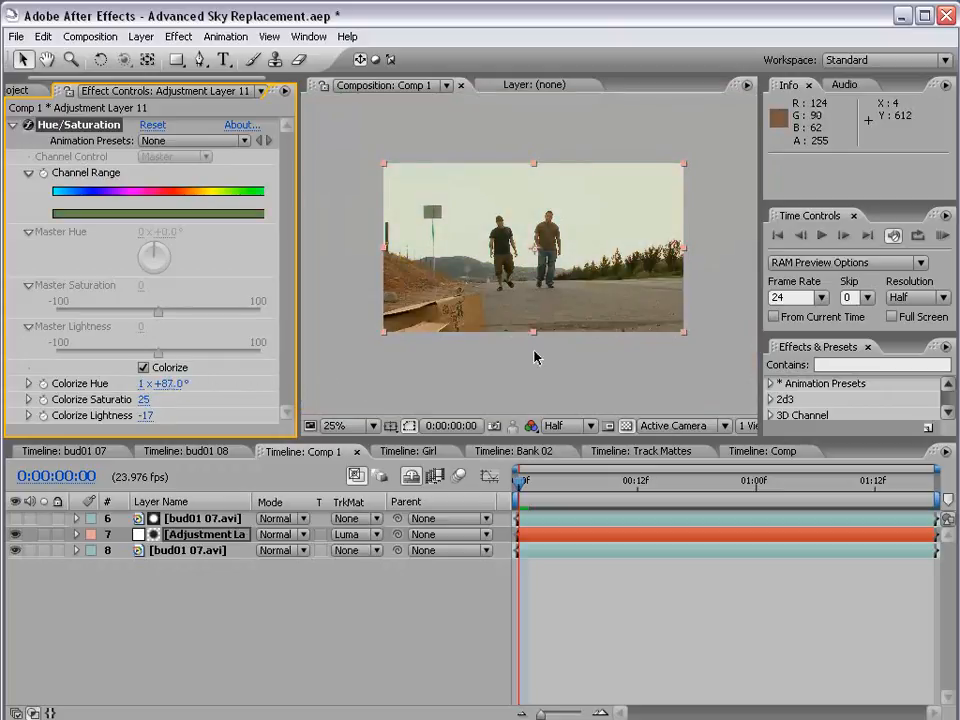
Step: Examine the tinted sky in a maximized composition view and save the project
key("period")
key("grave")
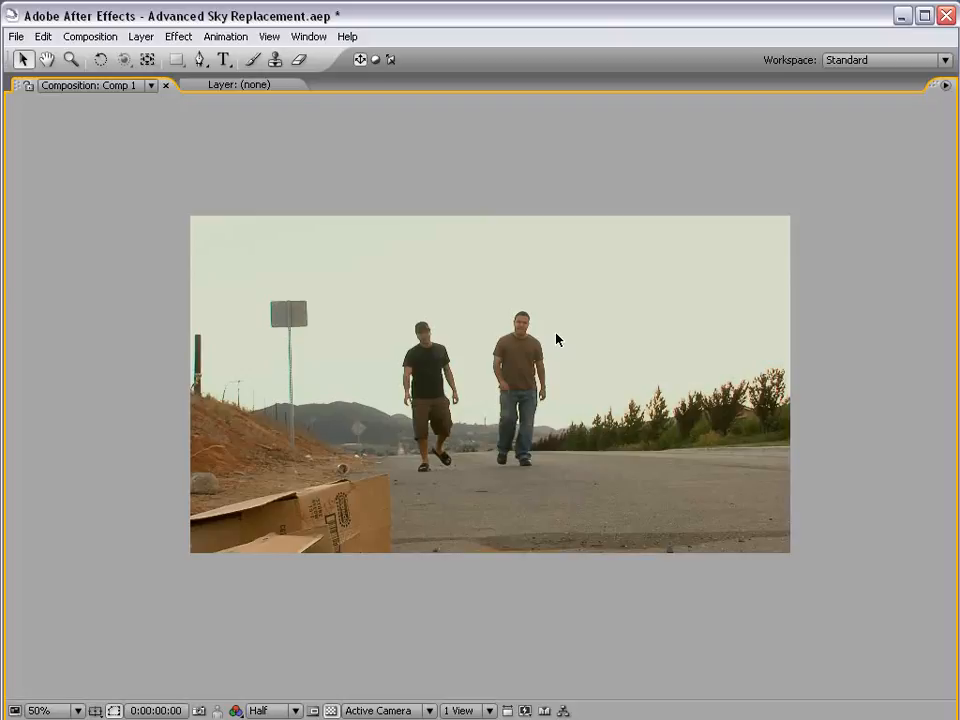
key("grave")
key("comma")
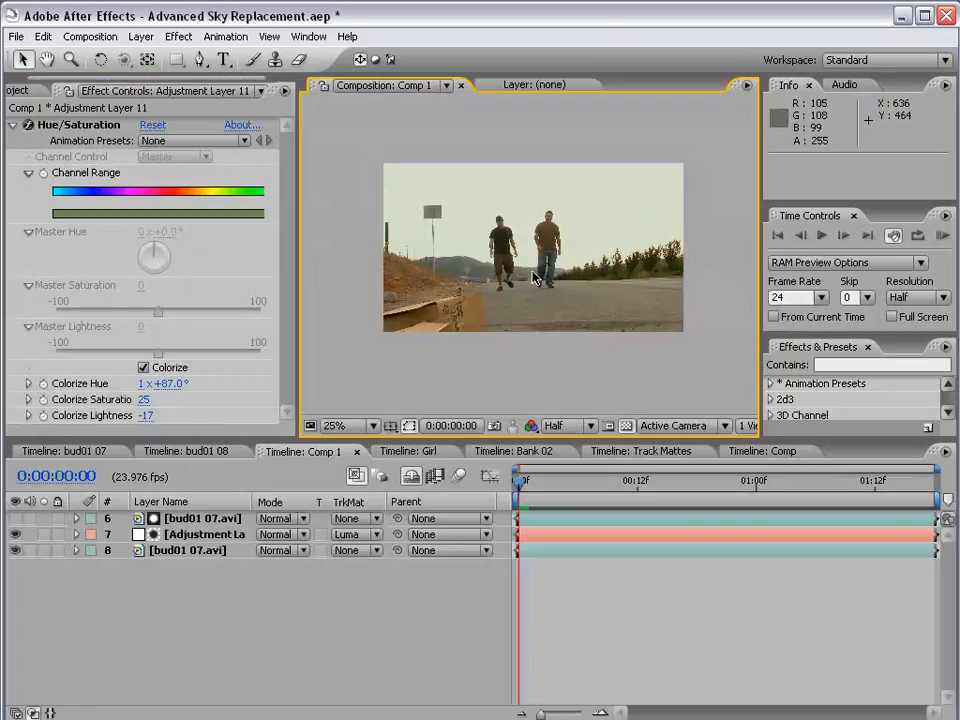
key("ctrl+s")
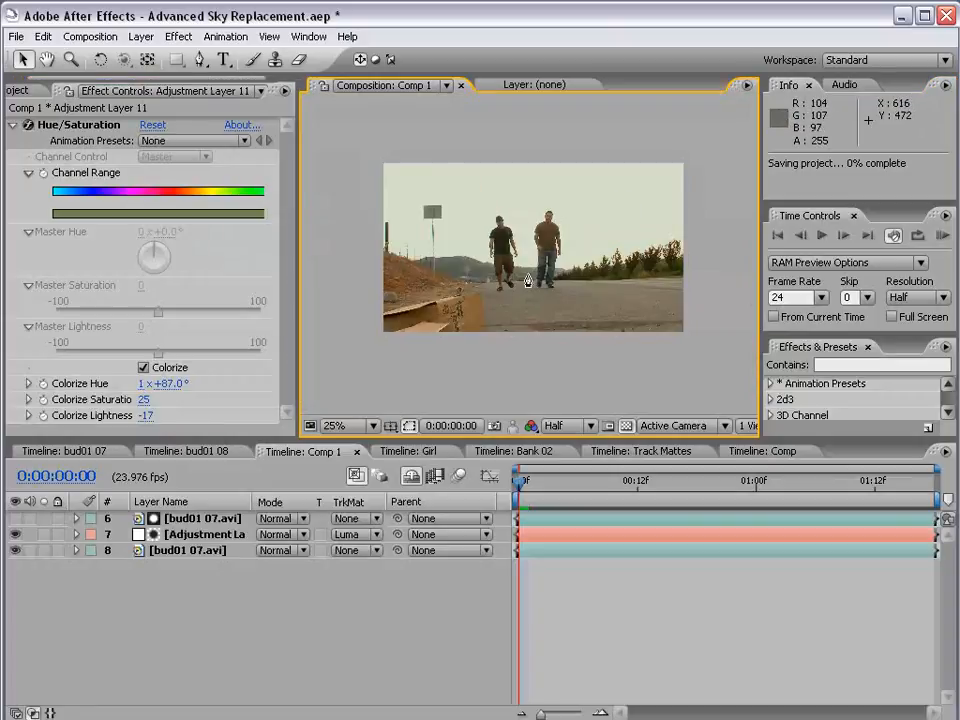
Step: Create a new 1280 × 720 solid in a soft light blue
left_click(146, 40)
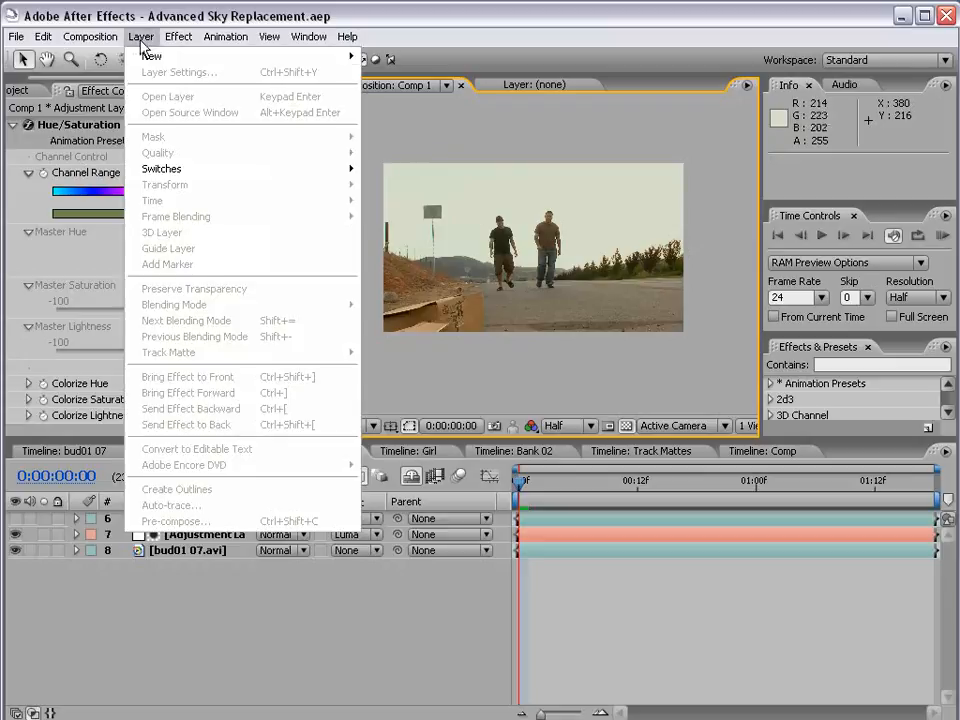
mouse_move(349, 57)
left_click(414, 78)
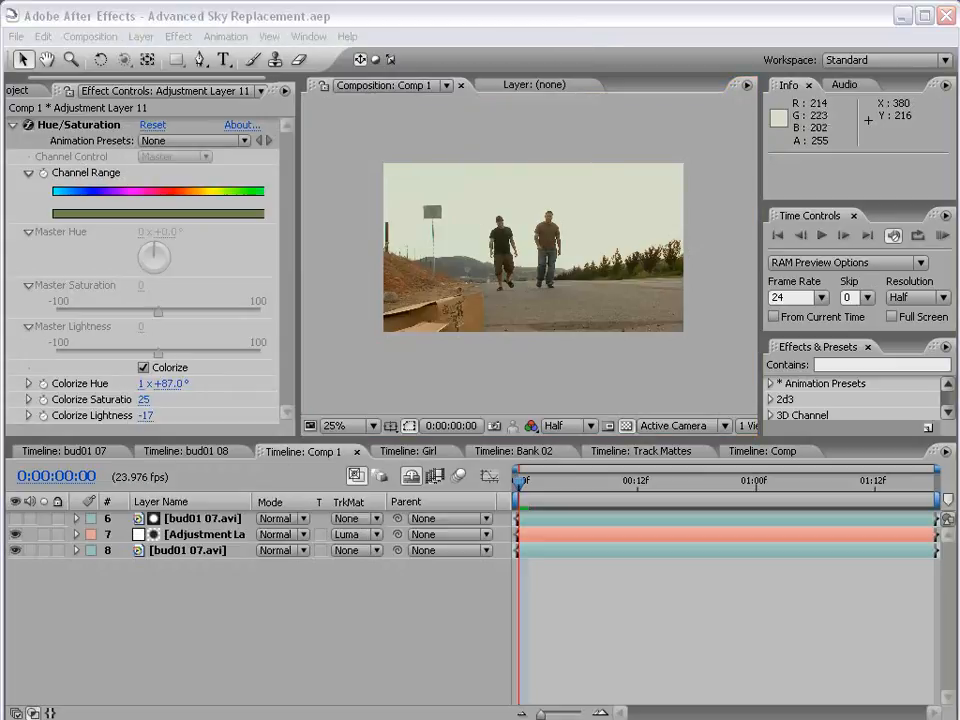
left_click_drag(480, 259, 180, 210)
left_click(258, 513)
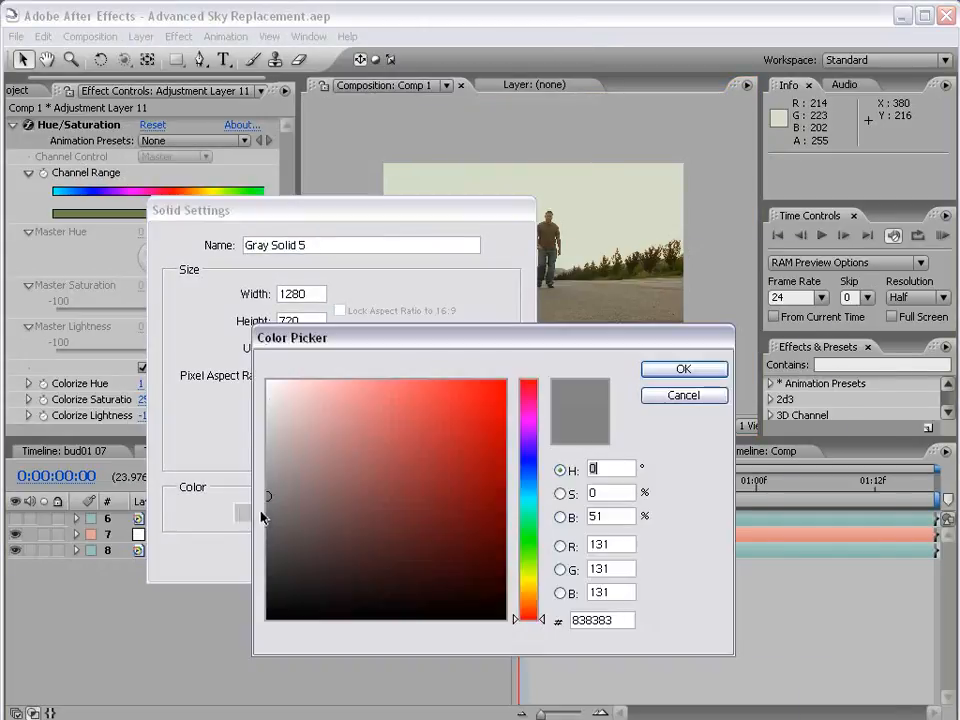
left_click(533, 488)
left_click_drag(340, 388, 334, 435)
left_click(683, 369)
left_click(375, 557)
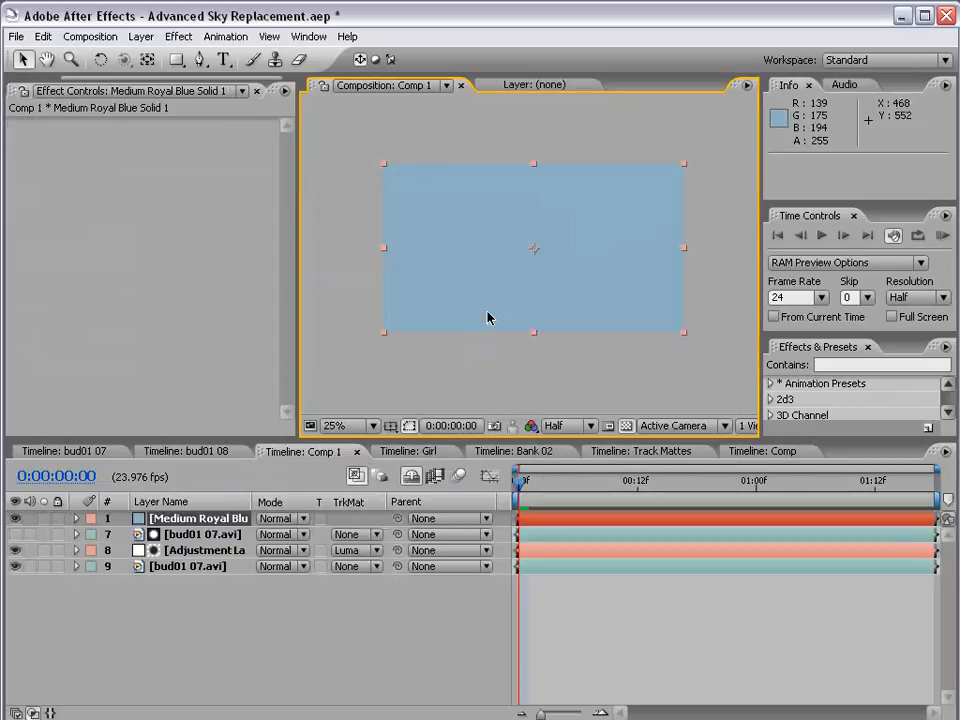
Step: Draw a rectangular mask over the upper part of the blue solid and set its feather to 315 pixels
key("comma")
left_click(176, 62)
left_click_drag(369, 169, 669, 243)
key("f")
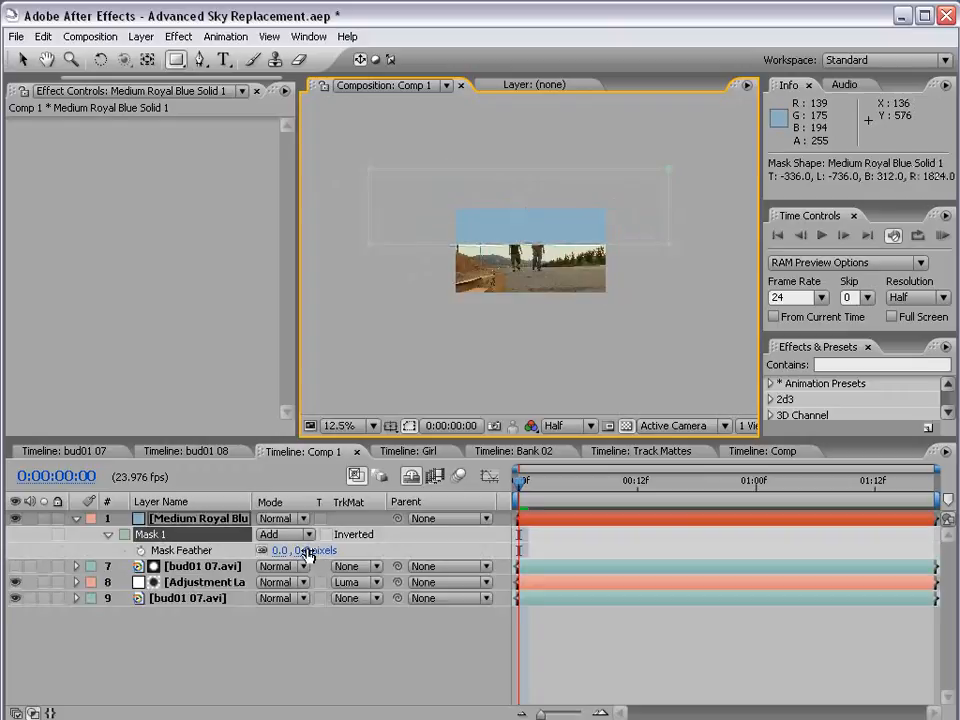
left_click_drag(306, 550, 588, 540)
key("v")
scroll(541, 246, "up", 1)
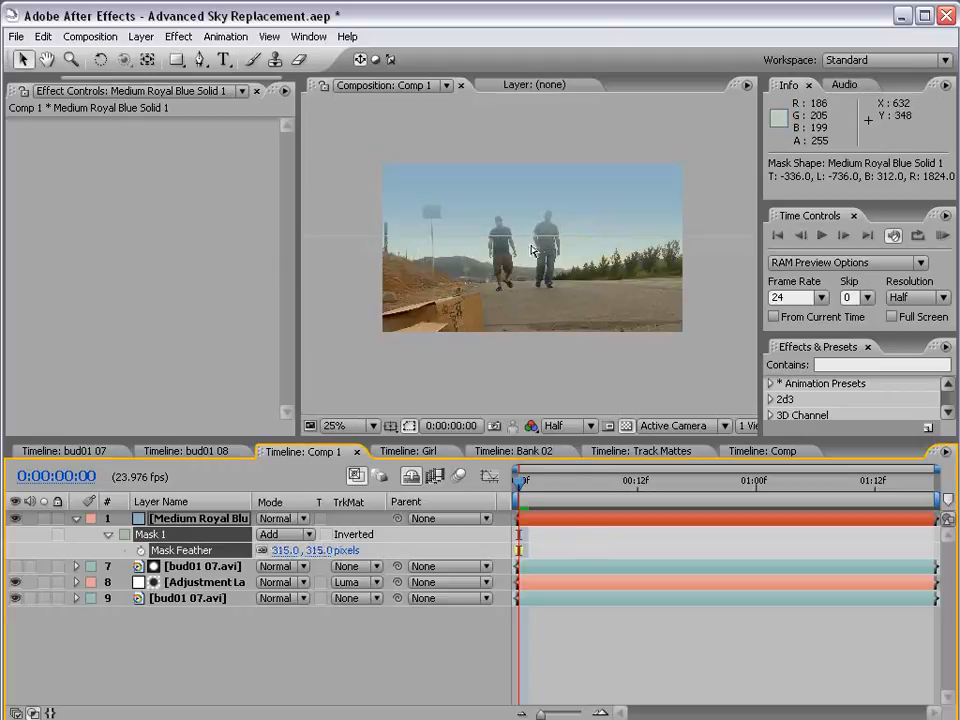
Step: Move the blue solid up 72 pixels to position 640, 288
key("space")
left_click_drag(526, 166, 513, 260)
left_click(202, 518)
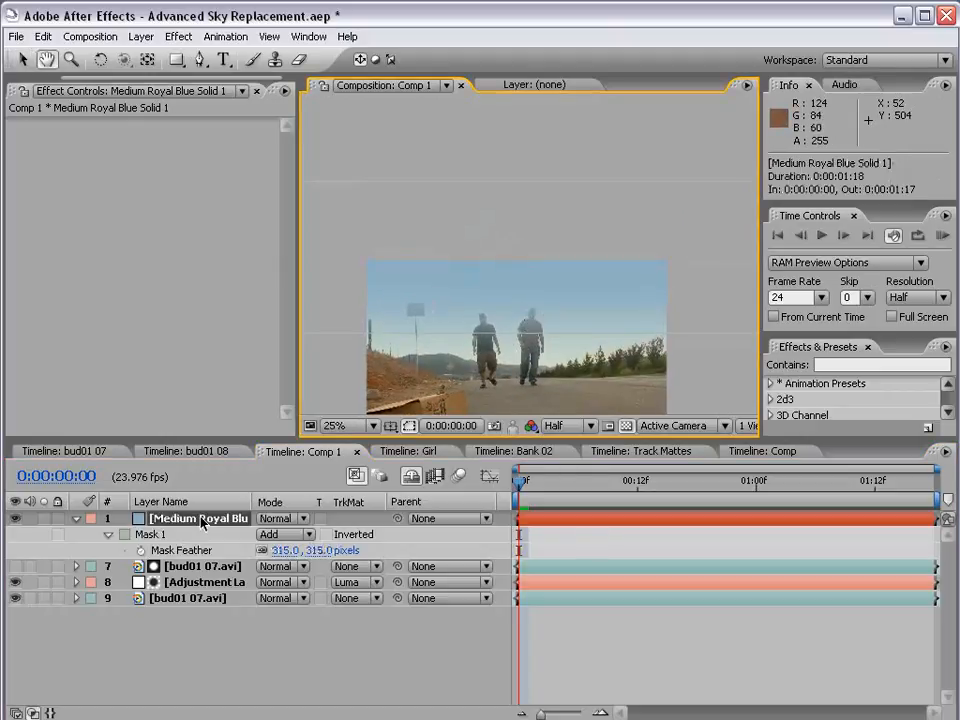
left_click_drag(568, 295, 568, 277)
Step: Set the blue solid's layer opacity to 83% and check the sky gradient in an enlarged composition view
key("t")
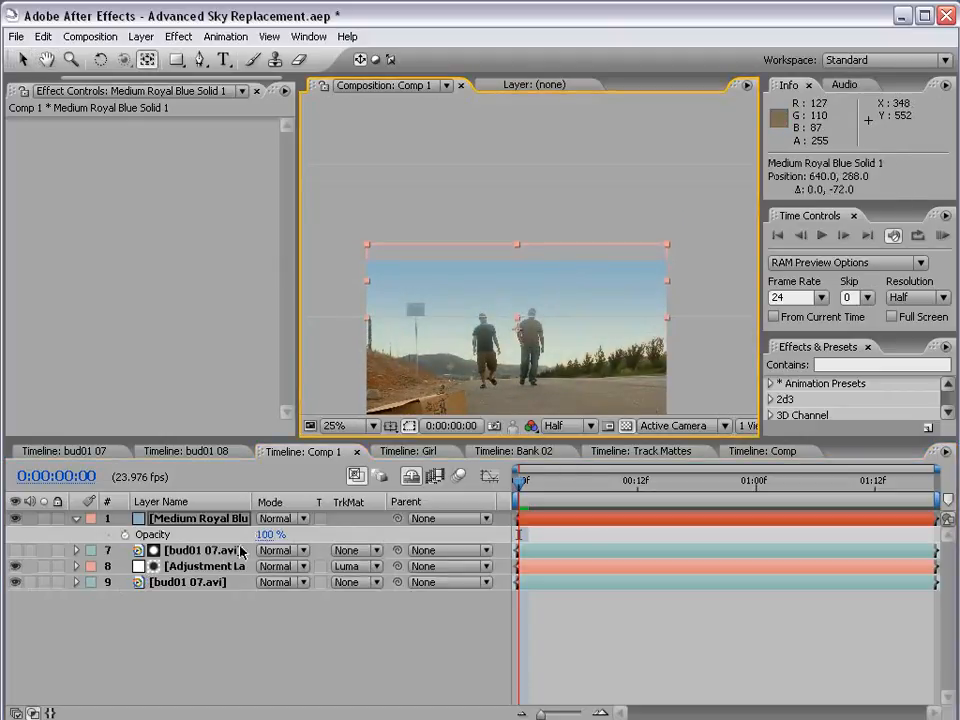
key("t")
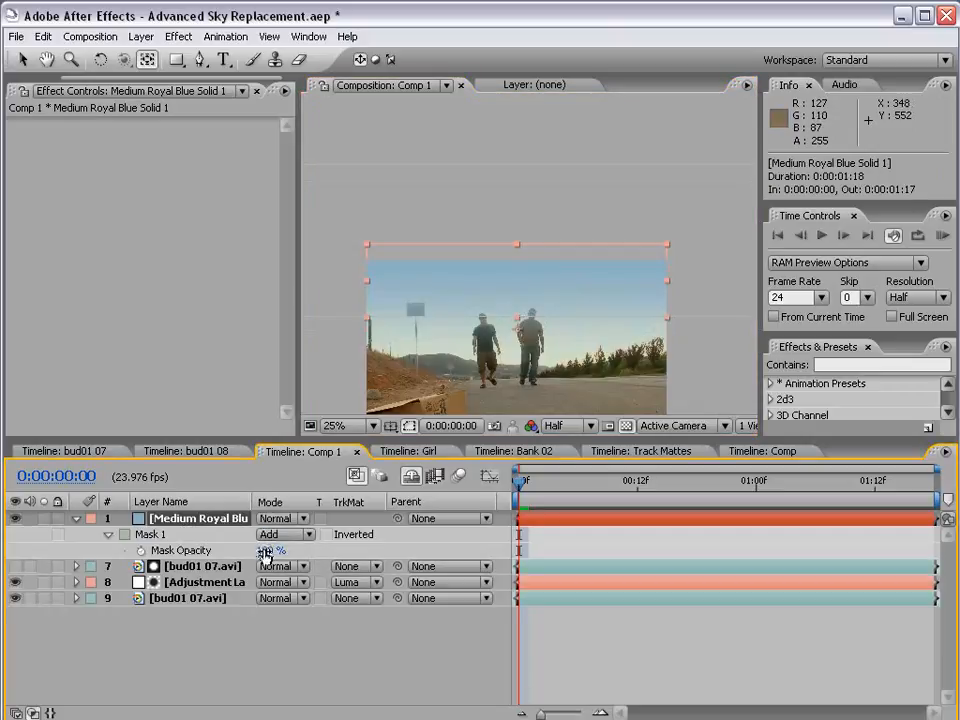
key("t")
left_click_drag(270, 535, 229, 535)
key("grave")
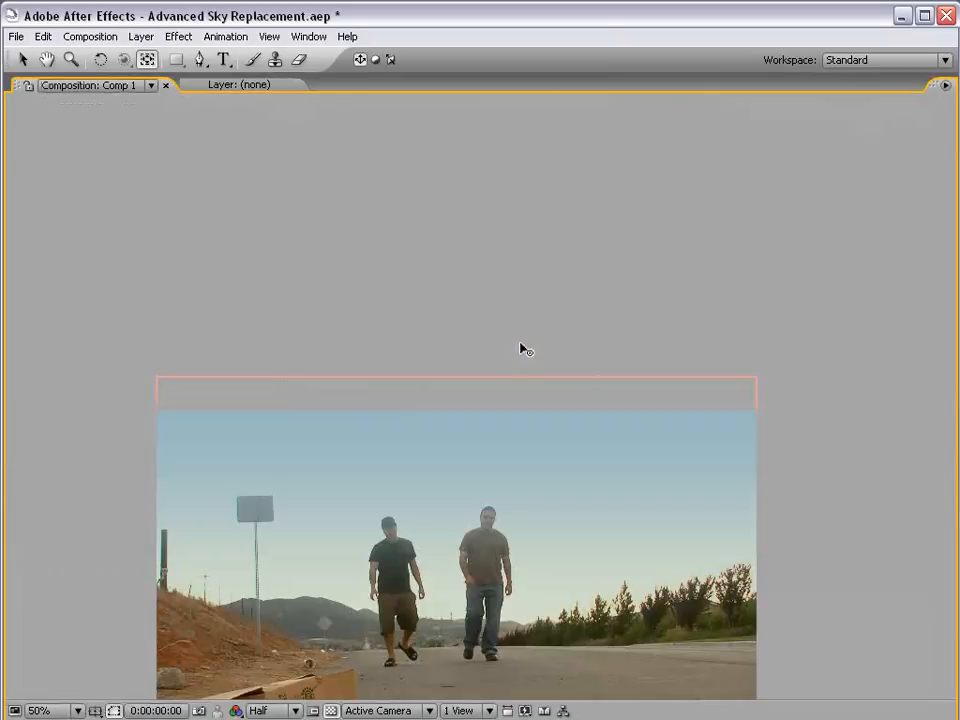
key("grave")
scroll(514, 317, "down", 5)
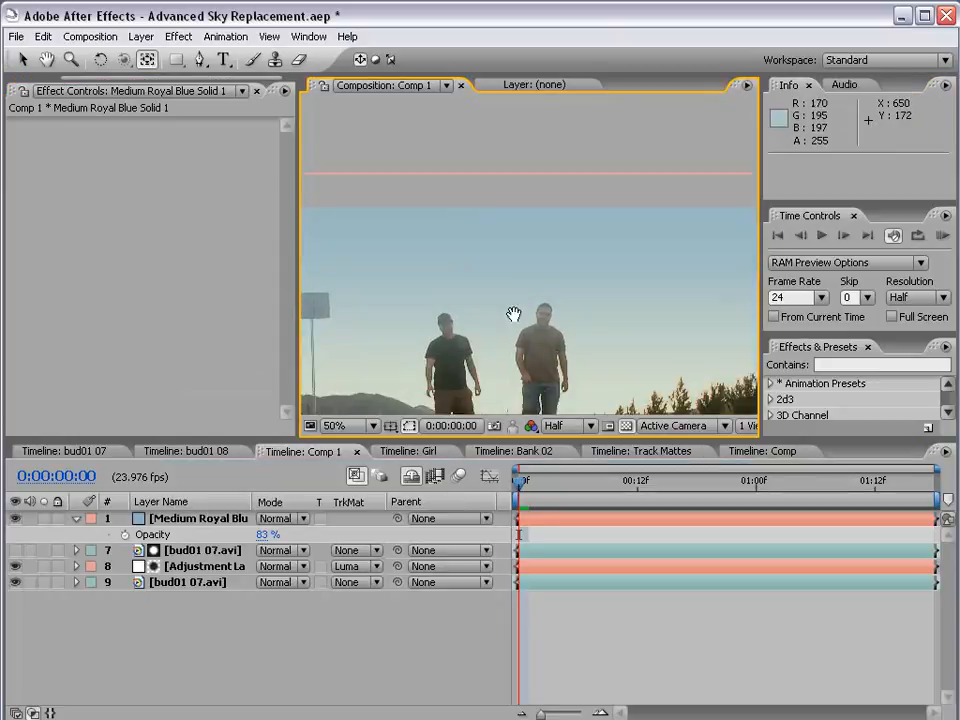
Step: Duplicate the base bud01 07.avi layer and its Colorama matte layer, and move both copies above the blue solid
left_click(194, 584)
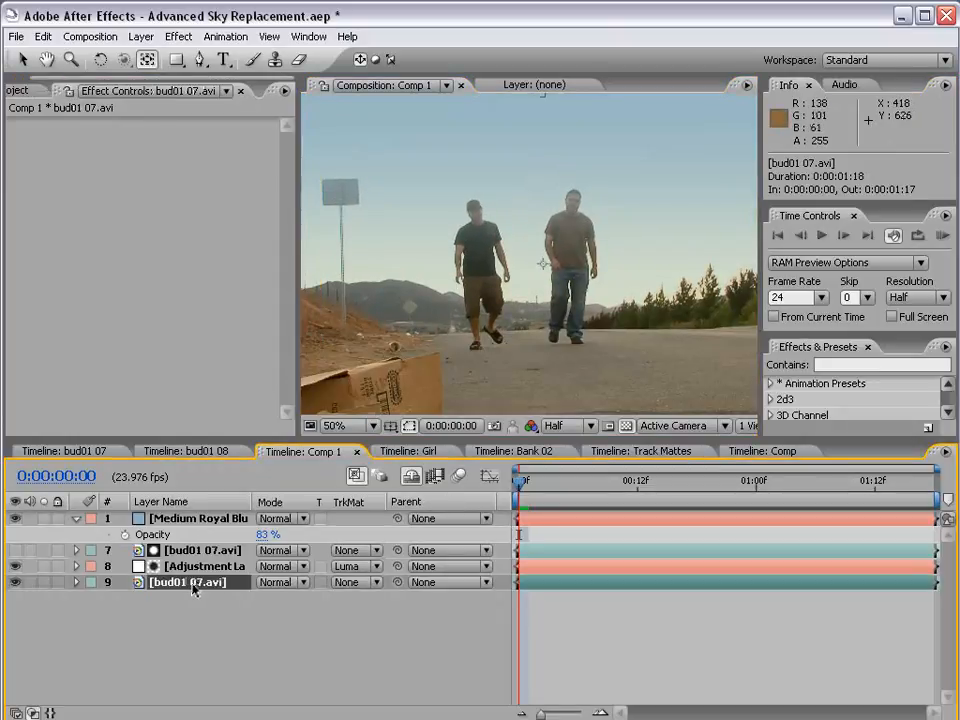
key("ctrl+d")
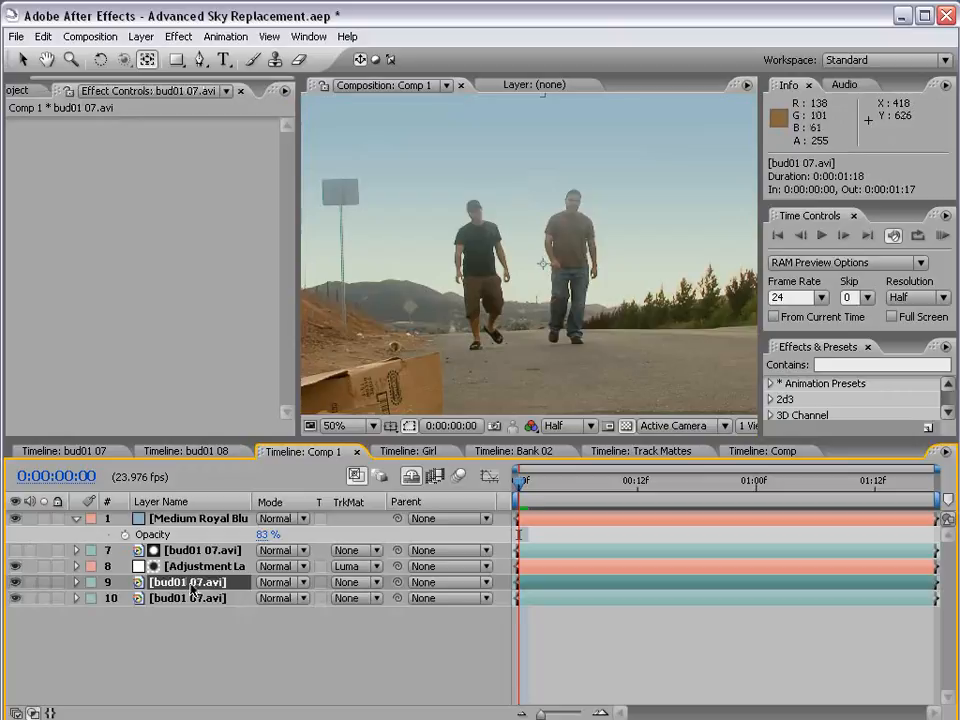
left_click(184, 552)
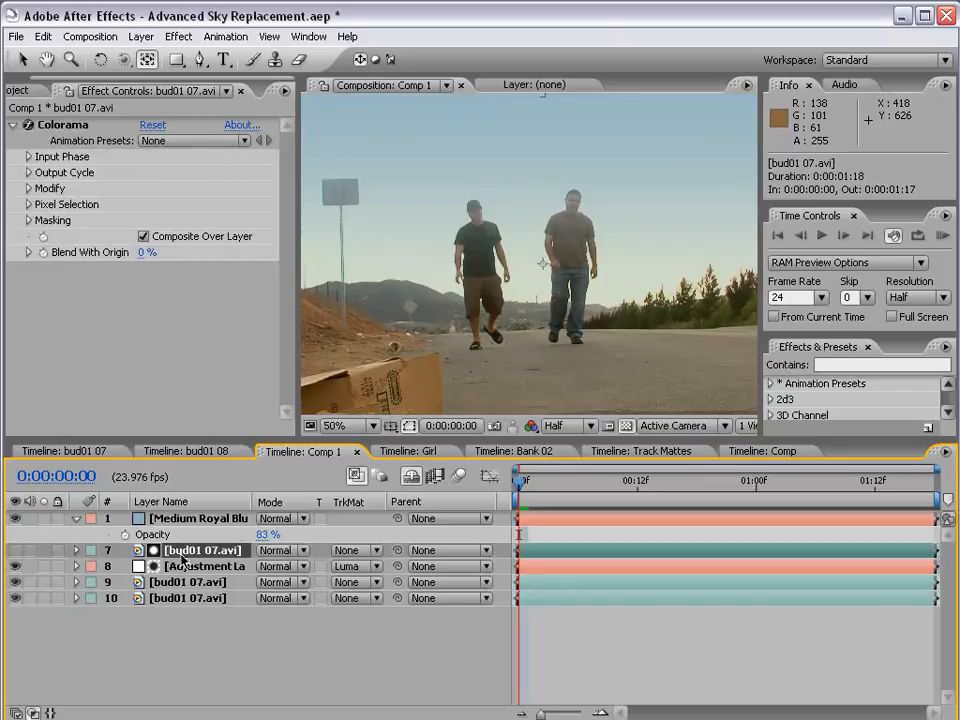
key("ctrl+d")
left_click(173, 599, "ctrl")
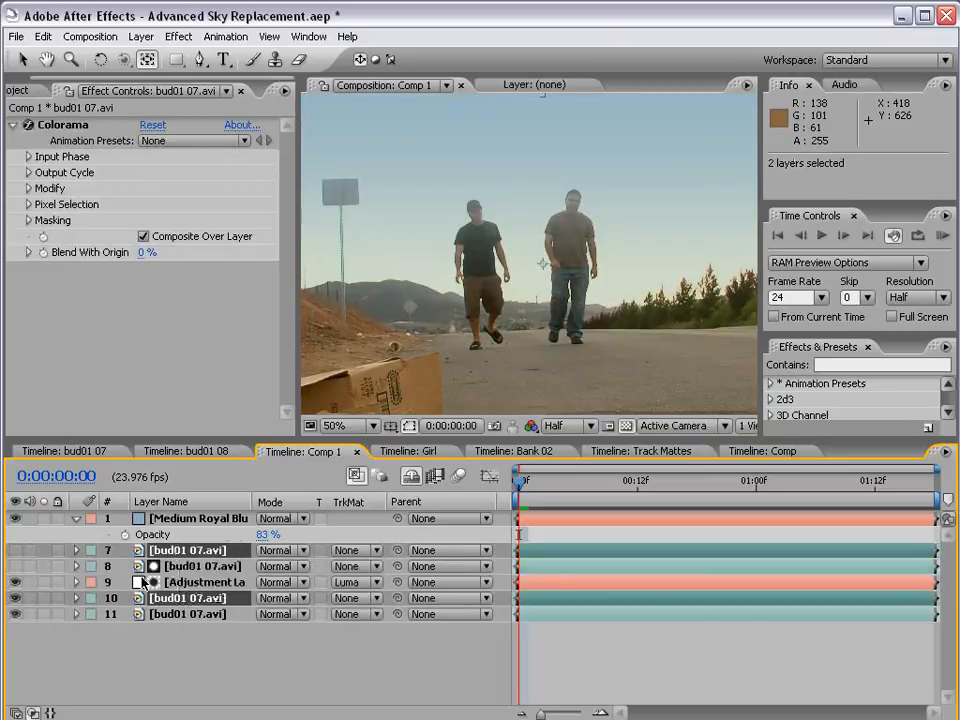
left_click_drag(190, 603, 190, 520)
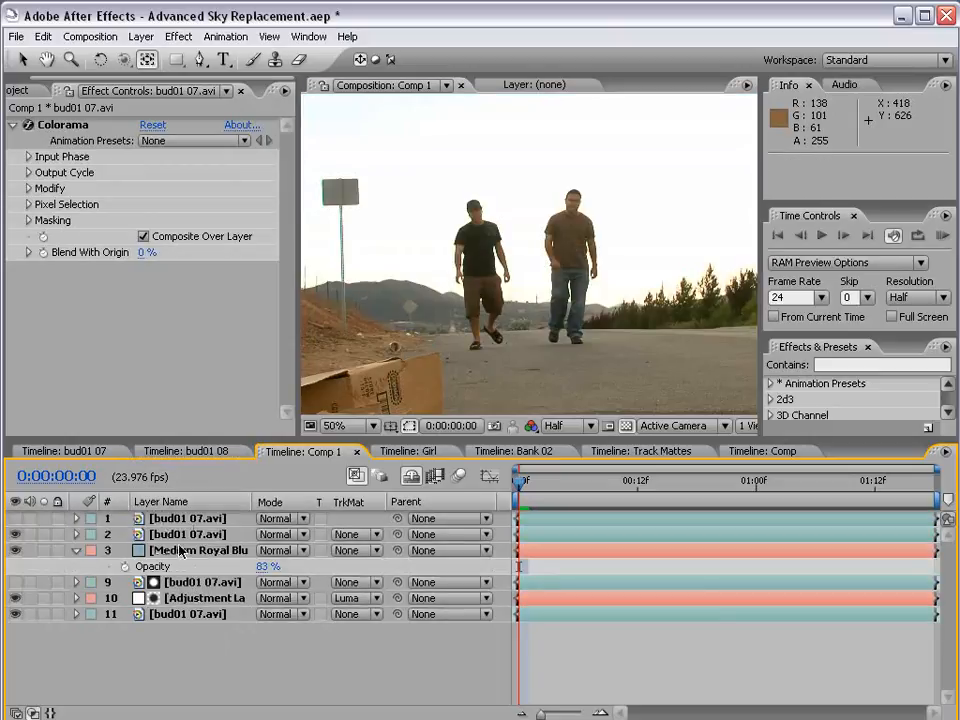
Step: Set the track matte of the copied bud01 07.avi footage to Luma Inverted, using the Colorama copy above it
left_click(163, 535)
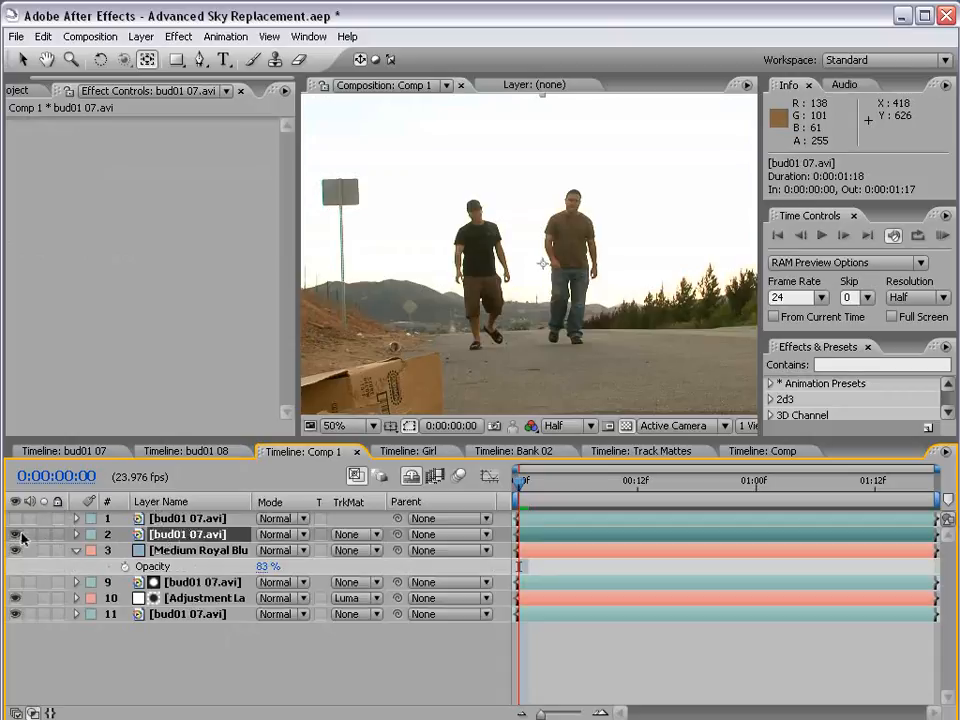
left_click(352, 538)
left_click(16, 519)
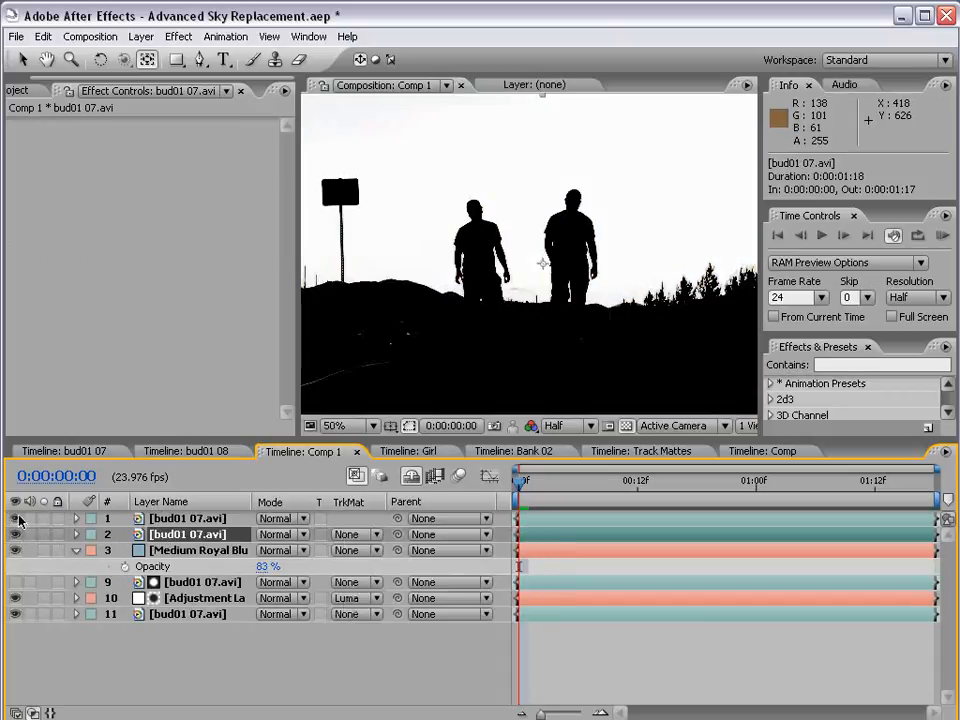
left_click(16, 519)
left_click(355, 534)
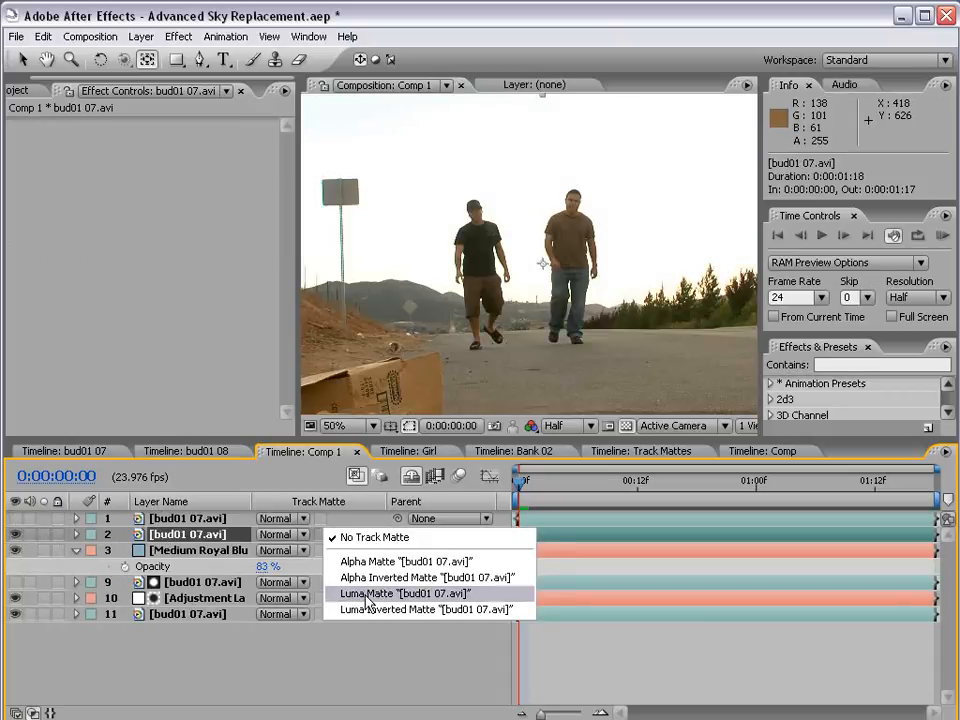
left_click(367, 593)
left_click(352, 535)
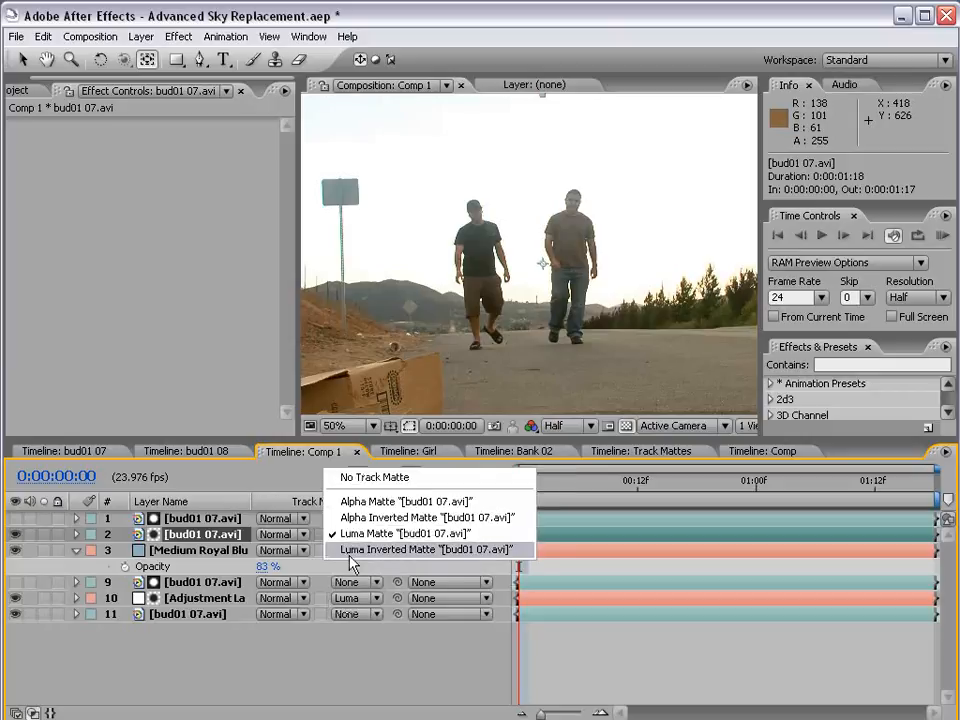
left_click(352, 553)
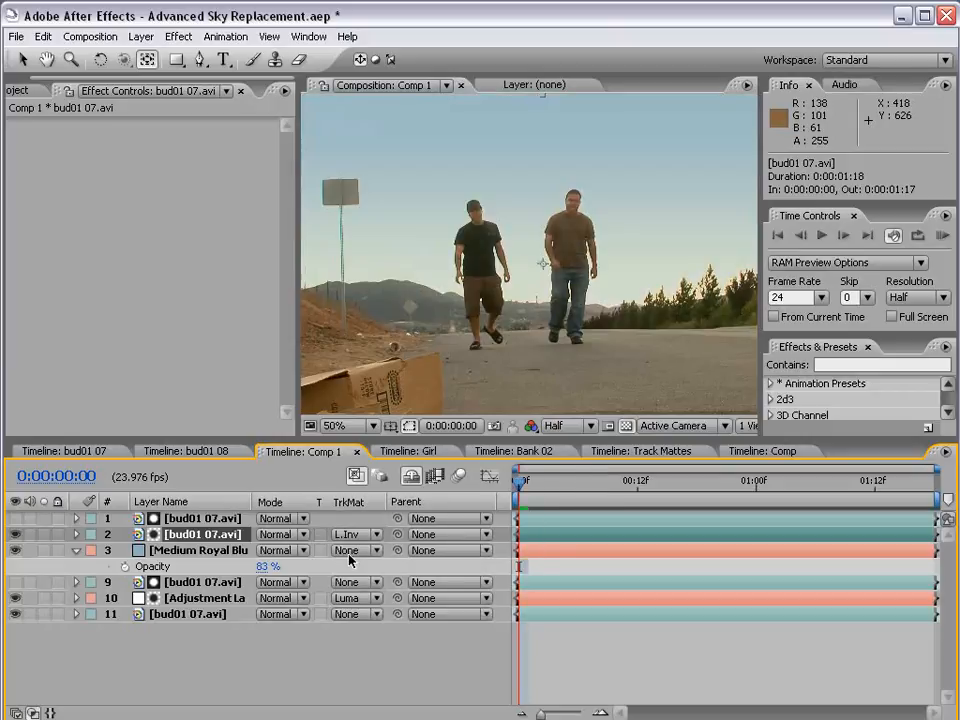
Step: Solo the matted bud01 07.avi copy to examine the isolated foreground, and restore the full composite
left_click(44, 535)
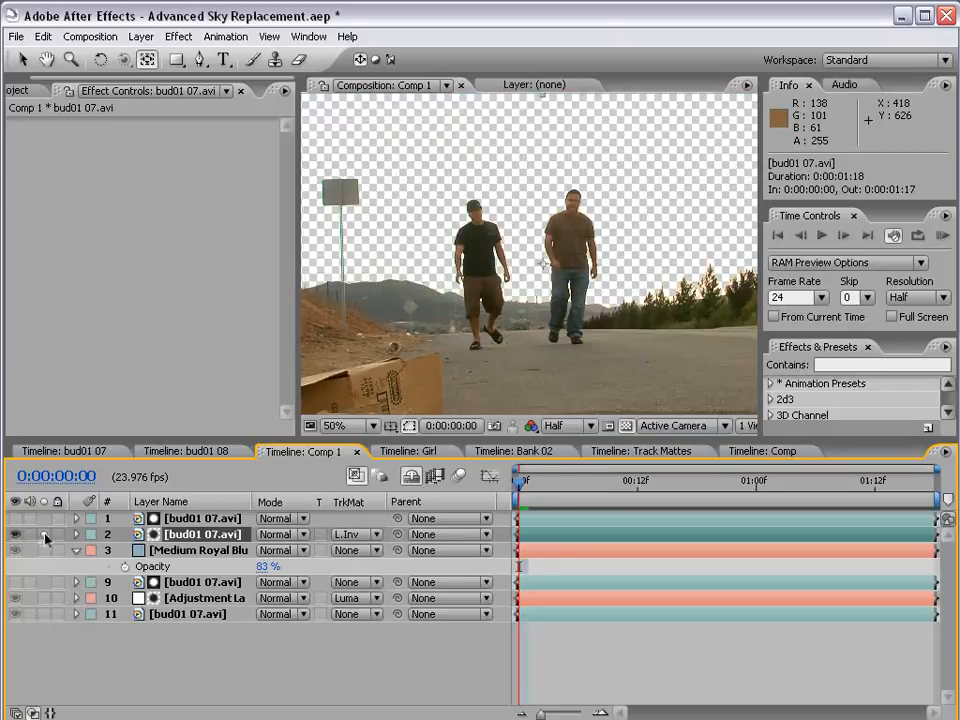
scroll(500, 265, "down", 1)
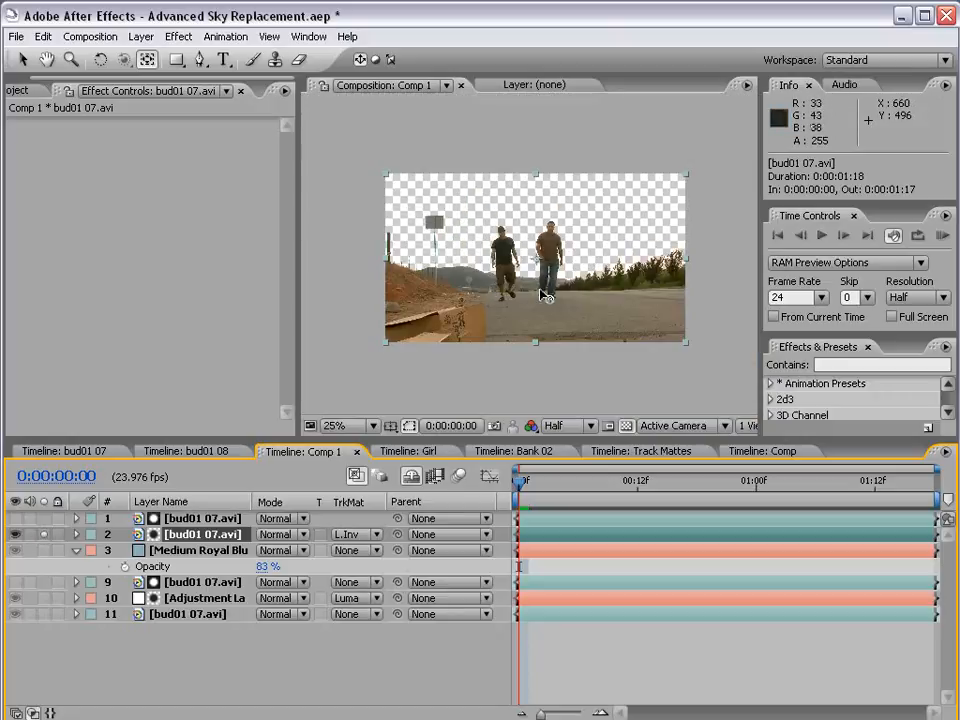
key("grave")
scroll(540, 310, "up", 1)
scroll(538, 368, "down", 1)
key("grave")
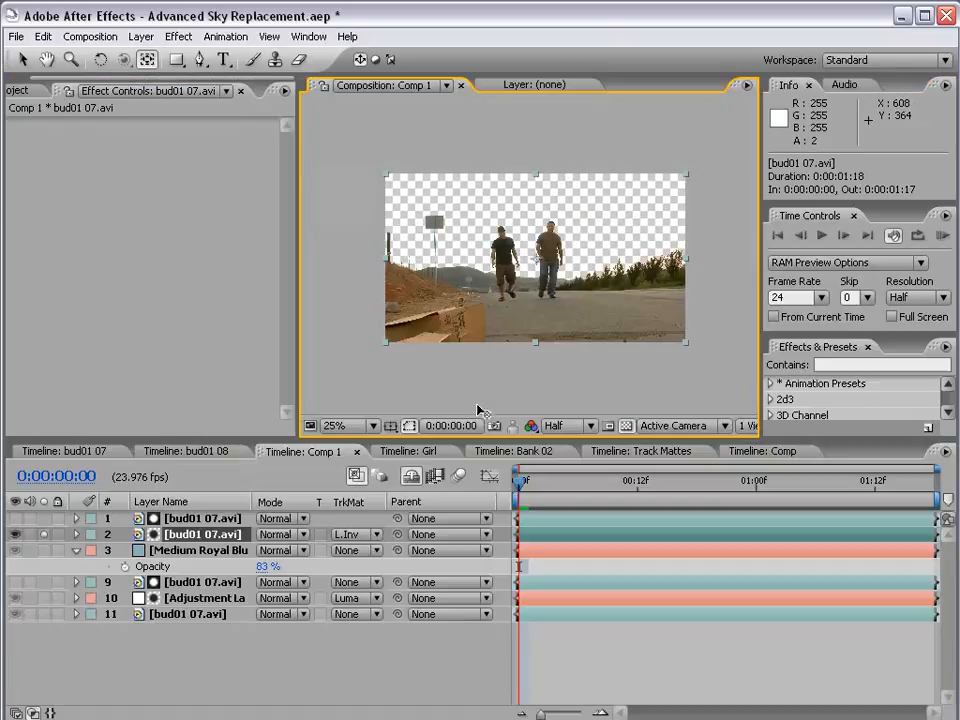
left_click(44, 535)
Step: Examine the composite in a maximized view at the first frame and at 0:00:01:11
key("grave")
scroll(510, 343, "up", 1)
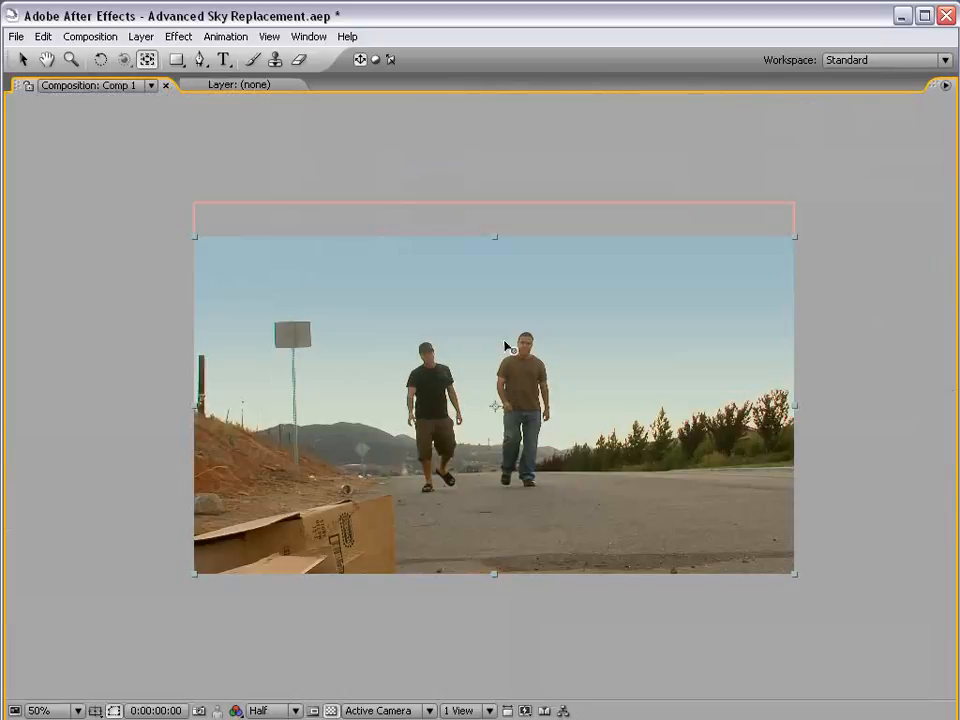
scroll(422, 351, "down", 1)
key("grave")
key("v")
left_click_drag(520, 482, 864, 492)
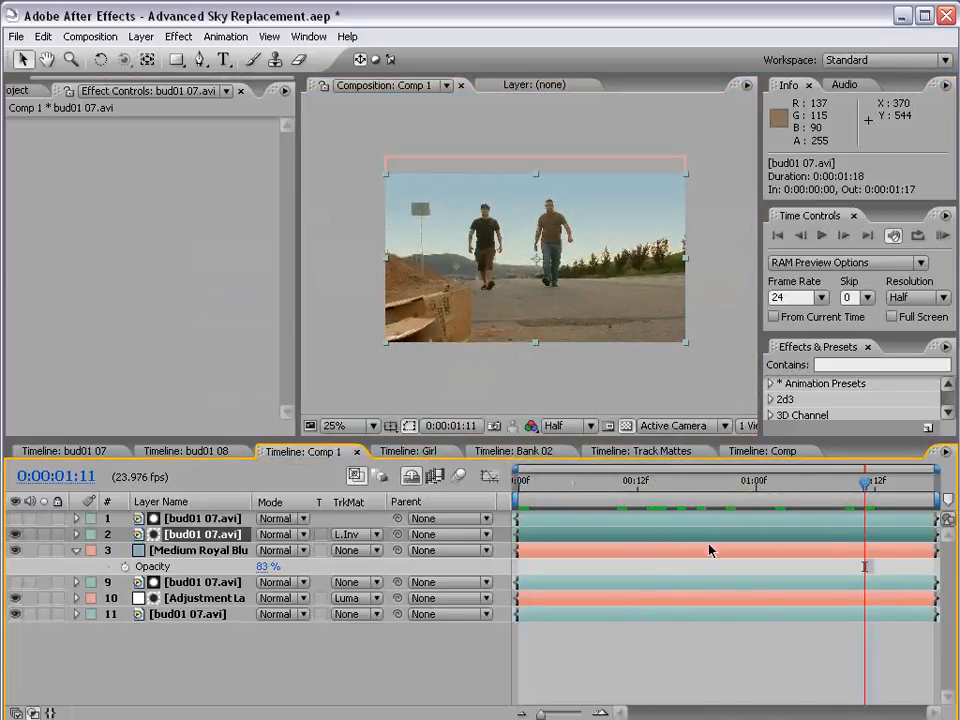
key("grave")
scroll(565, 347, "up", 1)
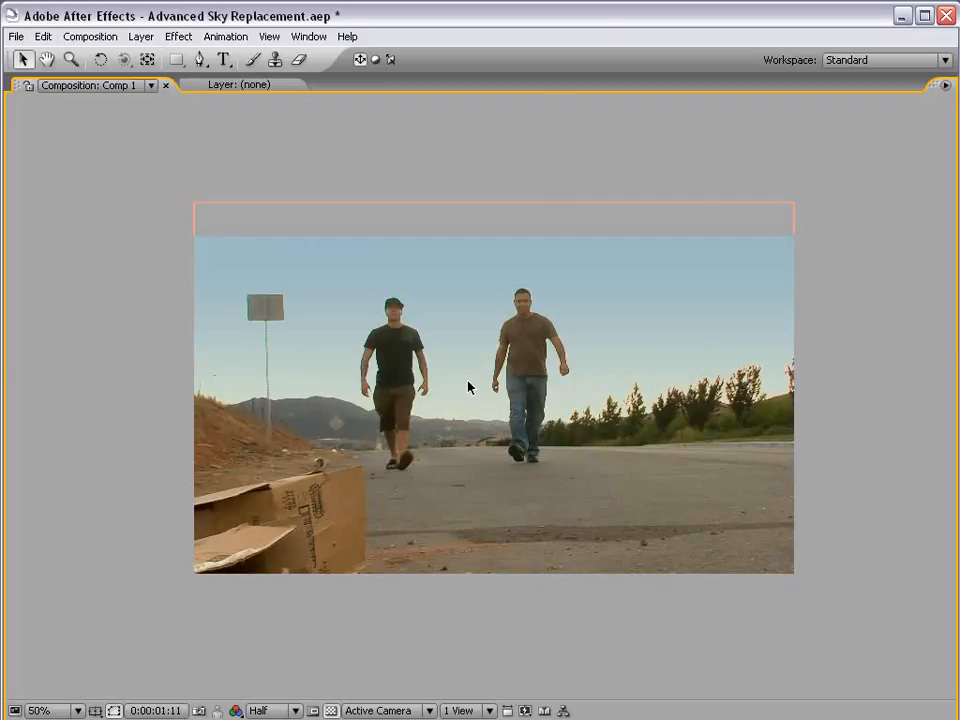
key("grave")
scroll(465, 384, "down", 1)
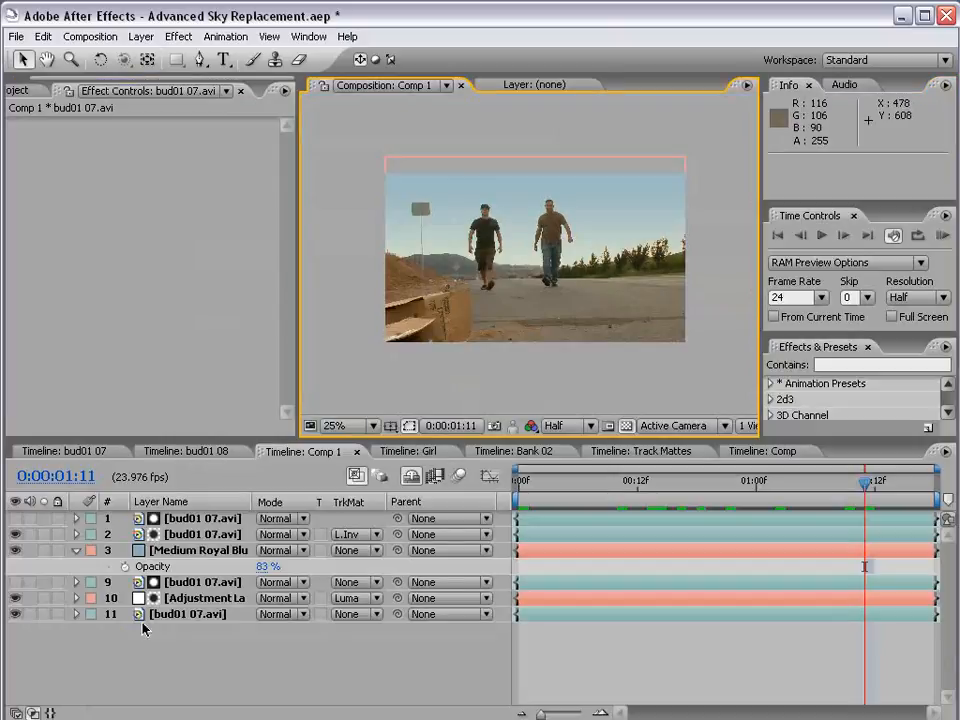
Step: Lower the blue solid's opacity to 69% and check the softened sky in a maximized composition view
left_click(193, 546)
mouse_move(266, 566)
left_mouse_down()
mouse_move(225, 570)
mouse_move(255, 566)
left_mouse_up()
left_click(204, 582)
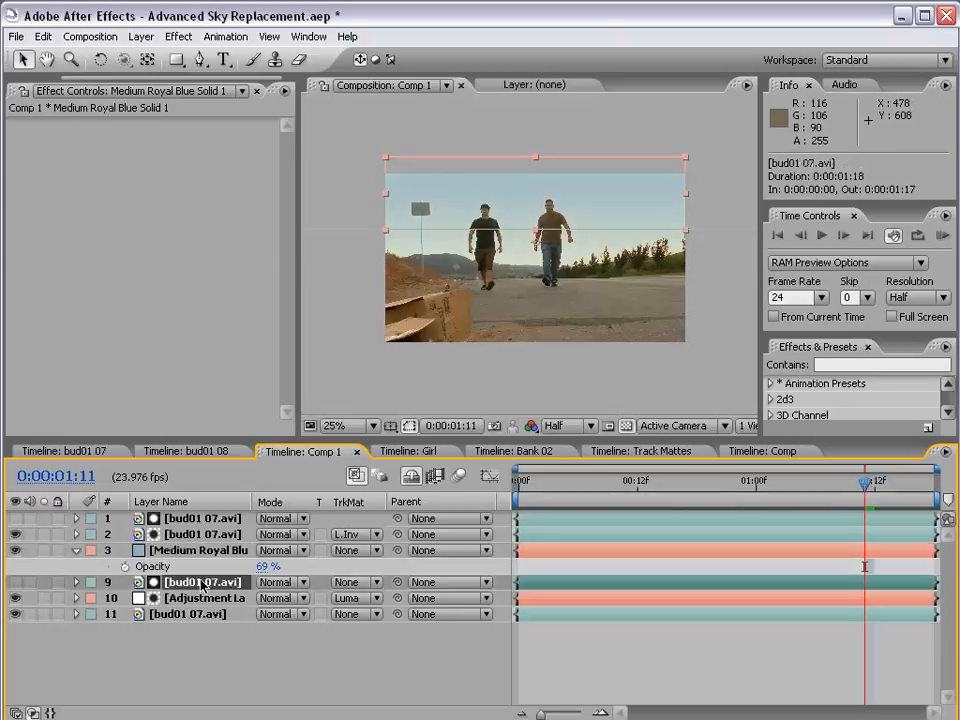
left_click(190, 614)
key("grave")
scroll(565, 348, "up", 1)
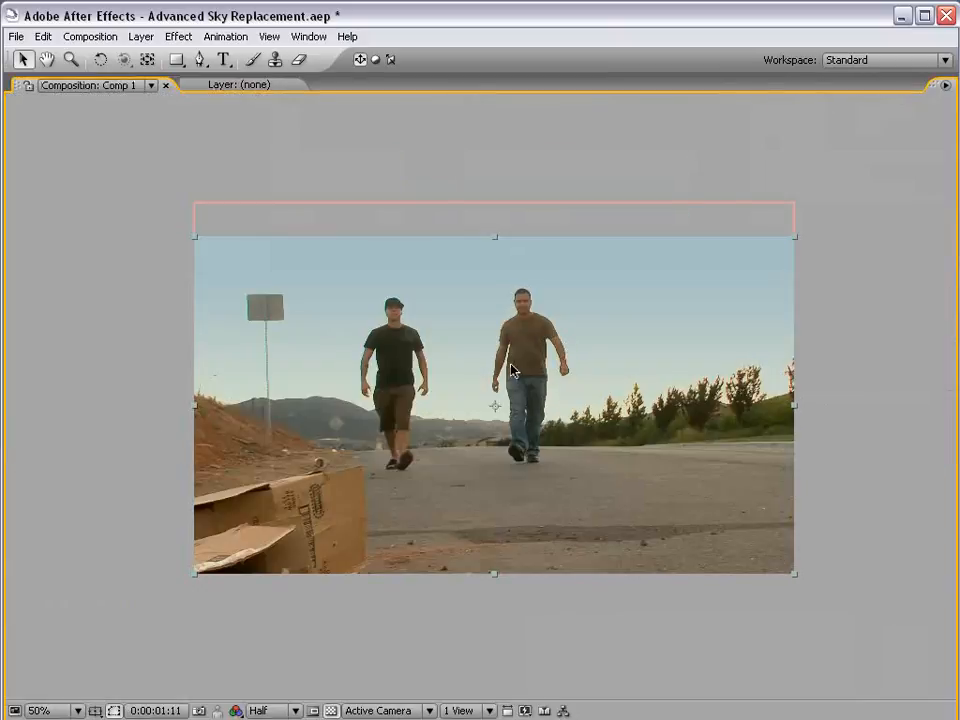
scroll(490, 364, "down", 1)
key("grave")
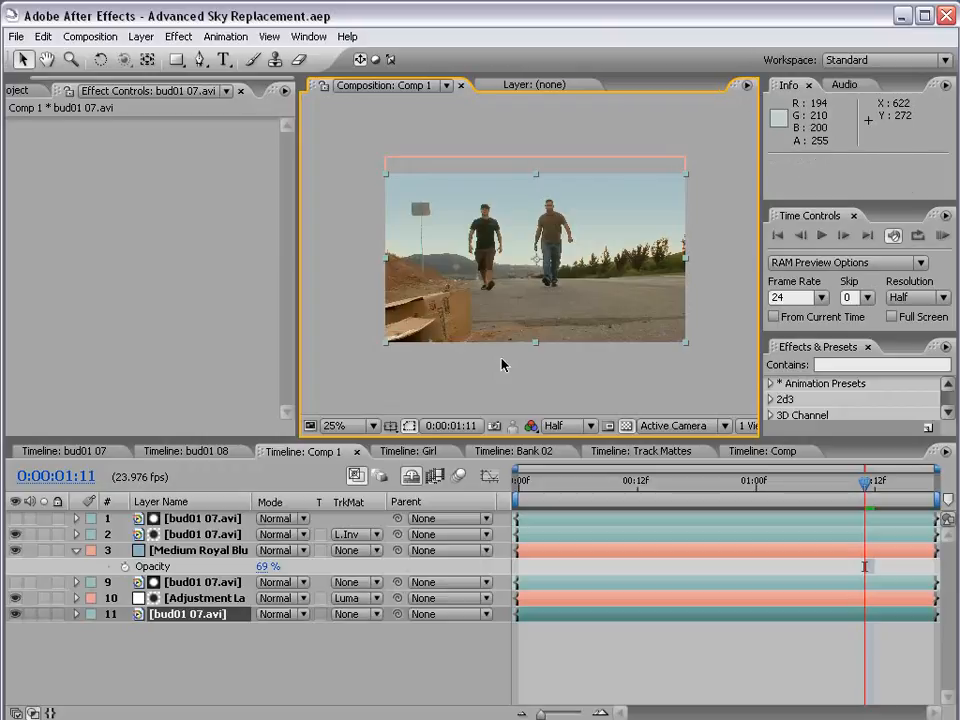
Step: In the Bank 02 composition, mute the upper Bank 02.avi layers, hide both adjustment layers and go to 0:00:02:13
scroll(484, 321, "up", 1)
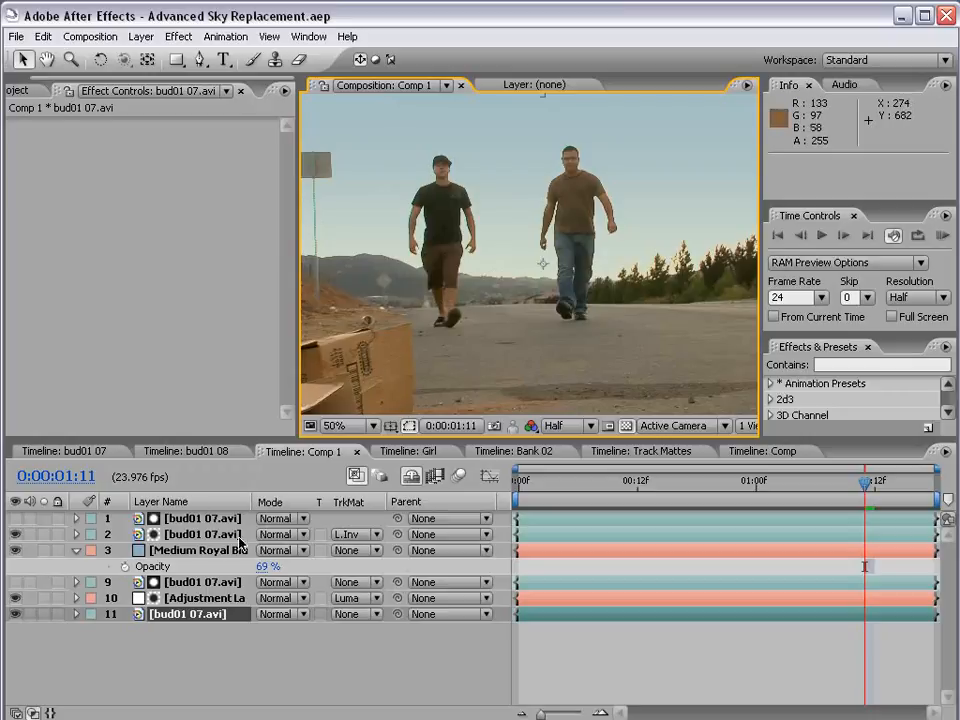
left_click(520, 451)
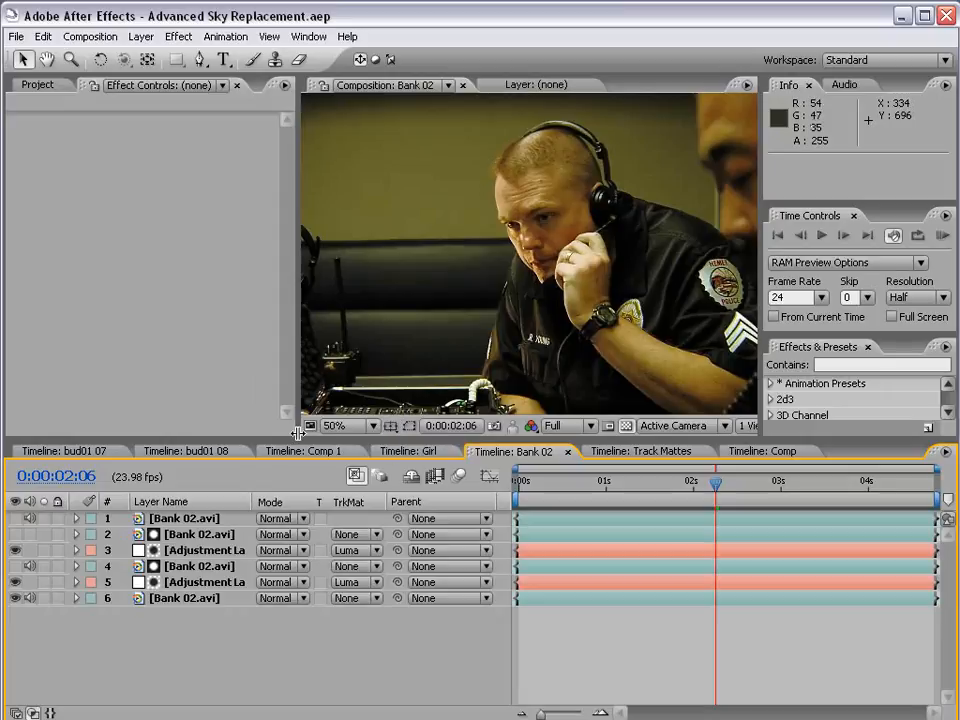
left_click_drag(297, 440, 220, 482)
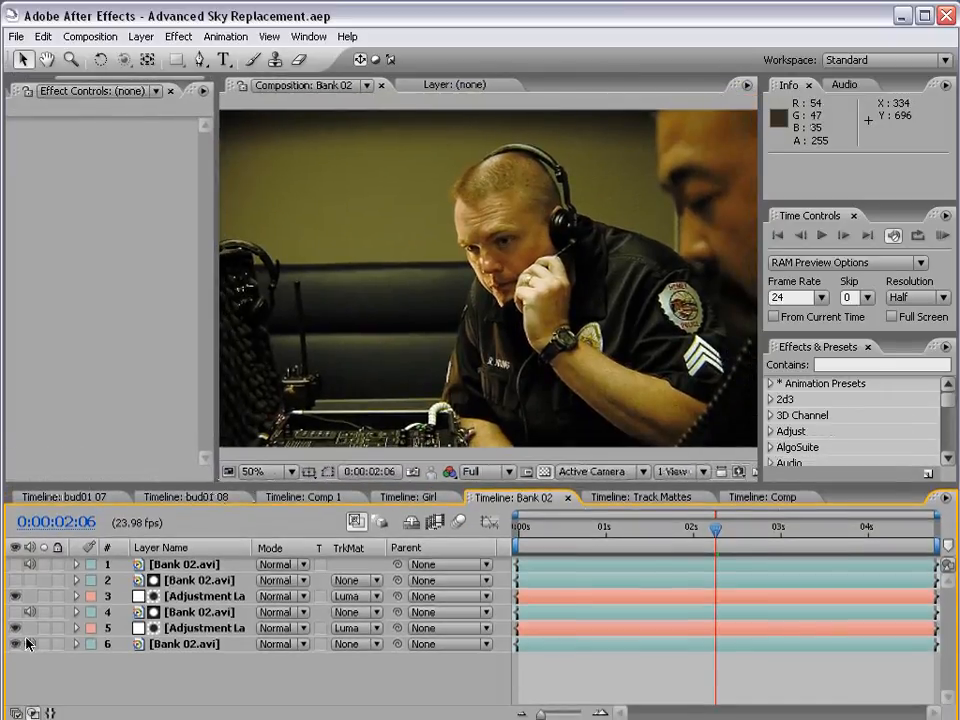
left_click_drag(32, 614, 30, 563)
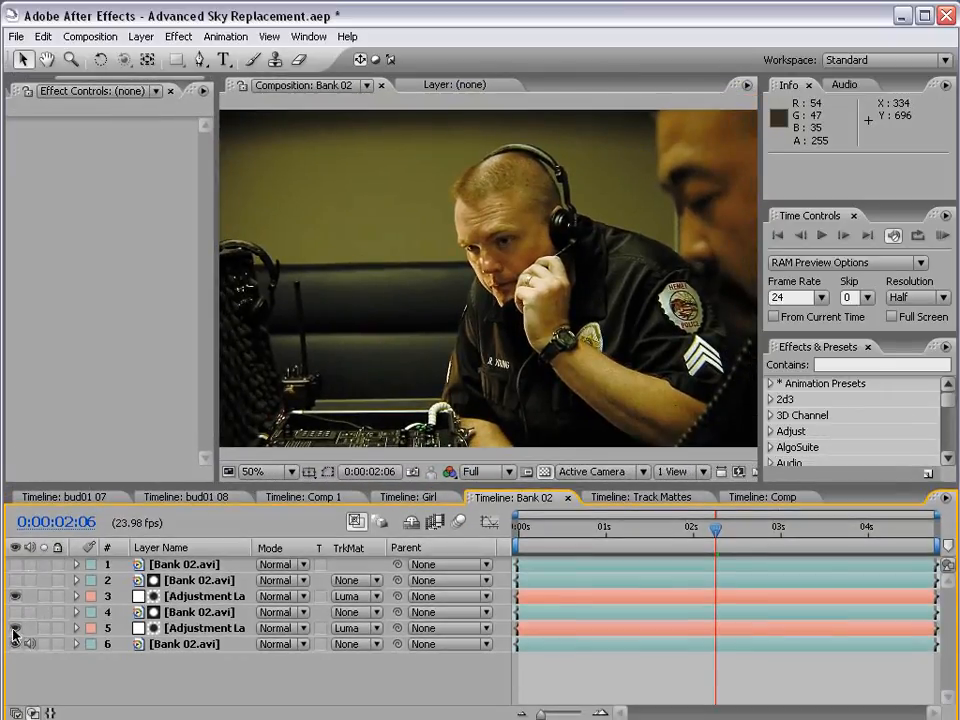
left_click_drag(14, 634, 16, 602)
left_click(170, 644)
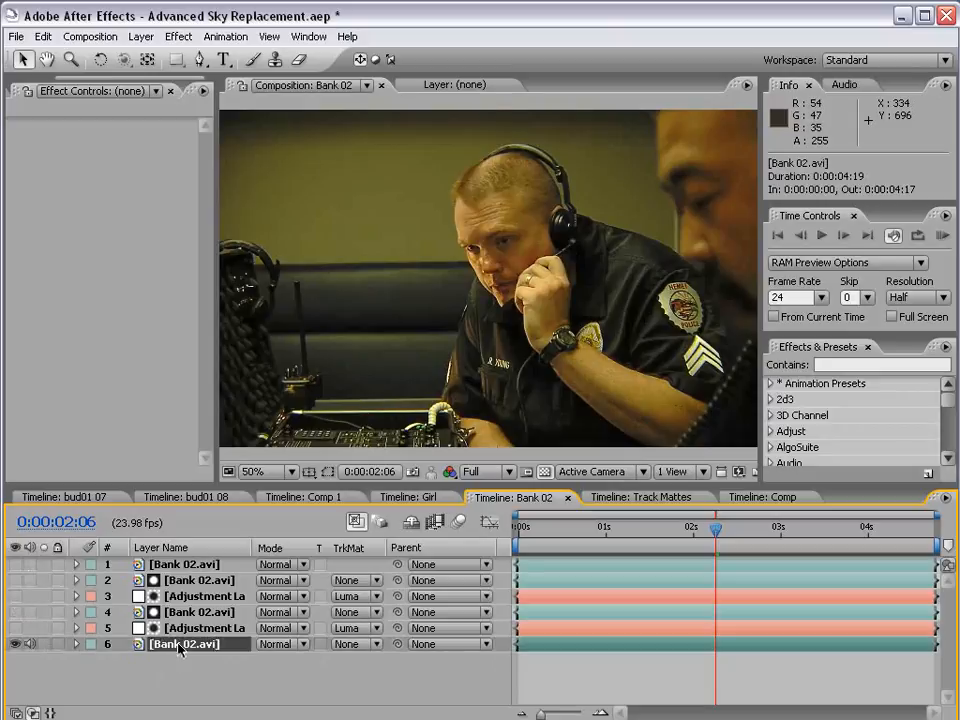
left_click_drag(713, 543, 744, 535)
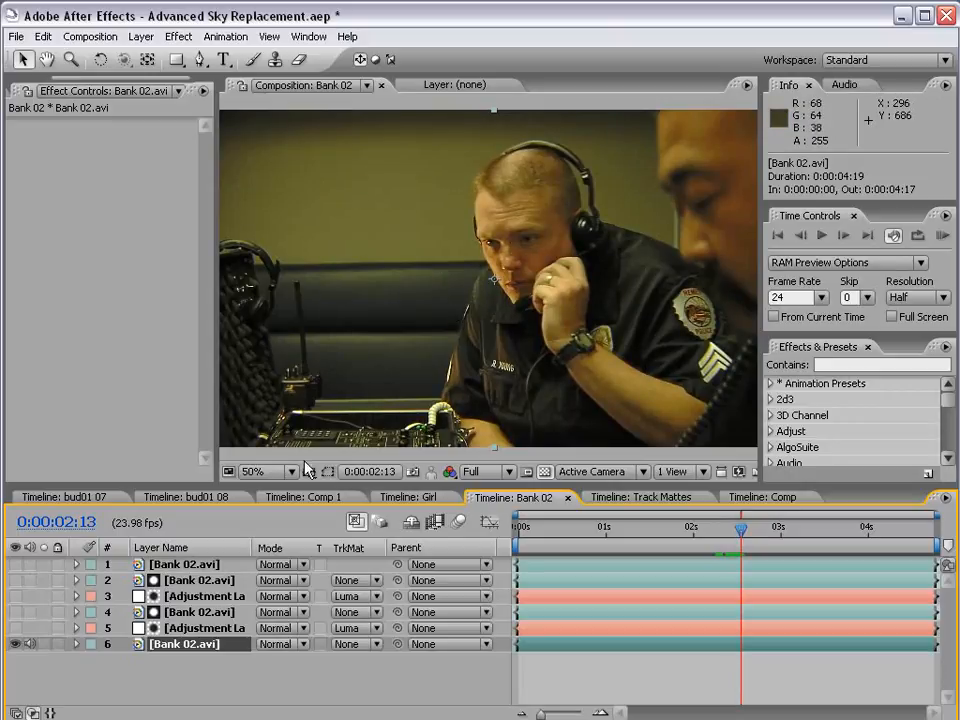
Step: Duplicate the base Bank 02.avi layer and mute the audio of both the original and the copy
left_click(170, 672)
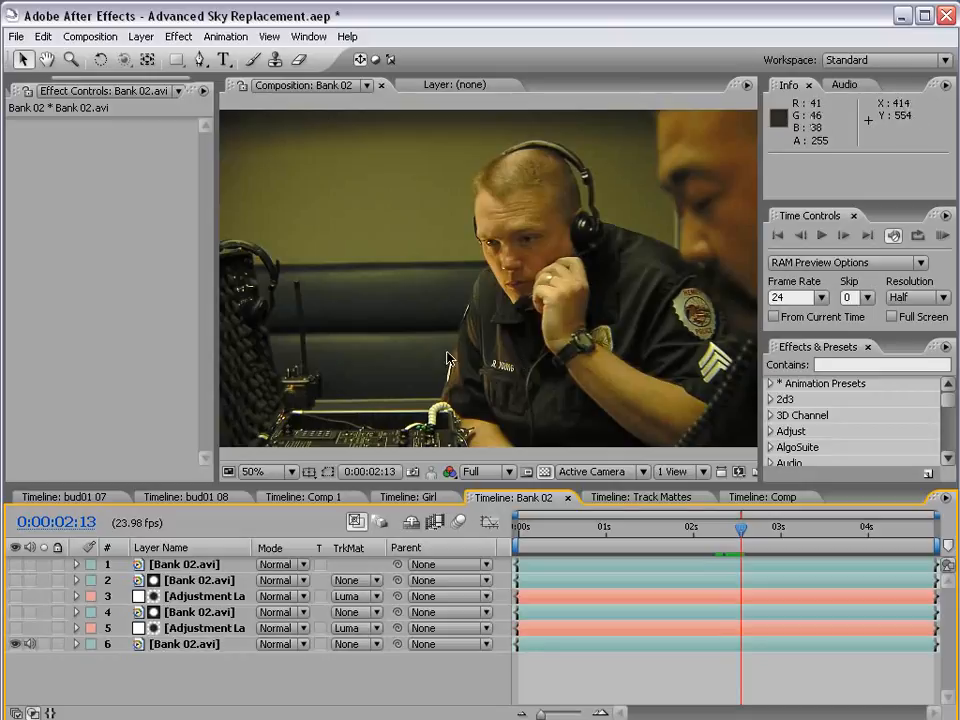
left_click(183, 645)
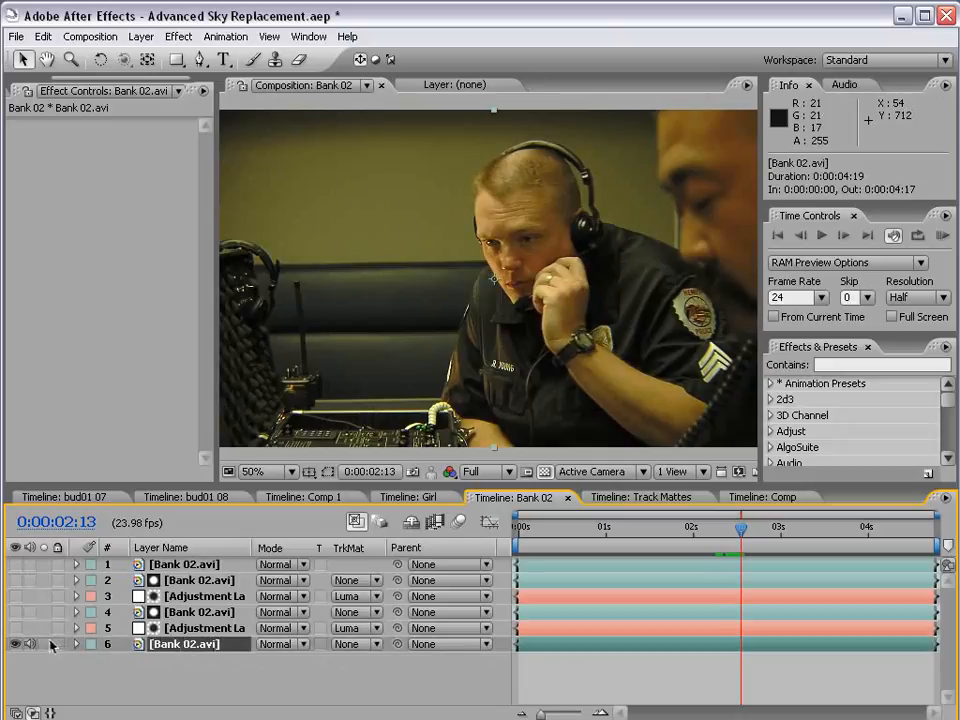
key("ctrl+d")
left_click_drag(31, 644, 33, 663)
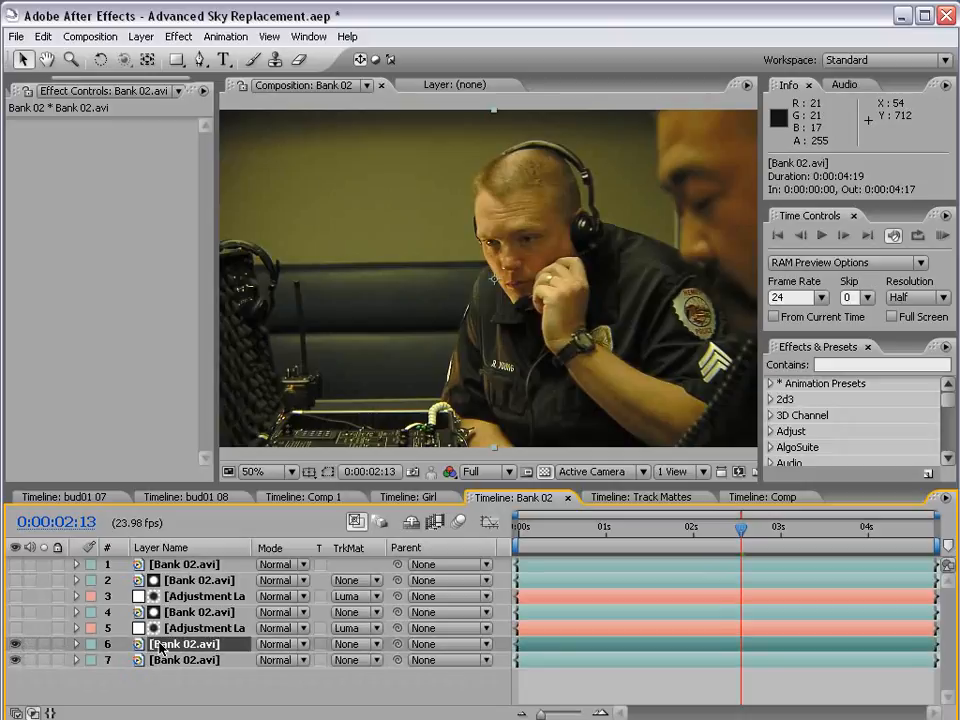
Step: Apply the Colorama effect to the upper of the two visible Bank 02.avi layers
left_click(180, 35)
mouse_move(229, 224)
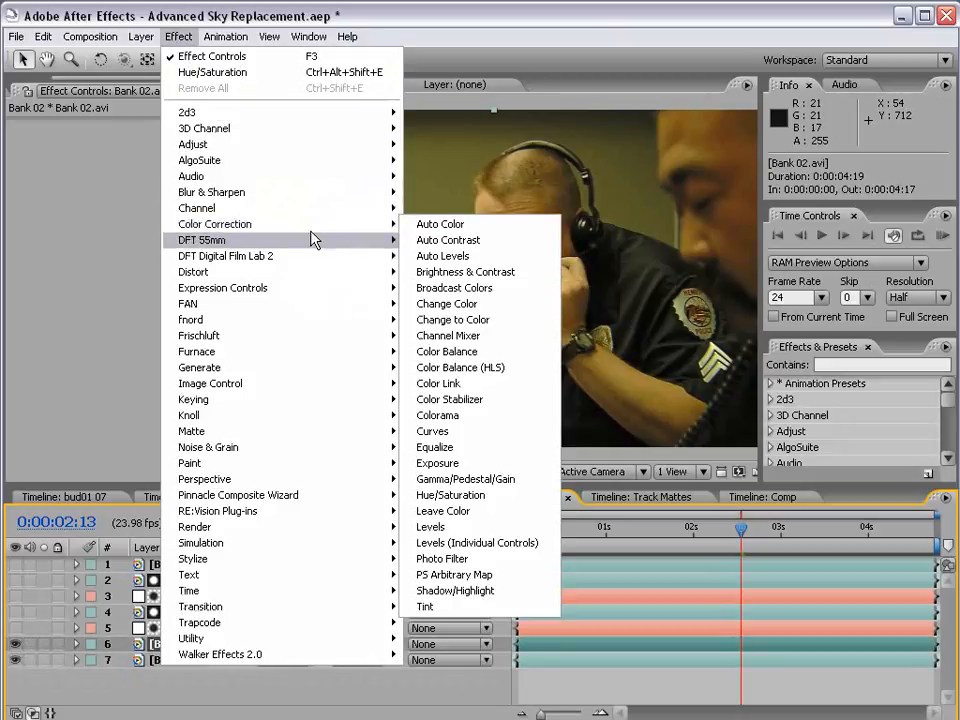
left_click(455, 415)
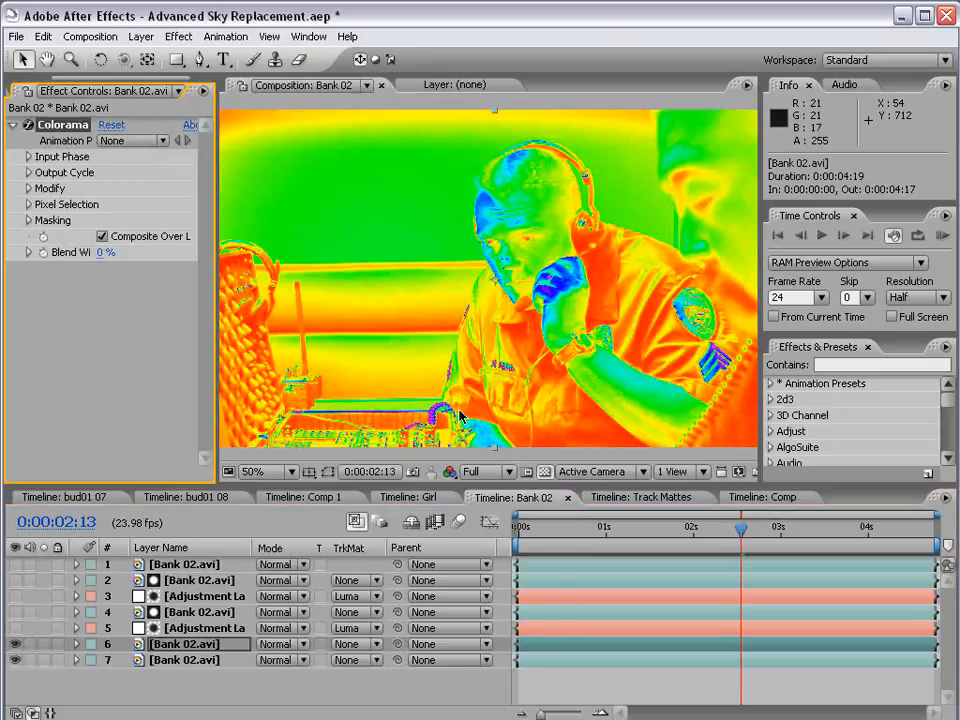
Step: Set Colorama's output cycle to the Ramp Grey preset palette, widening the effect controls for room
left_click(28, 173)
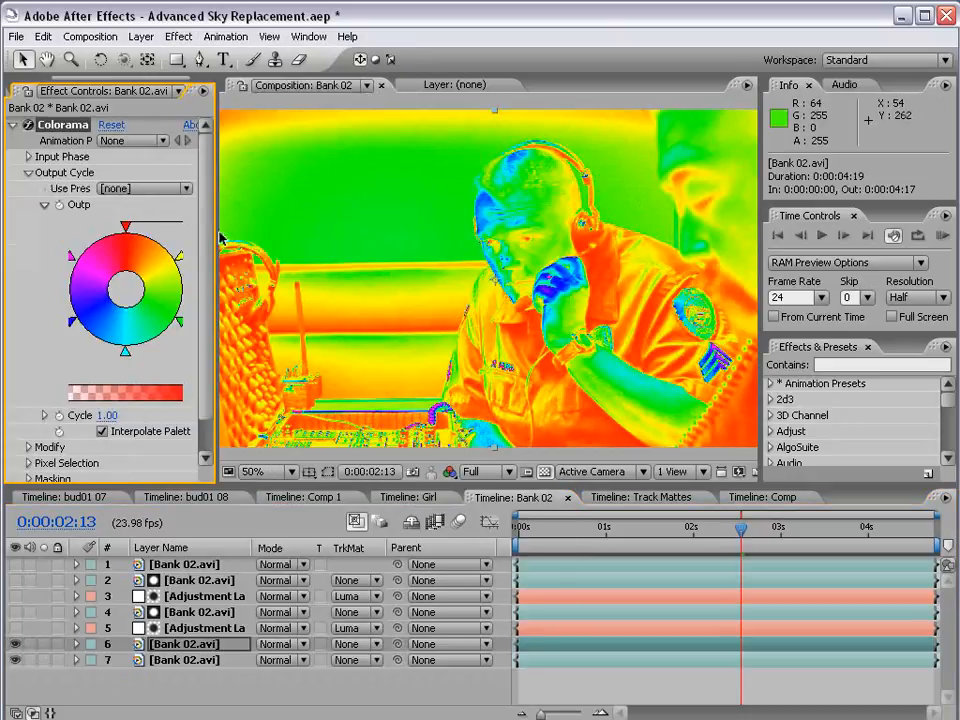
left_click_drag(217, 236, 279, 236)
left_click(158, 189)
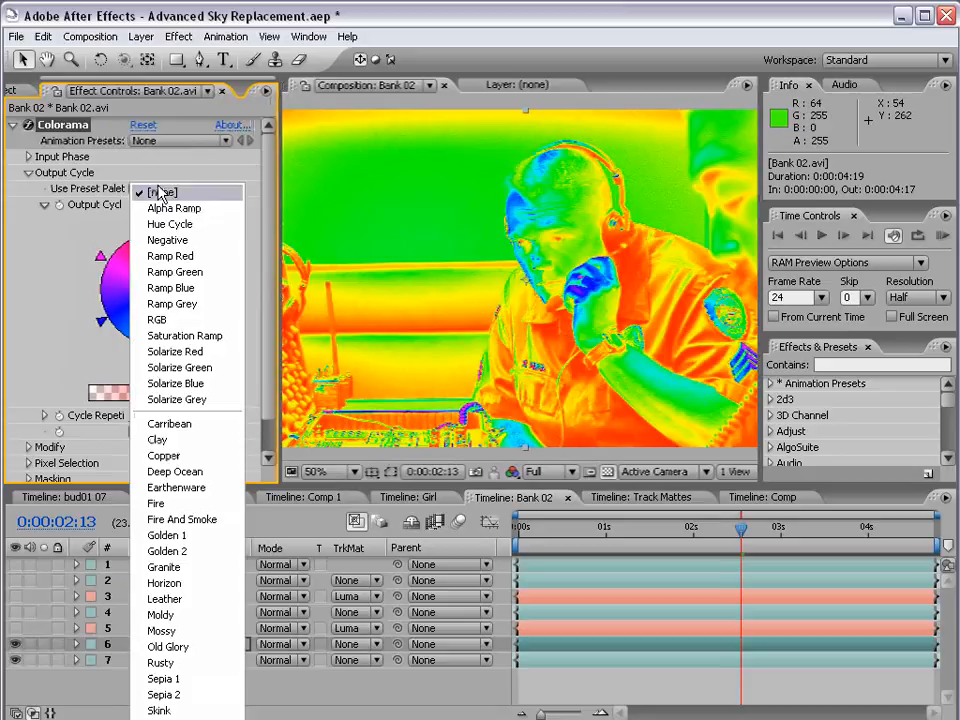
left_click(192, 305)
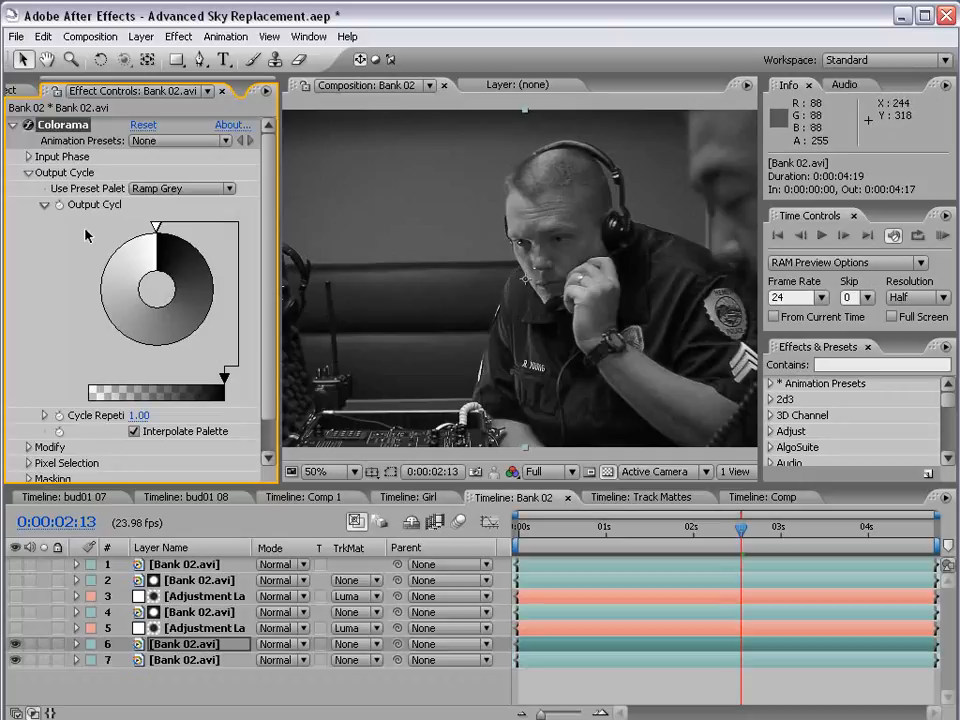
left_click(157, 231)
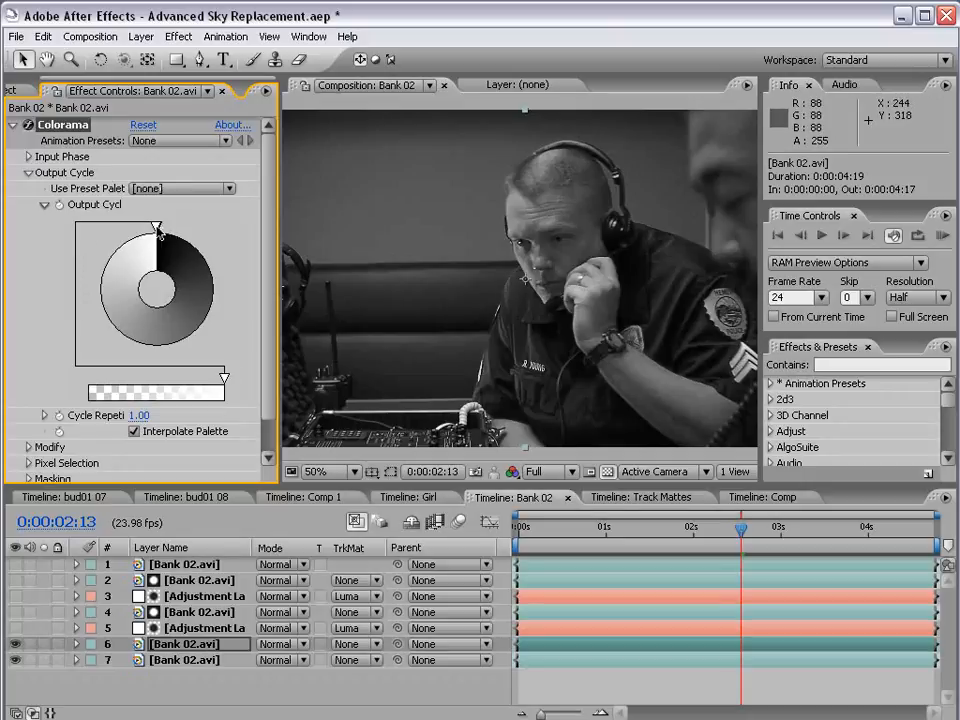
double_click(157, 229)
key("Return")
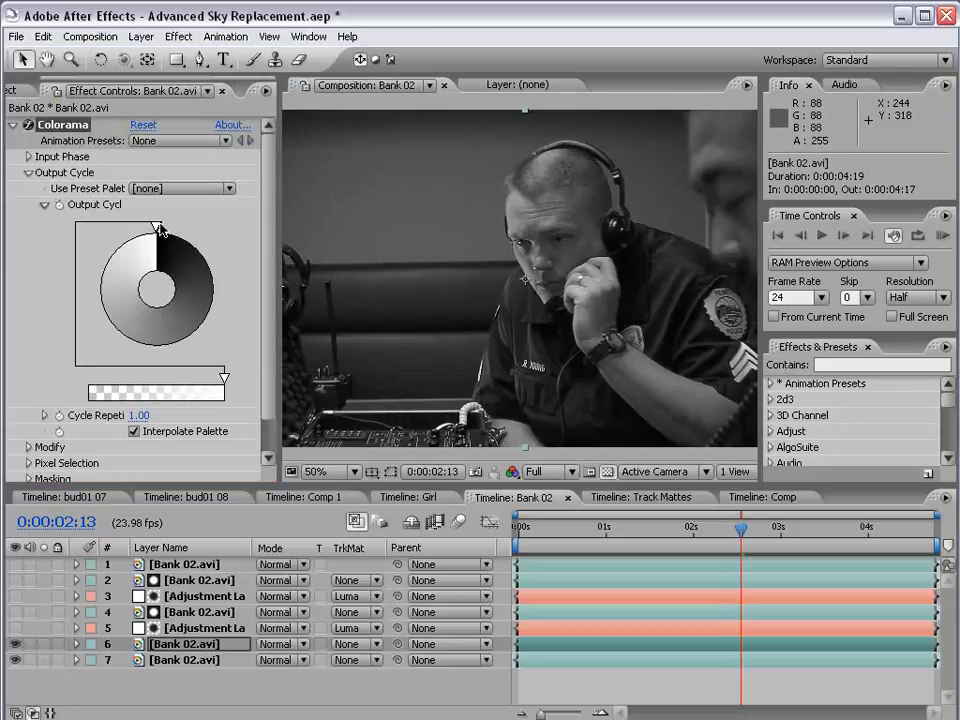
left_click_drag(157, 229, 117, 243)
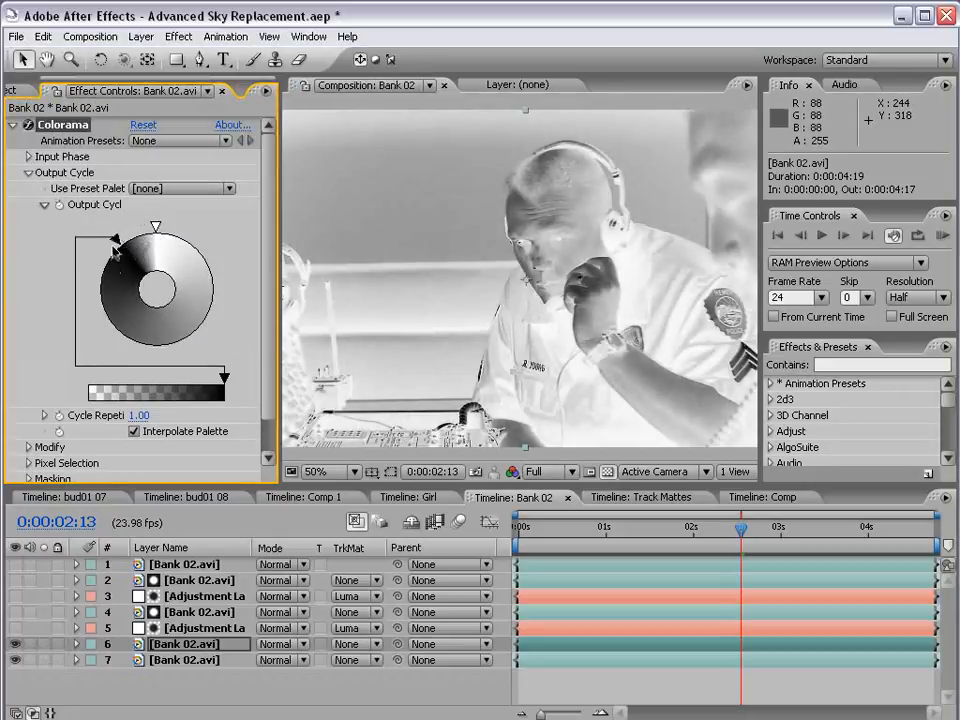
key("ctrl+z")
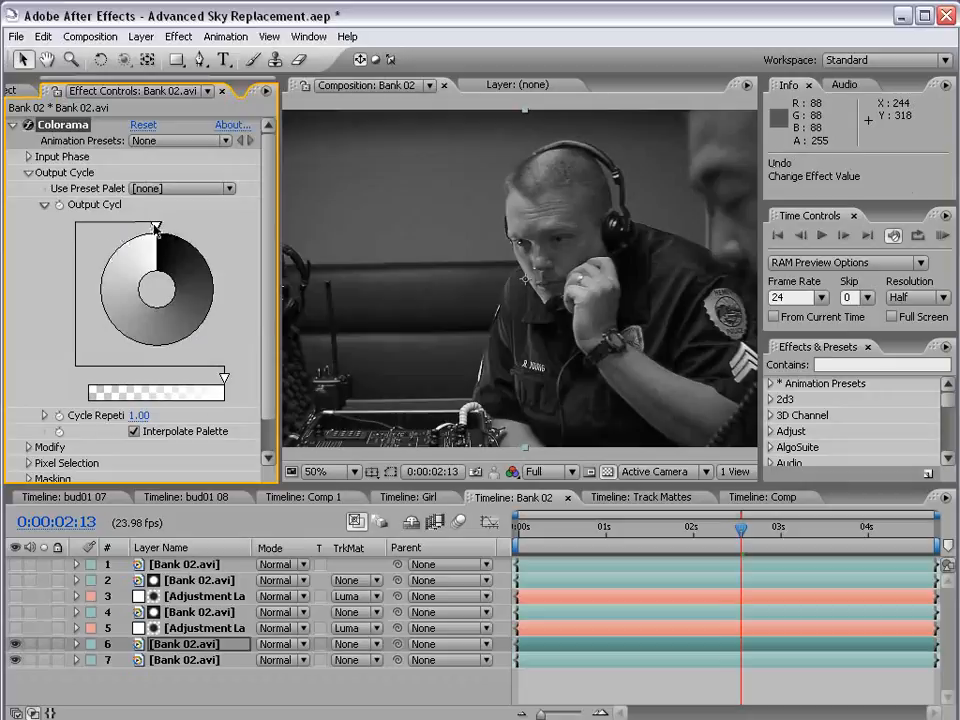
Step: Invert Colorama's grey ramp by recolouring the start marker white and the end marker black
double_click(158, 230)
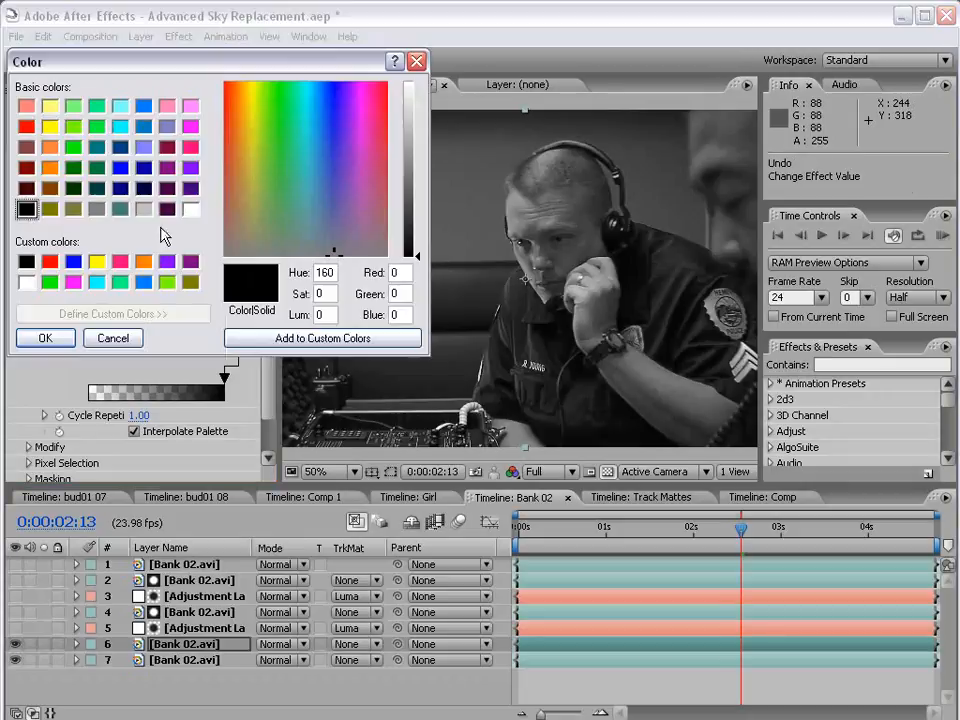
left_click(27, 283)
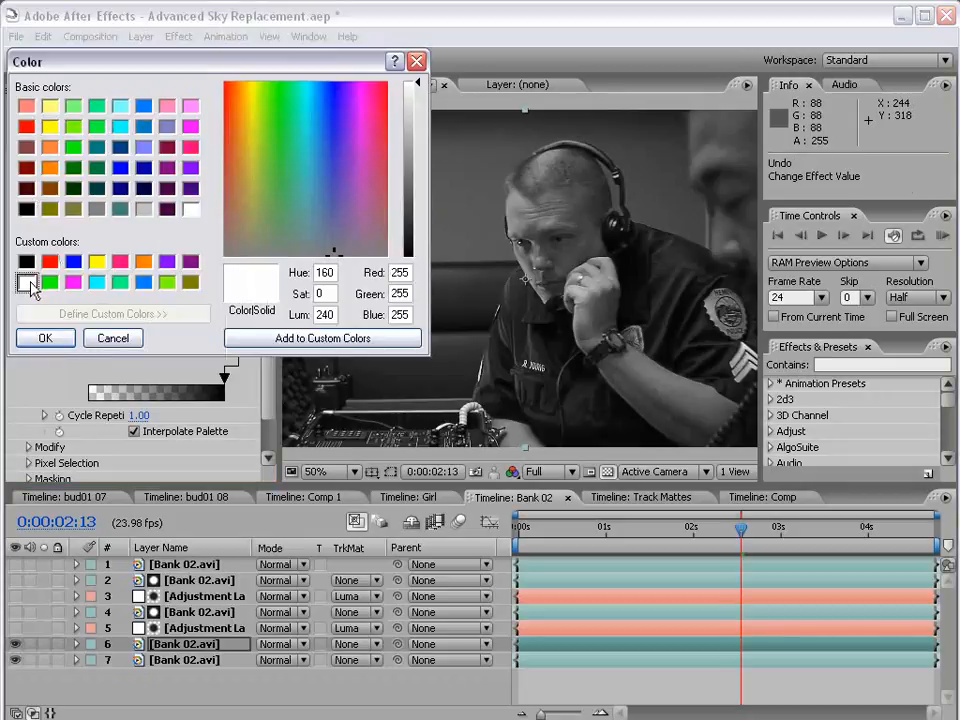
left_click(45, 338)
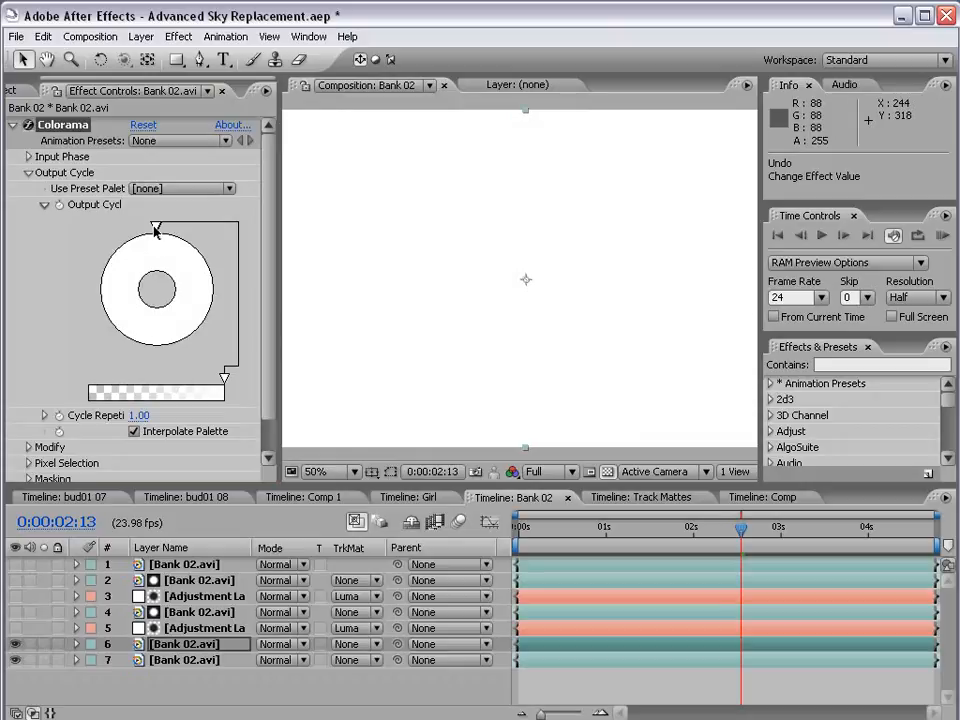
double_click(155, 230)
left_click(25, 262)
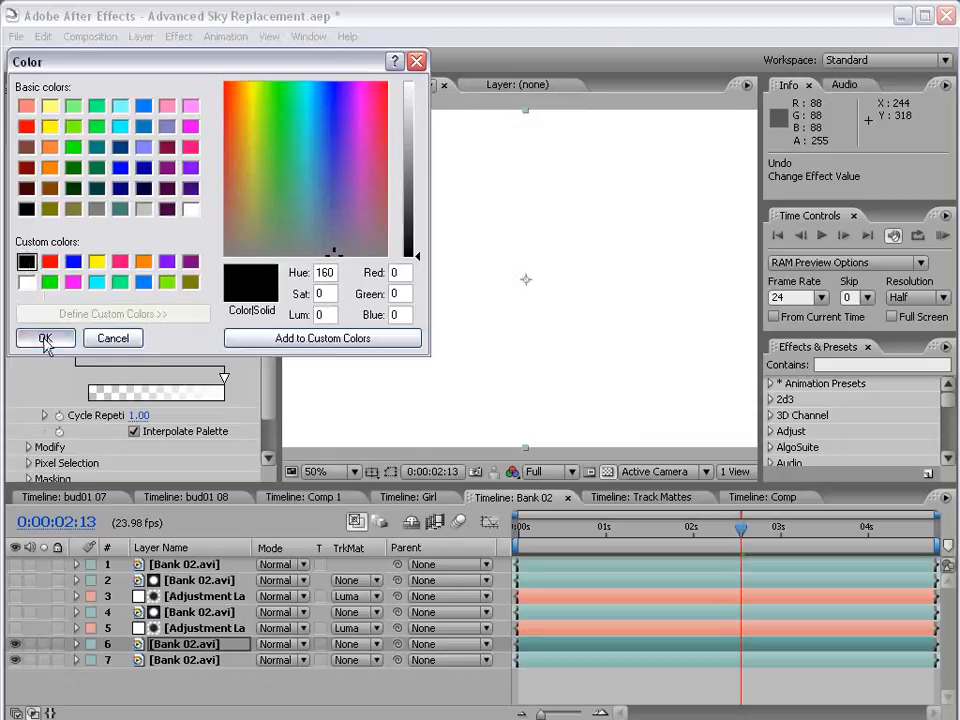
left_click(44, 339)
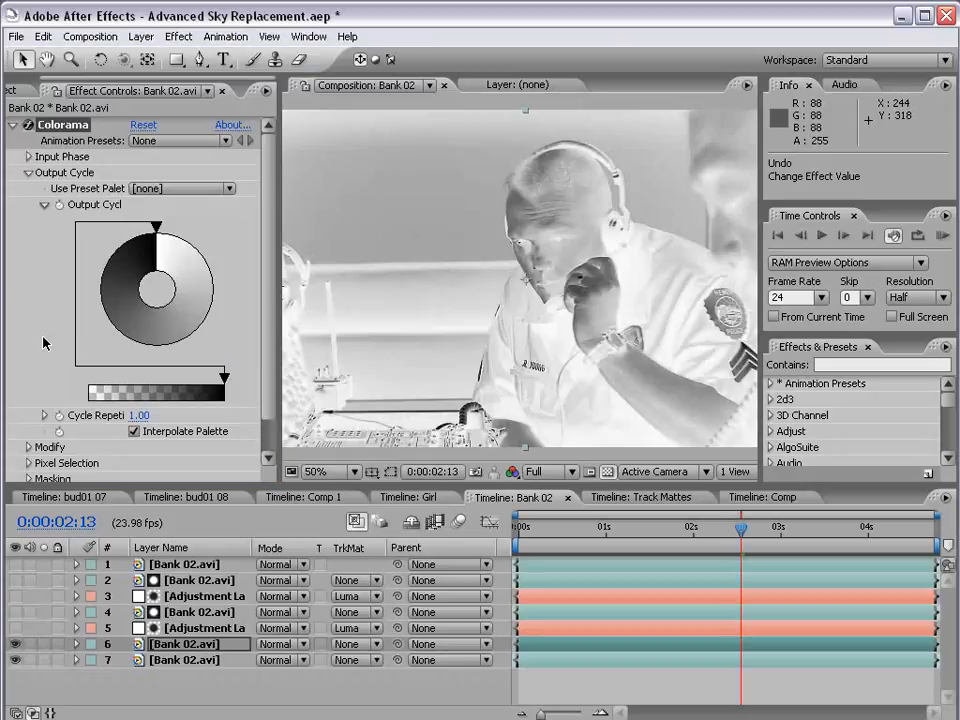
Step: Add a black marker about a quarter of the way around Colorama's output cycle, restricting white to the shadows
double_click(218, 299)
left_click(25, 262)
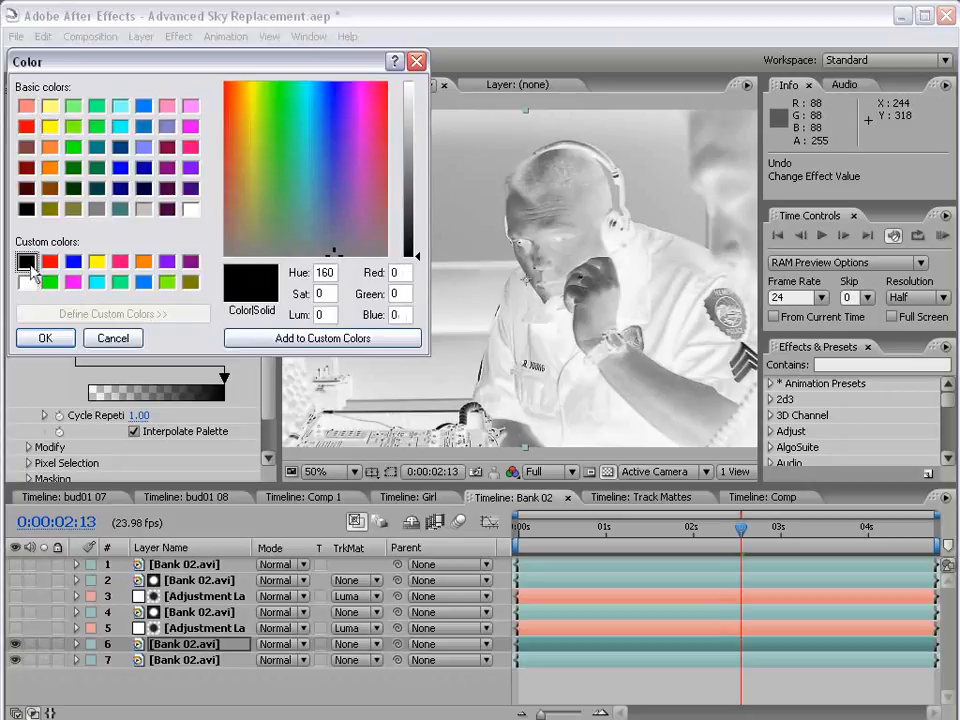
left_click(44, 339)
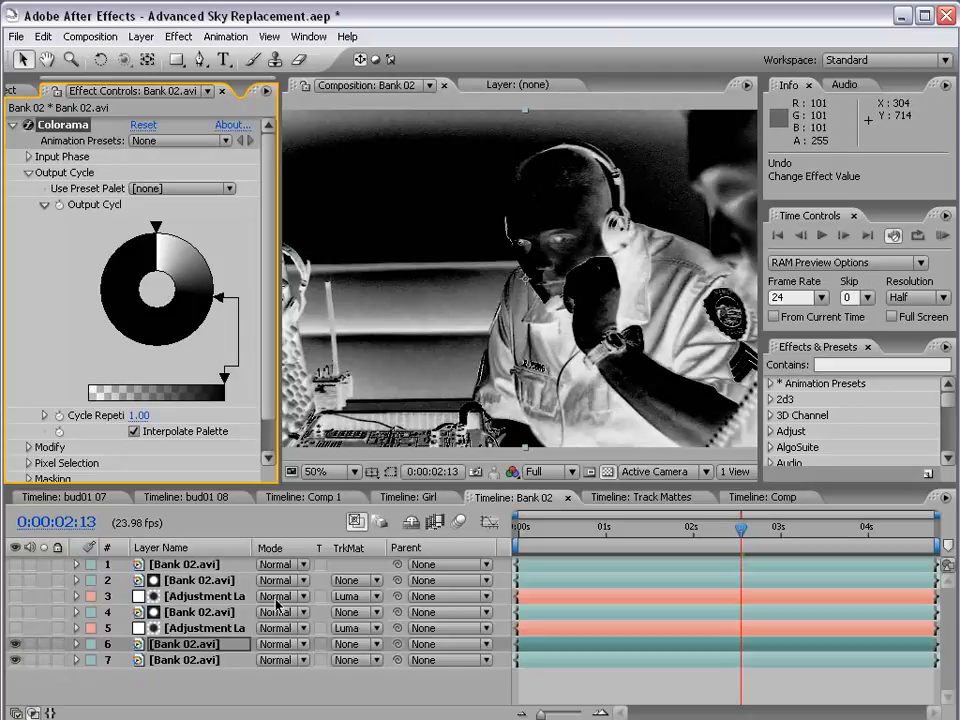
Step: Create an adjustment layer with the Curves effect and place it directly beneath the Colorama Bank 02.avi layer
left_click(140, 37)
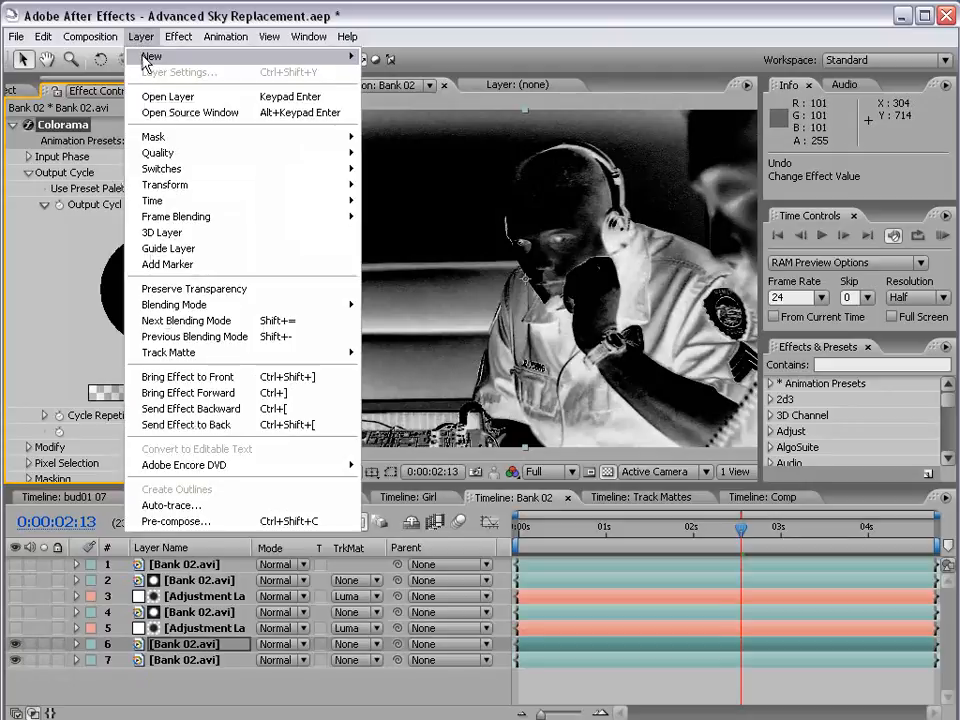
mouse_move(152, 58)
left_click(393, 136)
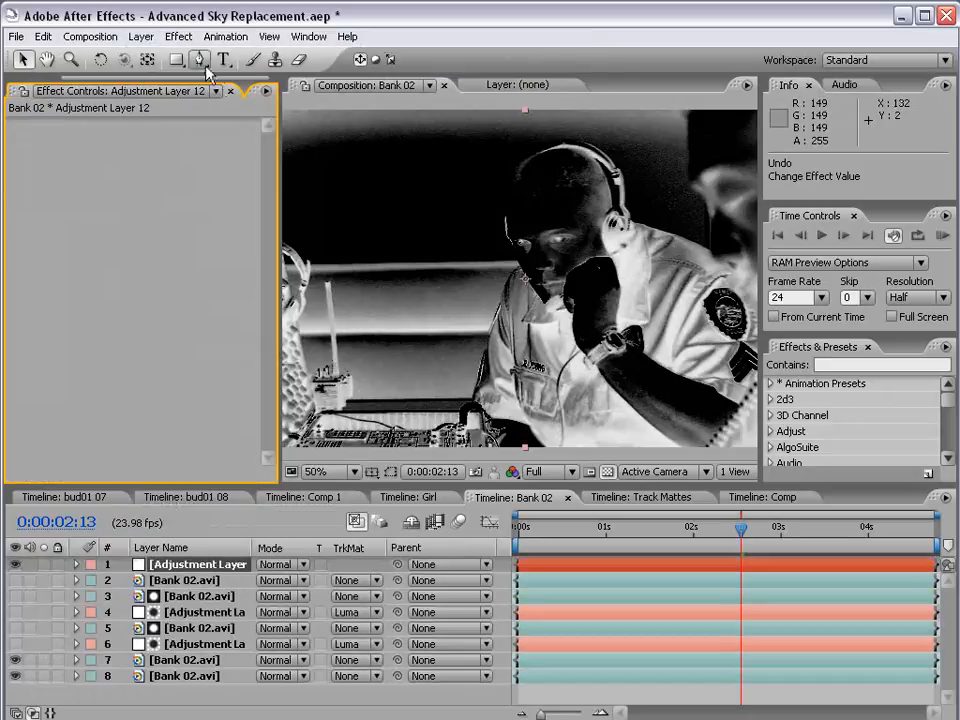
left_click(179, 36)
mouse_move(206, 233)
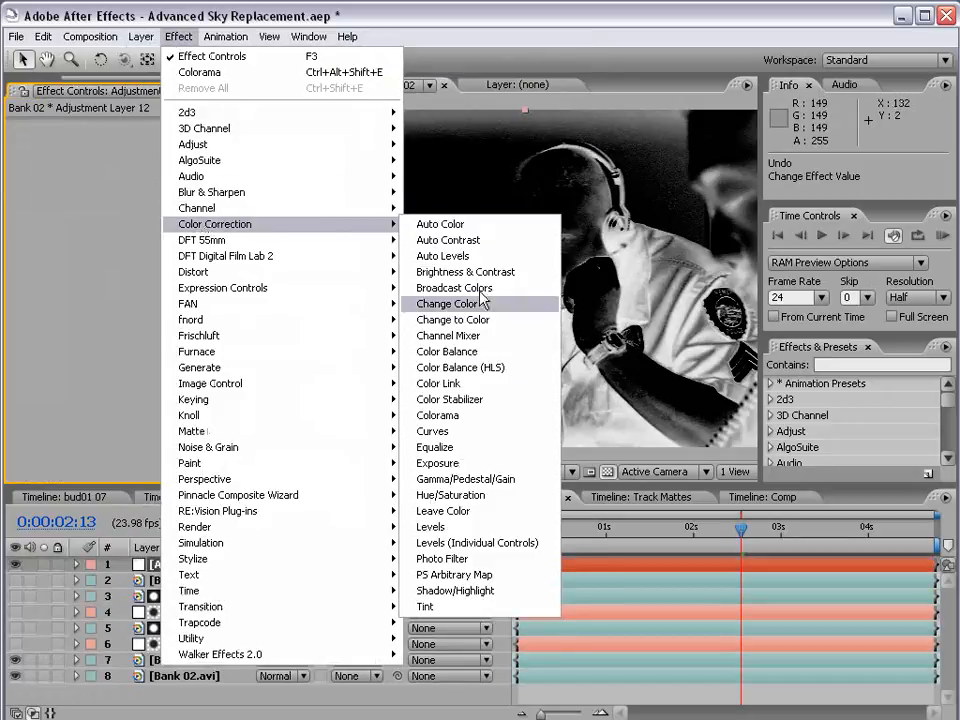
left_click(480, 369)
left_click_drag(165, 573, 163, 668)
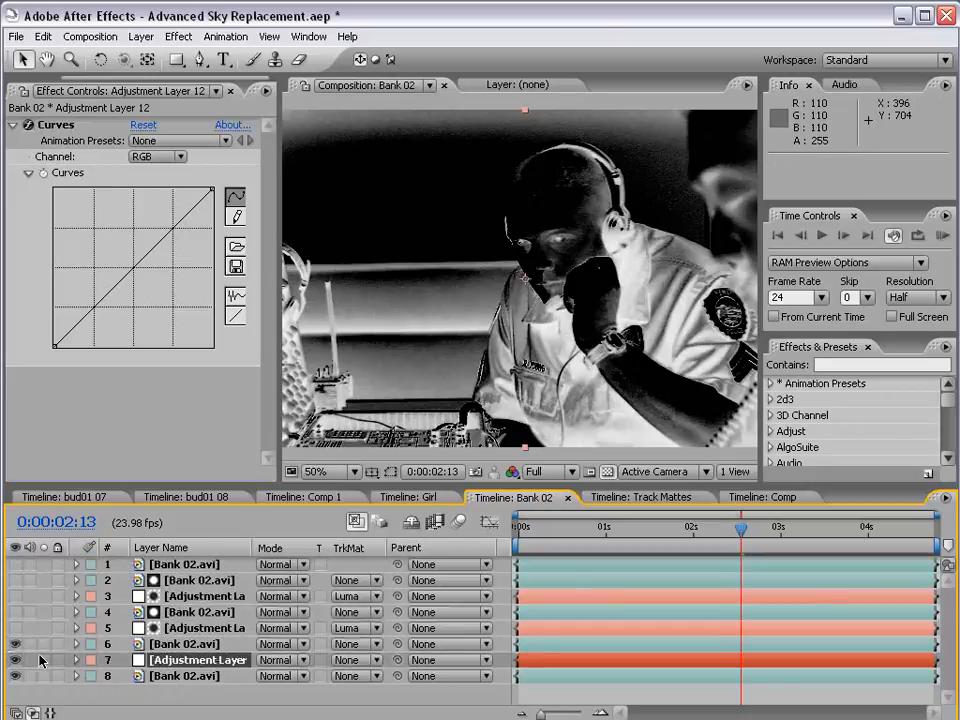
Step: Set the new adjustment layer's track matte to Luma Matte "[Bank 02.avi]", using the Colorama layer above it
left_click(160, 646)
left_click(15, 644)
left_click(15, 644)
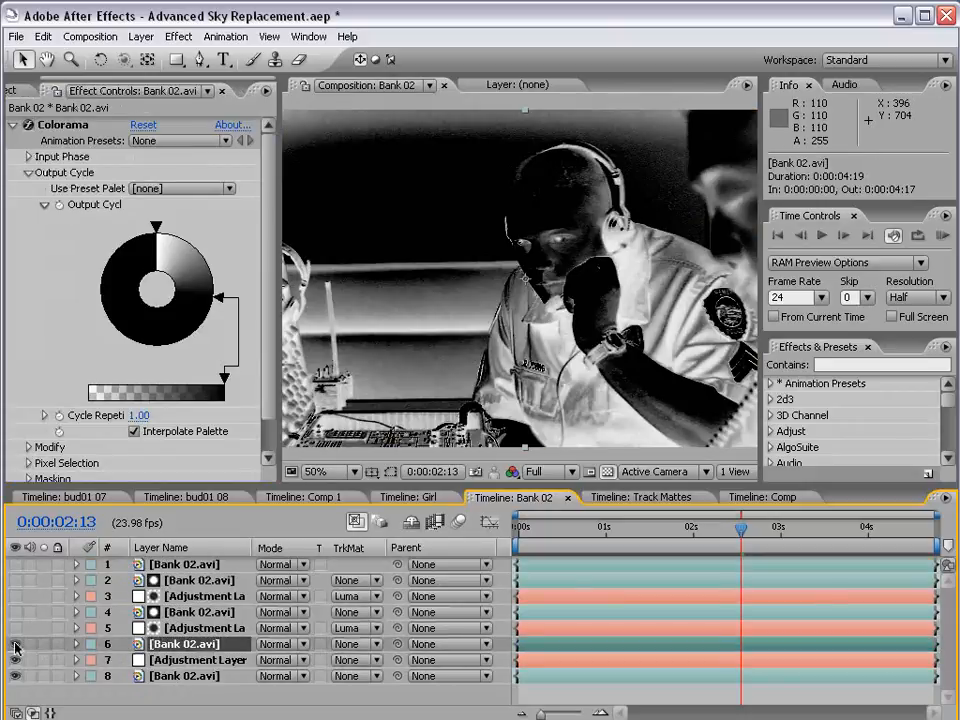
left_click(357, 660)
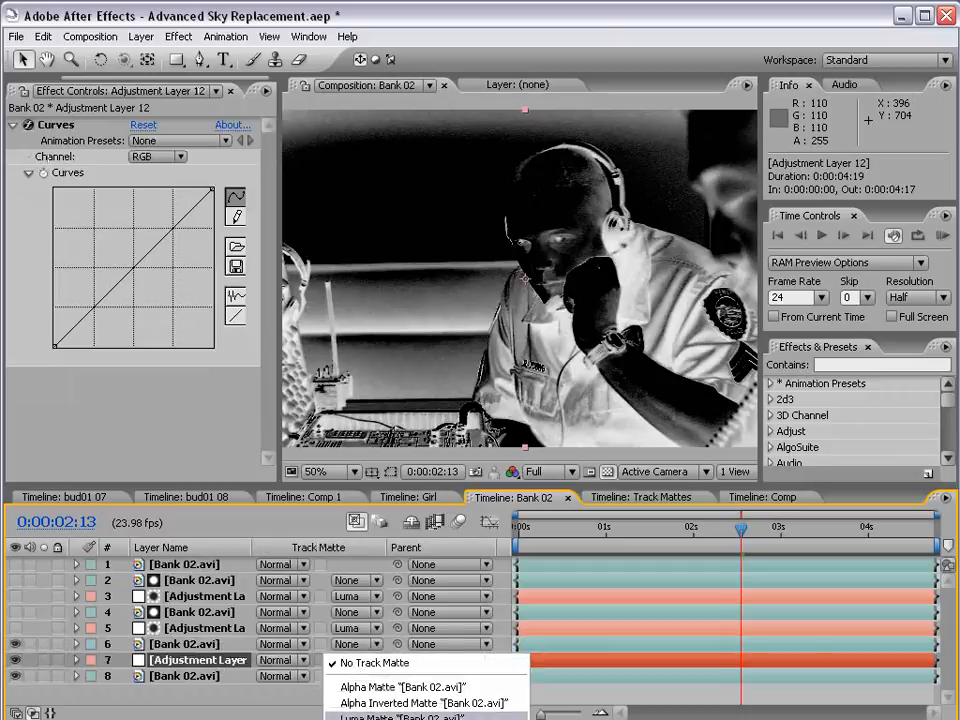
left_click(306, 484)
left_click_drag(306, 484, 310, 437)
left_click(357, 612)
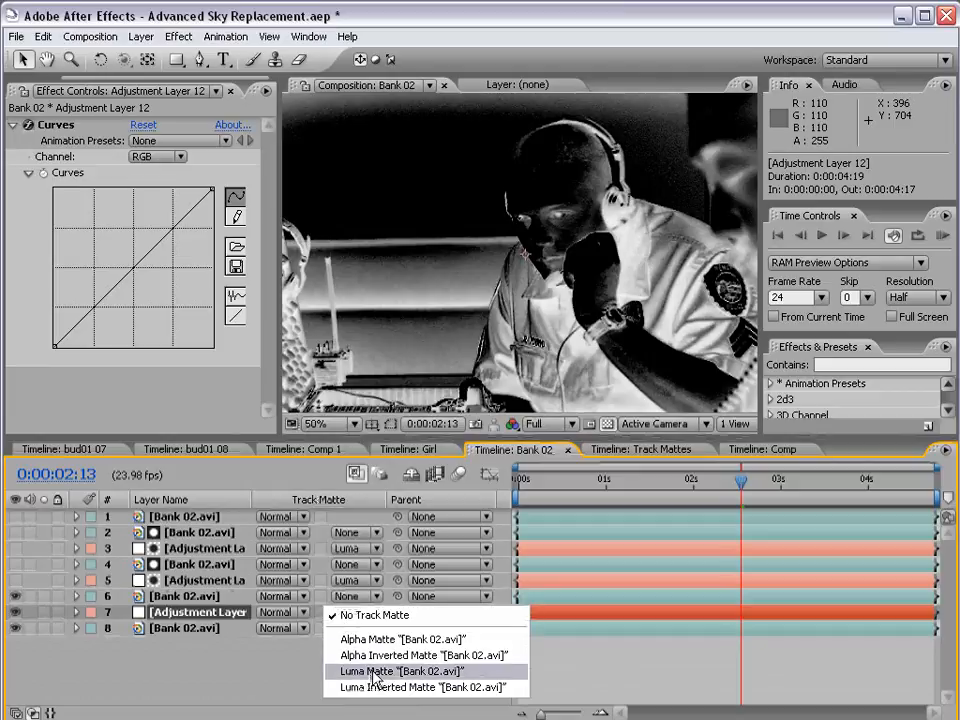
left_click(378, 671)
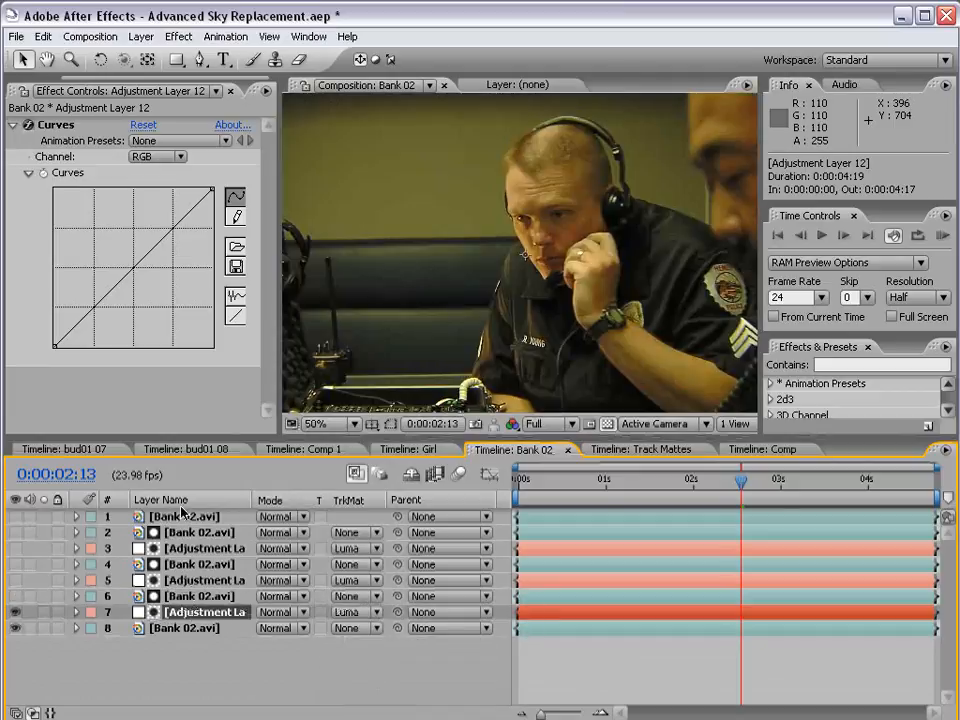
Step: Try brightening the matted shadows, then pull the RGB curve below the diagonal to darken them, inspecting the arm and uniform at 100%
left_click_drag(134, 268, 115, 233)
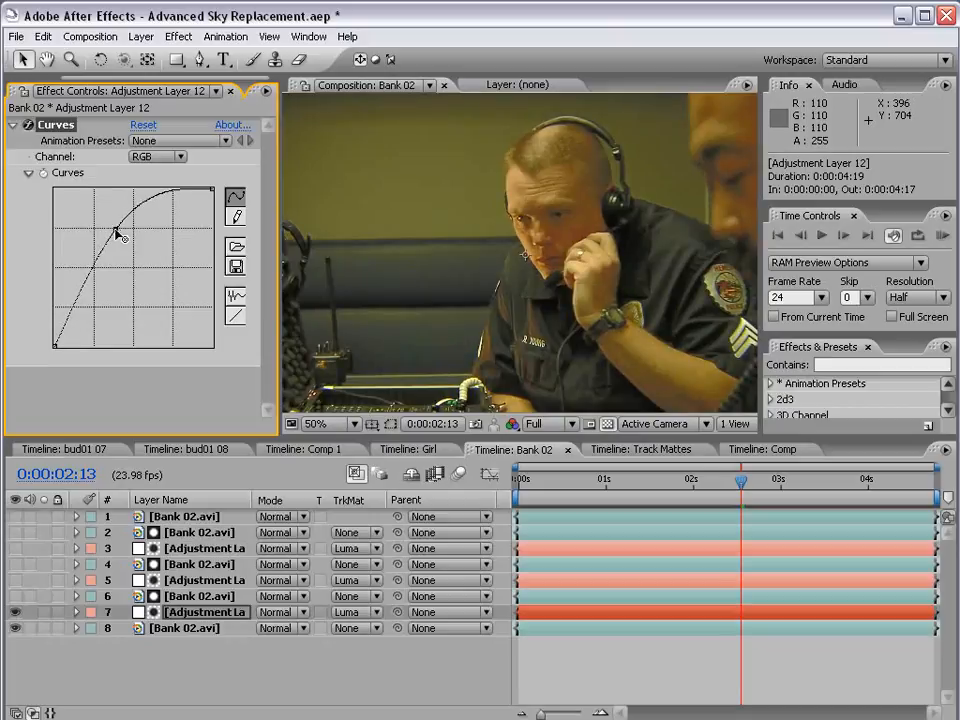
left_click_drag(117, 231, 135, 266)
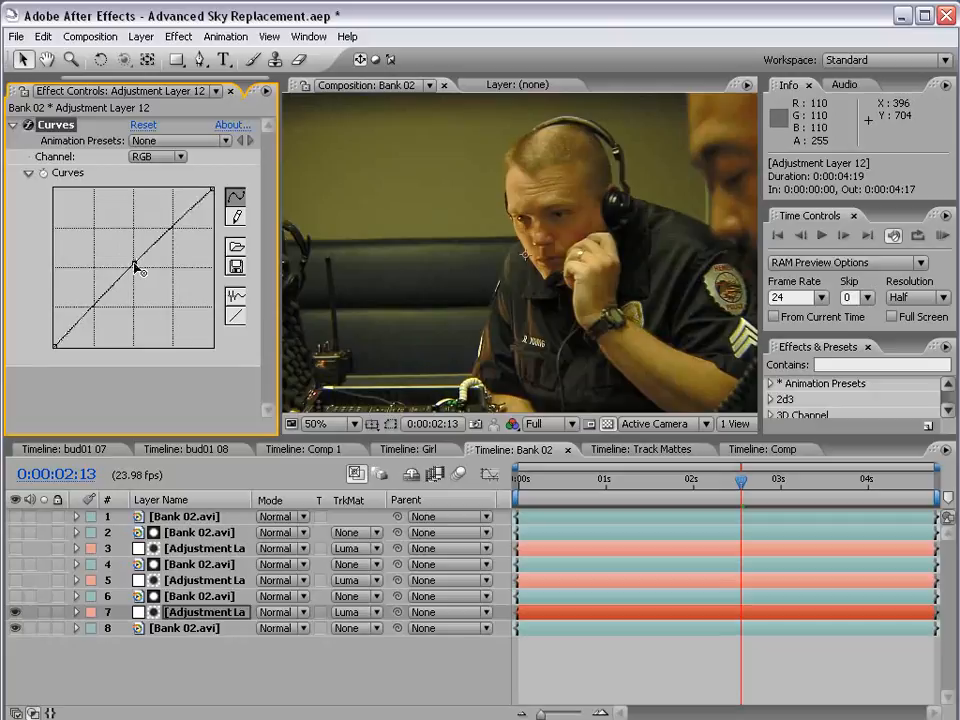
mouse_move(150, 268)
left_mouse_down()
mouse_move(180, 278)
mouse_move(165, 260)
left_mouse_up()
scroll(600, 310, "up", 1)
key("space")
left_click_drag(656, 285, 525, 302)
left_click_drag(625, 348, 439, 172)
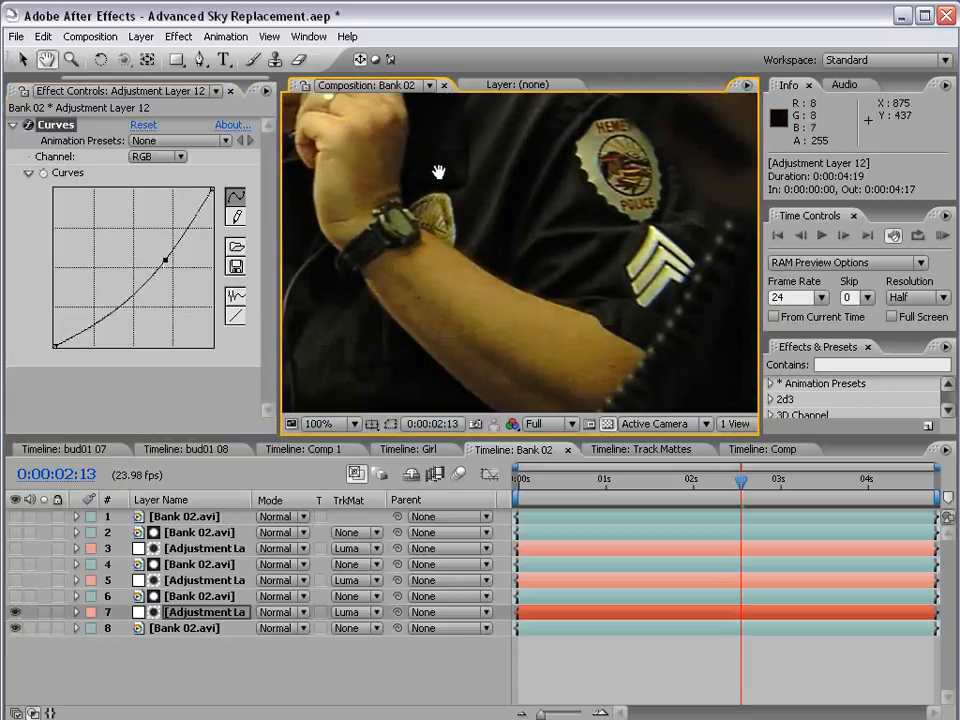
scroll(484, 231, "down", 1)
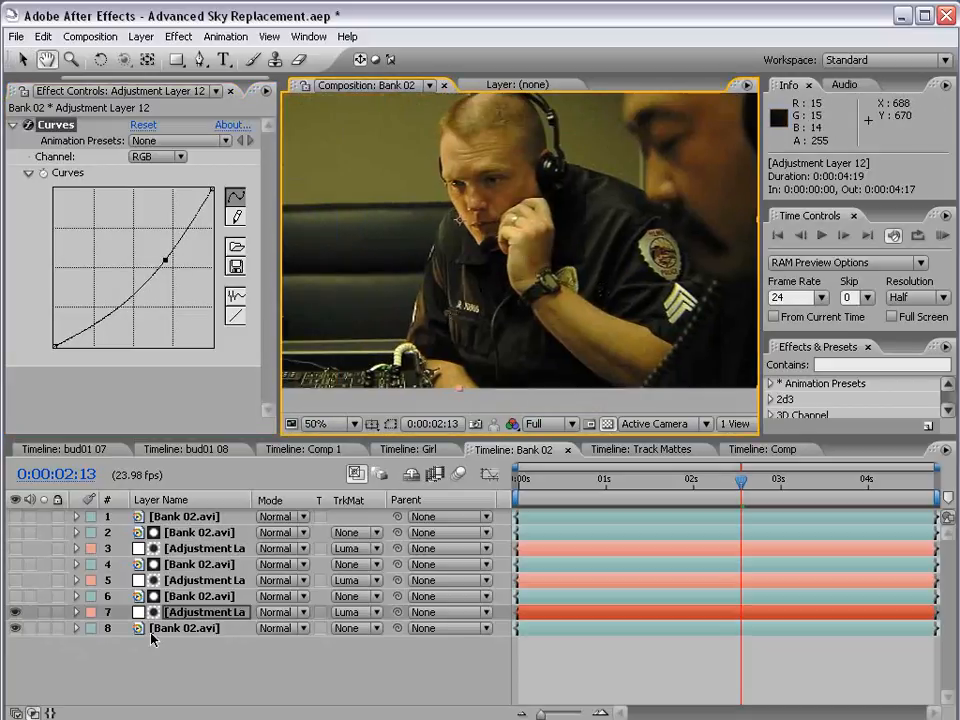
Step: On the matte layer's output cycle, move the black marker to about two thirds round and add a white marker at about one third
left_click(190, 596)
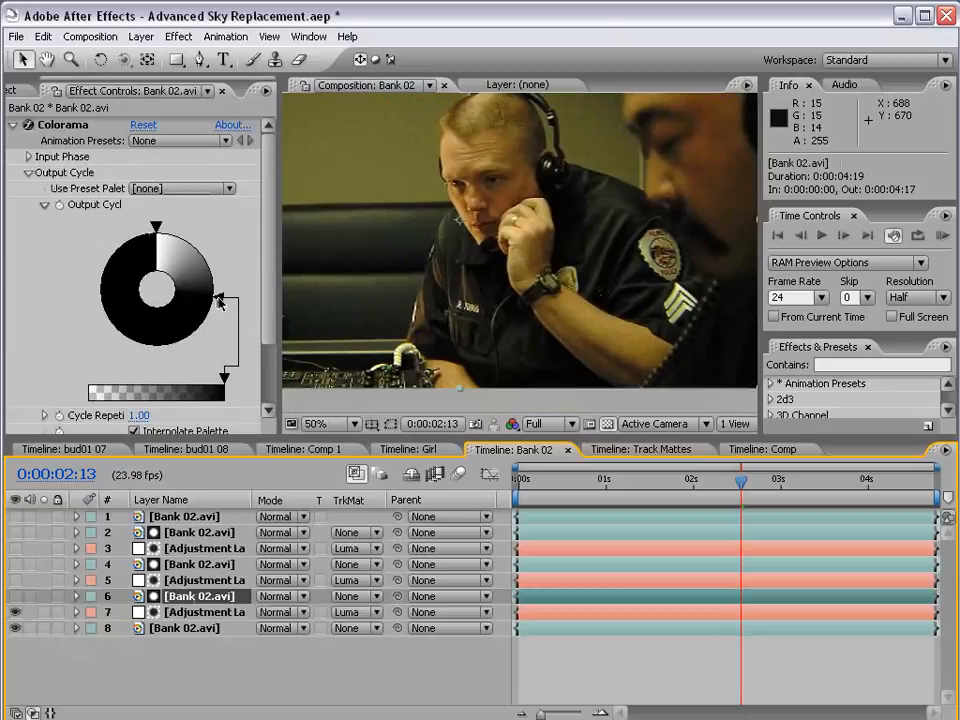
mouse_move(218, 303)
left_mouse_down()
mouse_move(186, 320)
mouse_move(204, 279)
mouse_move(193, 250)
mouse_move(200, 256)
mouse_move(165, 345)
mouse_move(82, 322)
mouse_move(84, 275)
mouse_move(100, 325)
mouse_move(197, 320)
mouse_move(197, 262)
mouse_move(205, 300)
mouse_move(160, 345)
mouse_move(100, 311)
mouse_move(102, 321)
left_mouse_up()
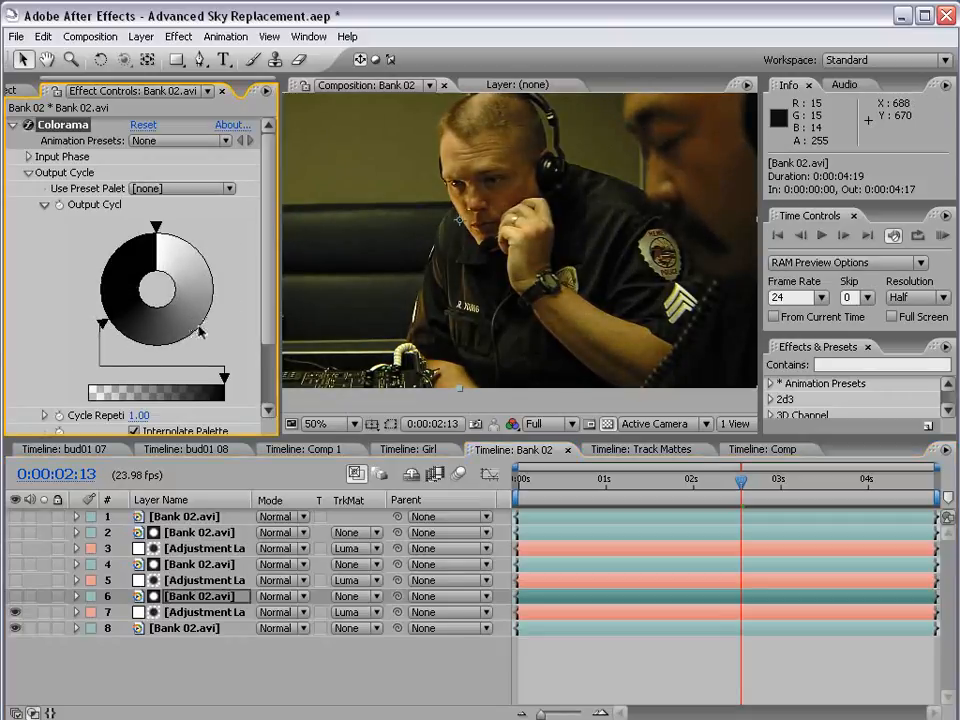
double_click(200, 332)
left_click(32, 280)
left_click(44, 336)
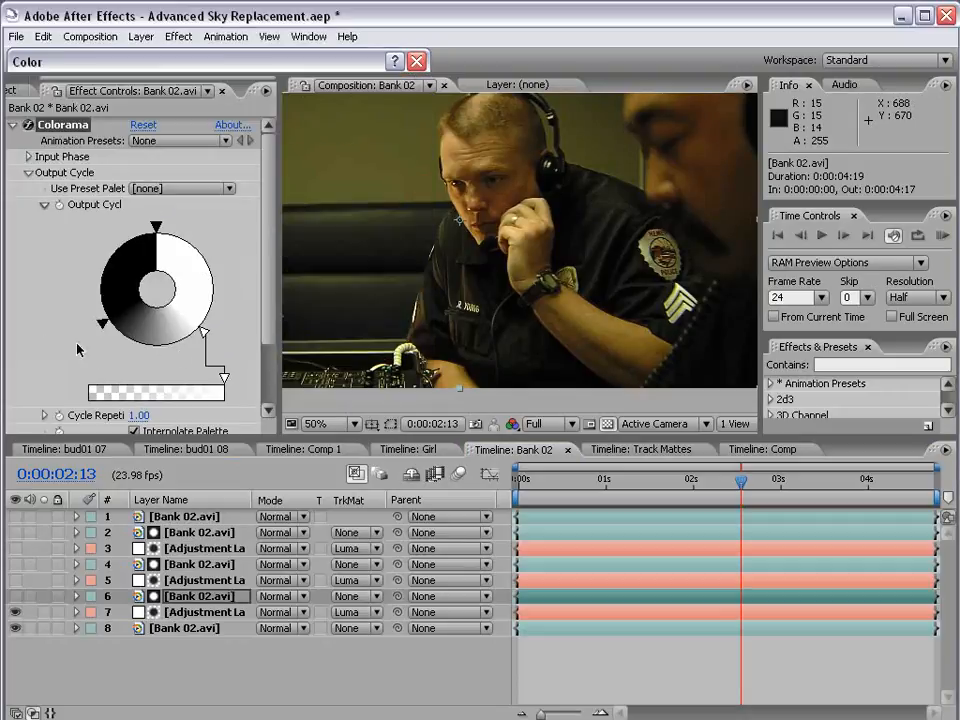
Step: Fine-tune the white and black markers to soften the matte's falloff, and make the Colorama matte layer visible for checking
mouse_move(201, 332)
left_mouse_down()
mouse_move(136, 344)
mouse_move(192, 312)
left_mouse_up()
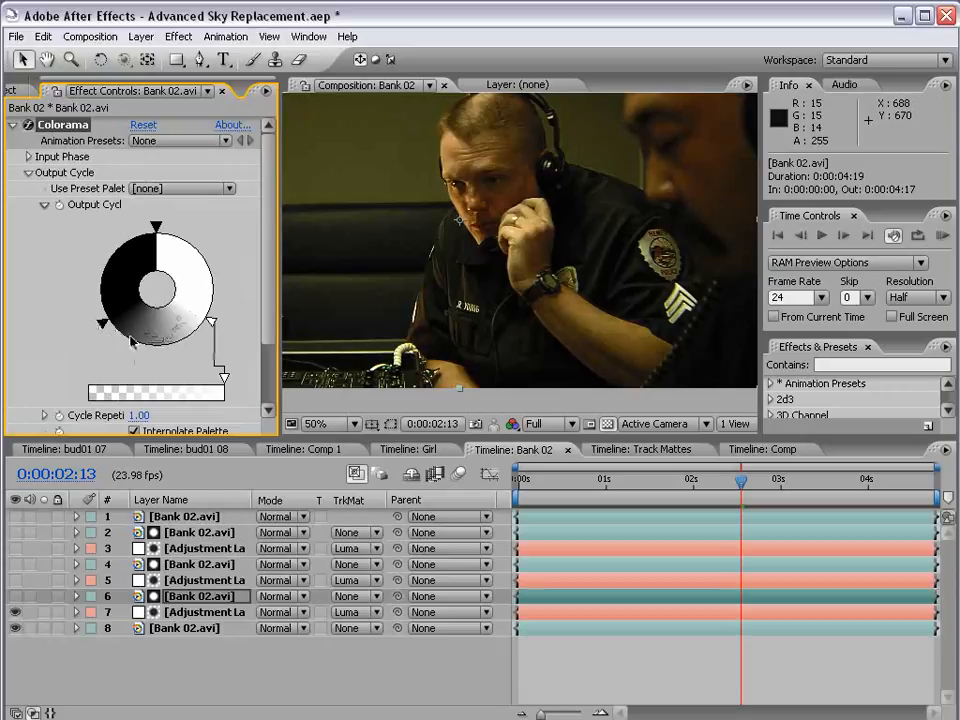
mouse_move(102, 323)
left_mouse_down()
mouse_move(158, 342)
mouse_move(105, 330)
left_mouse_up()
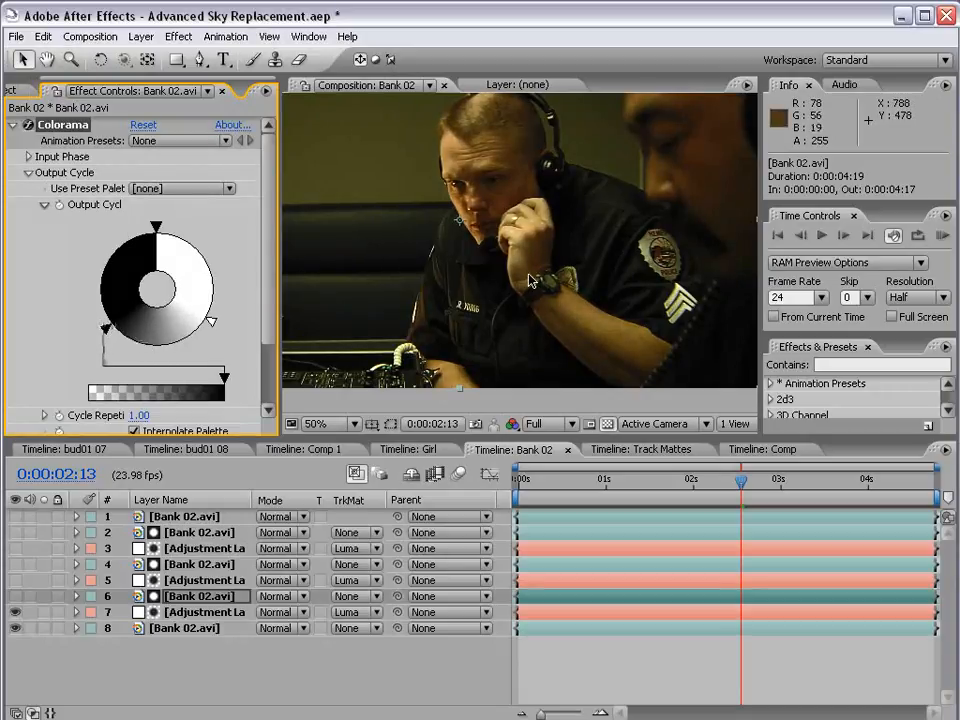
left_click(15, 598)
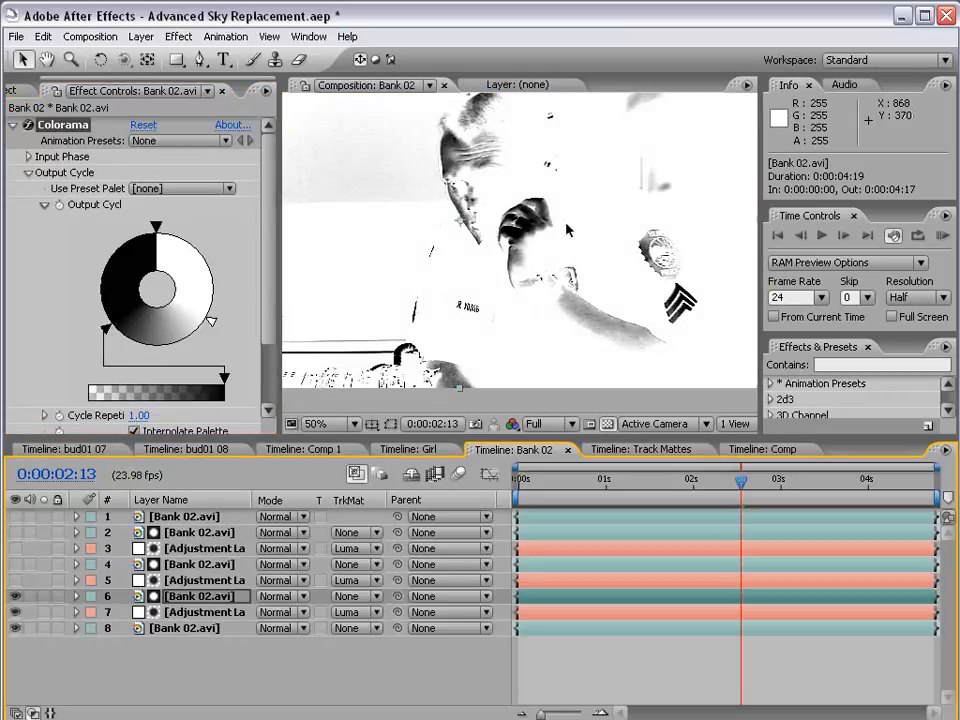